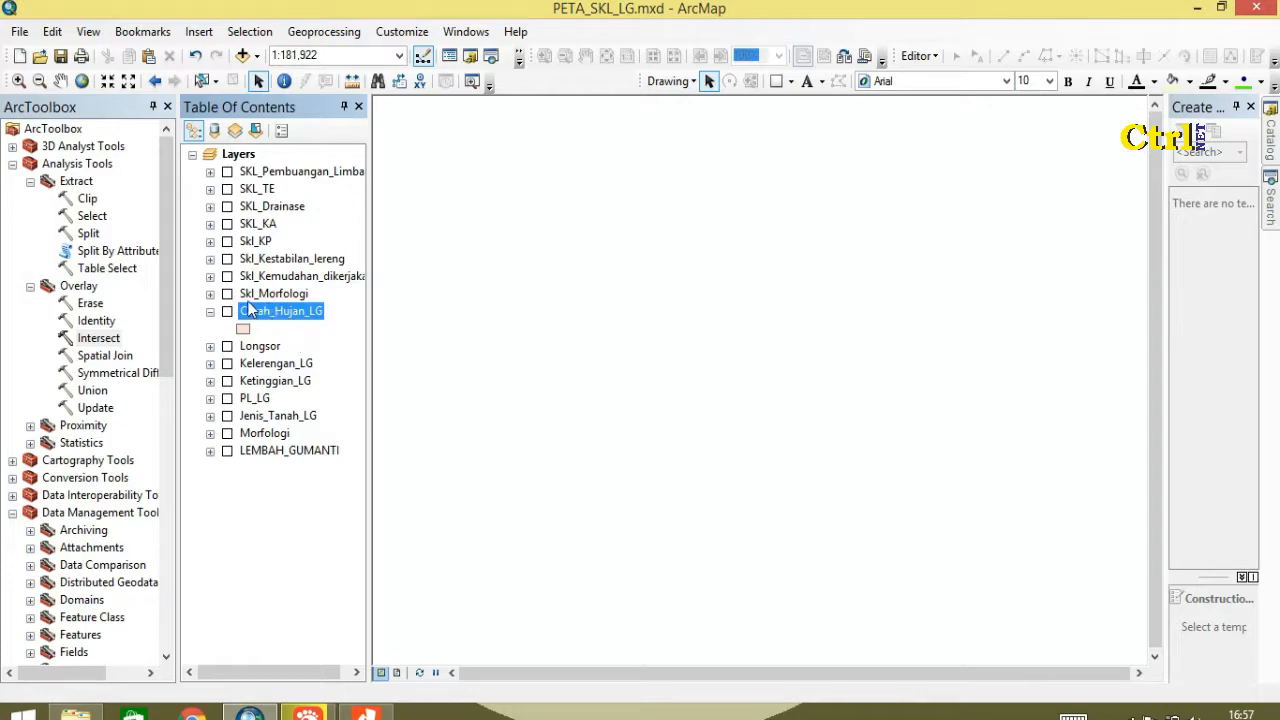
# Move the Morfologi layer directly below Curah_Hujan_LG in the layer list and save the map document.
pyautogui.click(210, 294)
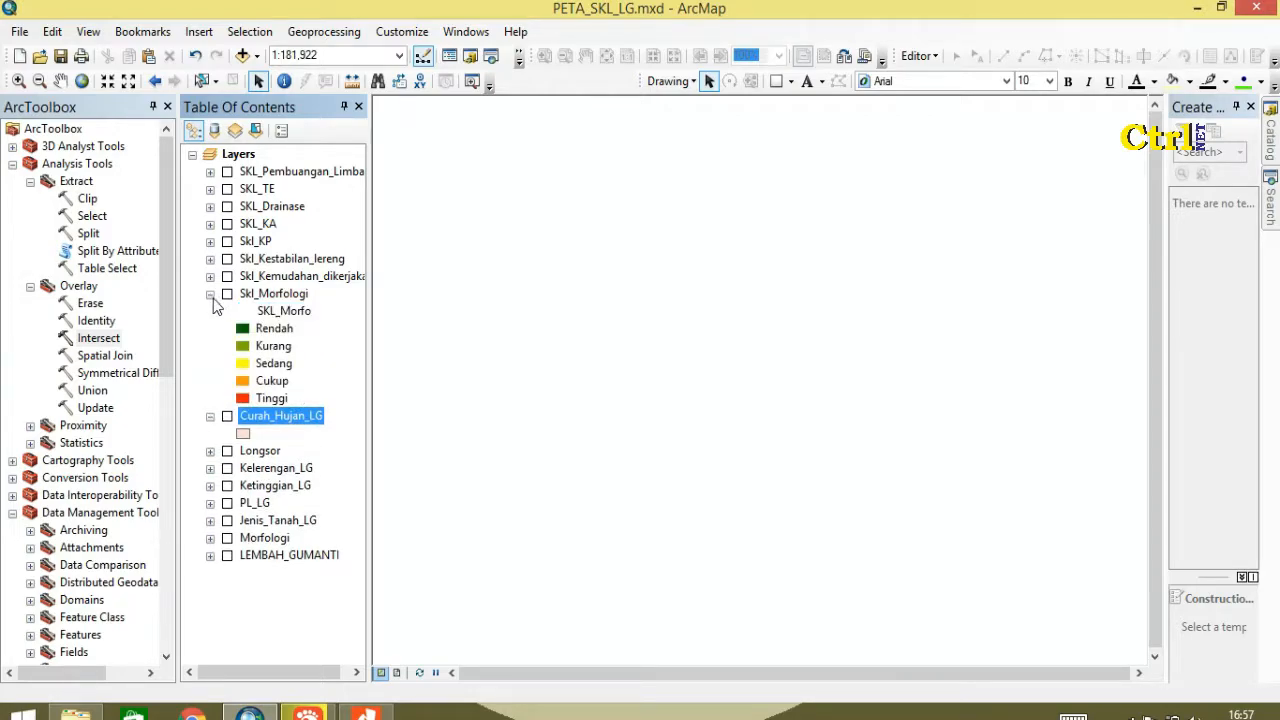
pyautogui.click(210, 294)
pyautogui.keyDown('ctrl'); pyautogui.click(262, 436); pyautogui.keyUp('ctrl')
pyautogui.moveTo(262, 436); pyautogui.dragTo(240, 346)
pyautogui.click(210, 347)
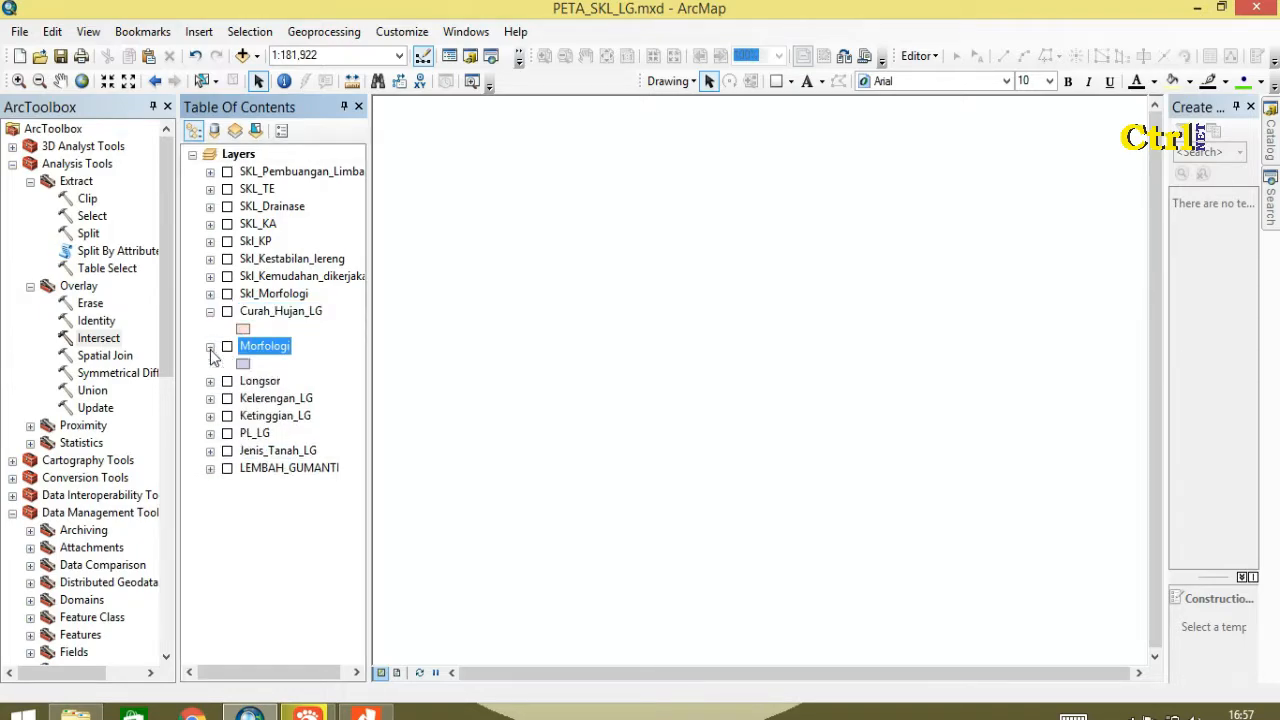
pyautogui.click(19, 31)
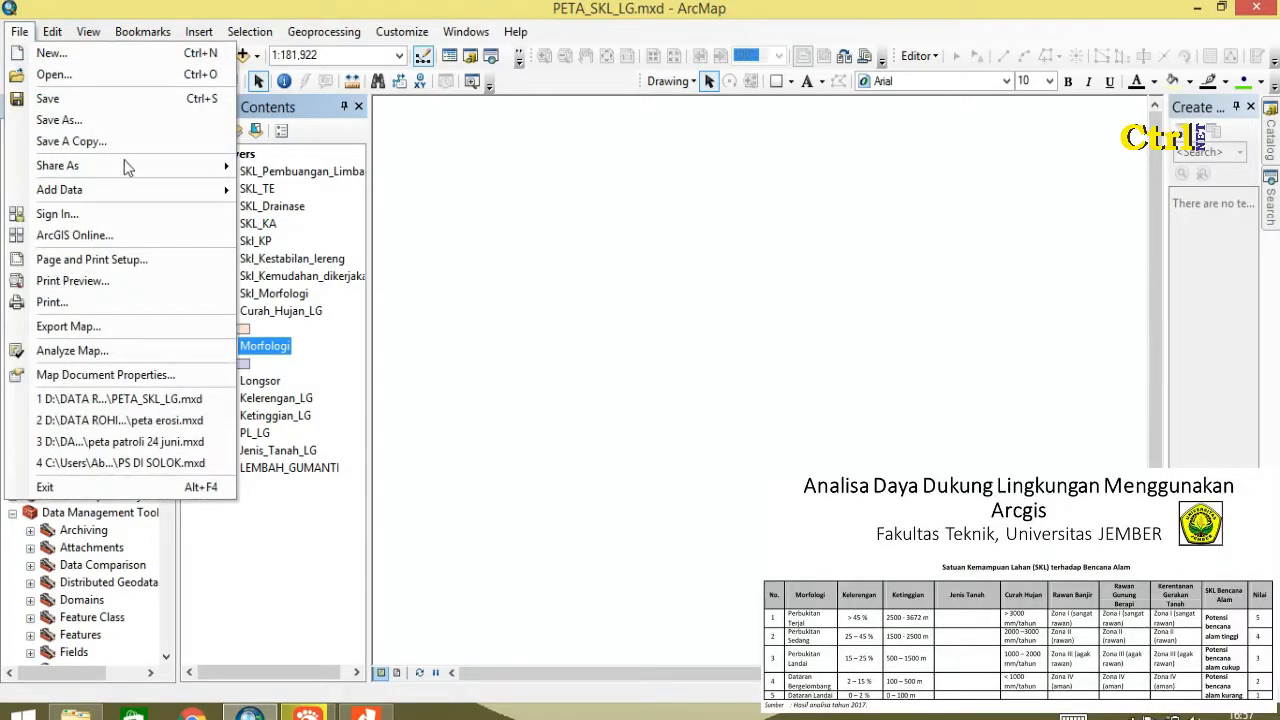
pyautogui.click(69, 98)
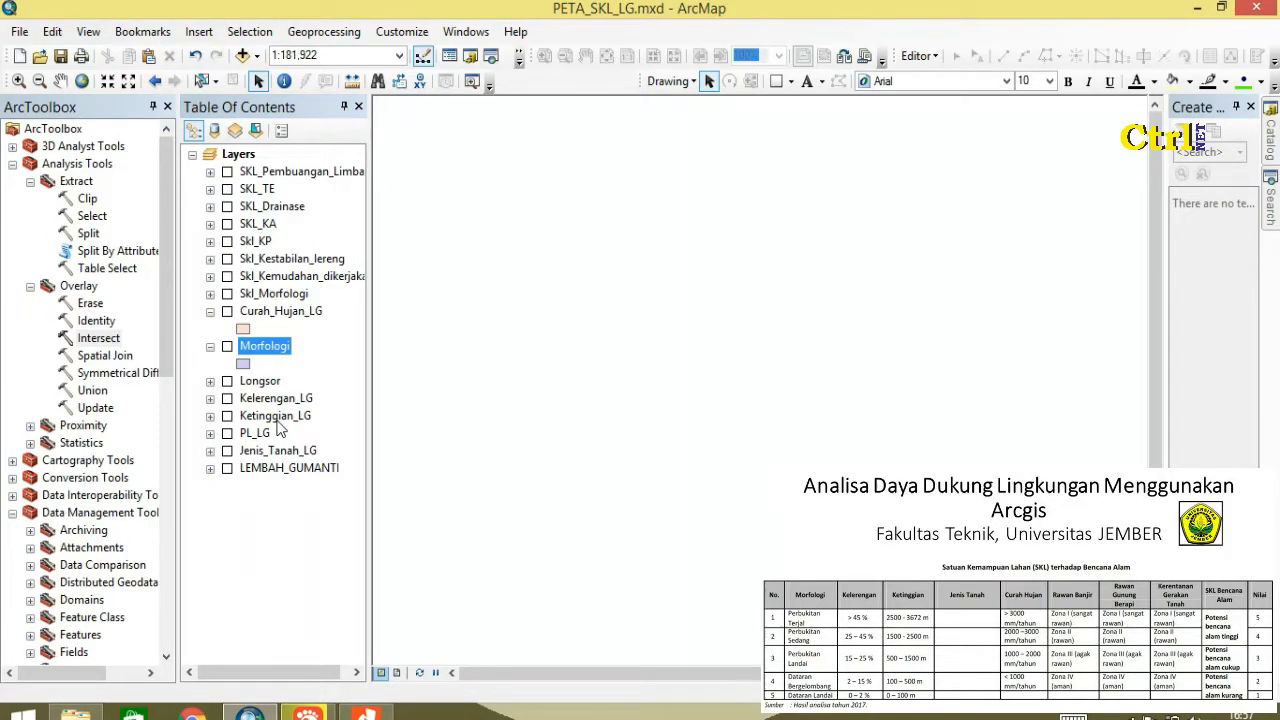
# Expand the legends of the Longsor, Kelerengan_LG and Ketinggian_LG layers.
pyautogui.click(255, 399)
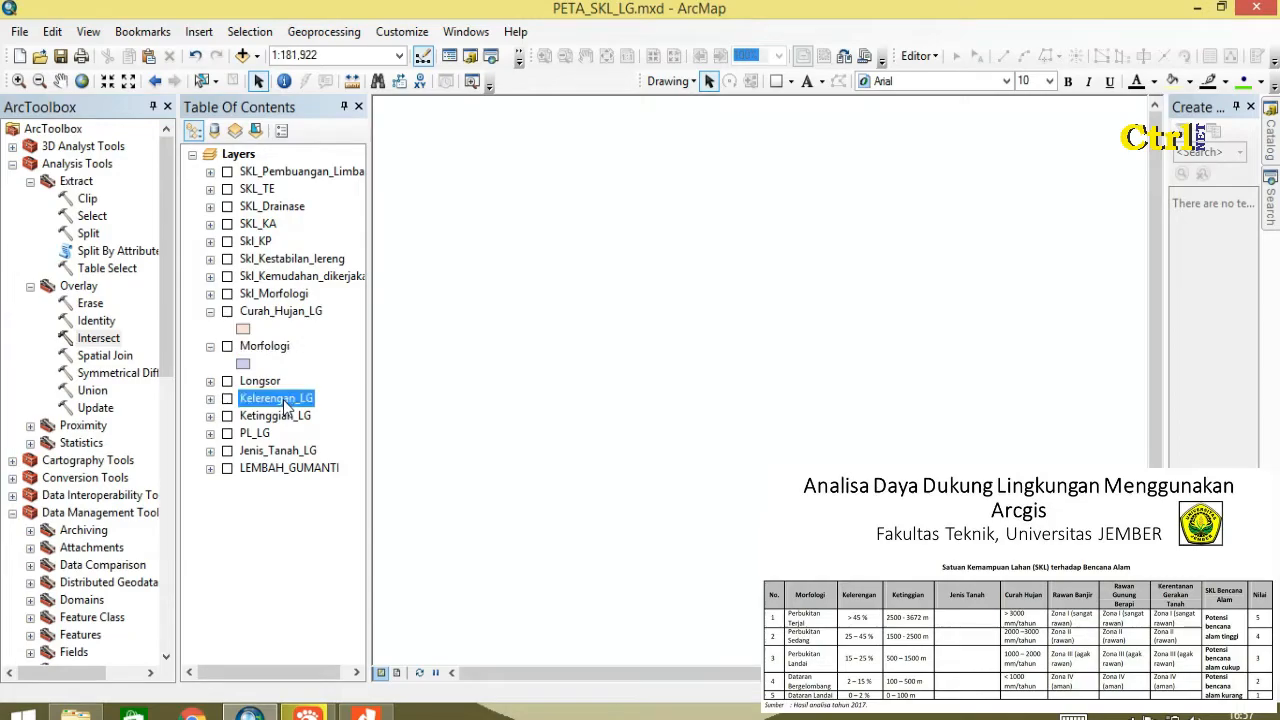
pyautogui.click(210, 382)
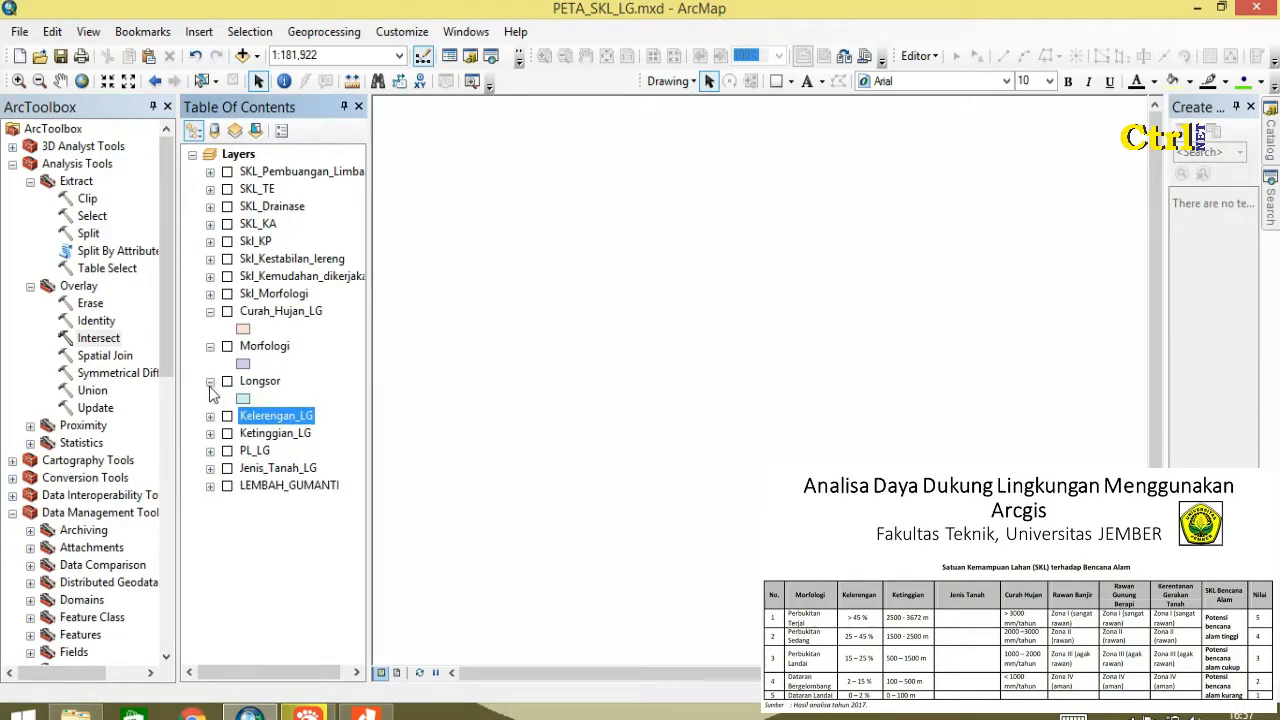
pyautogui.click(210, 417)
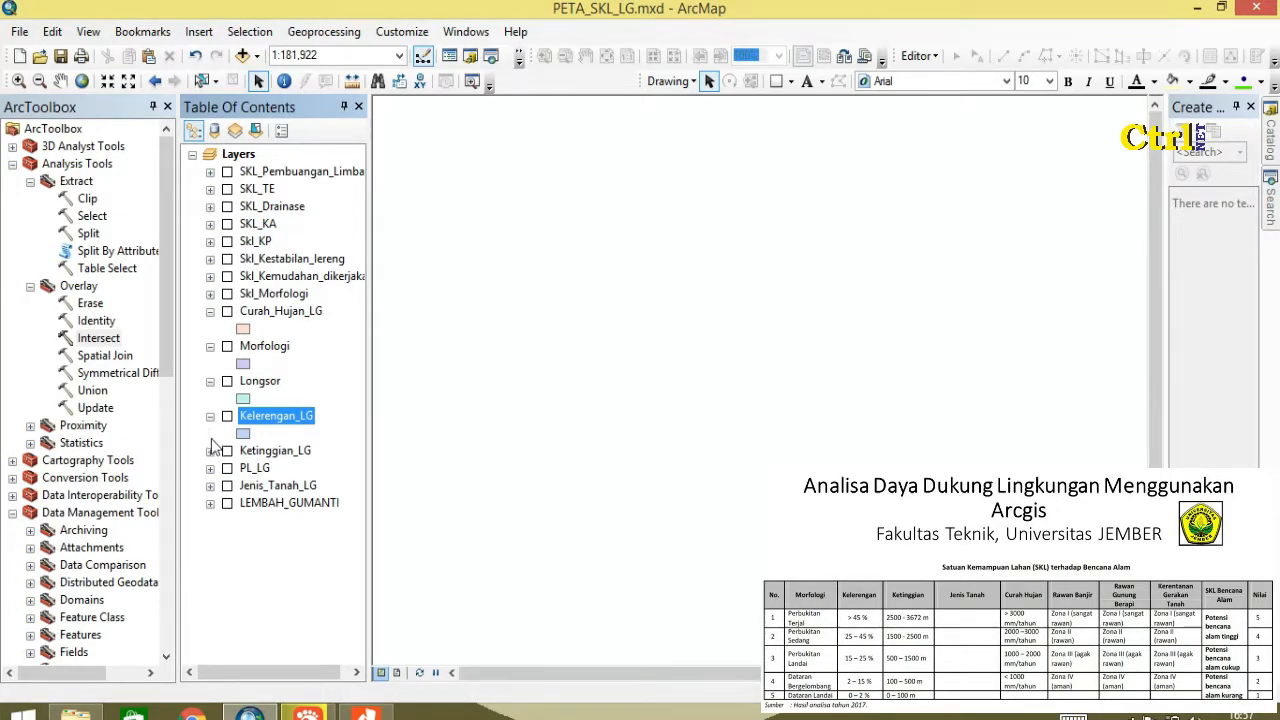
pyautogui.click(210, 451)
# Calculate the Nilai field as 4 for all records in the Curah_Hujan_LG attribute table and close the table.
pyautogui.click(315, 330)
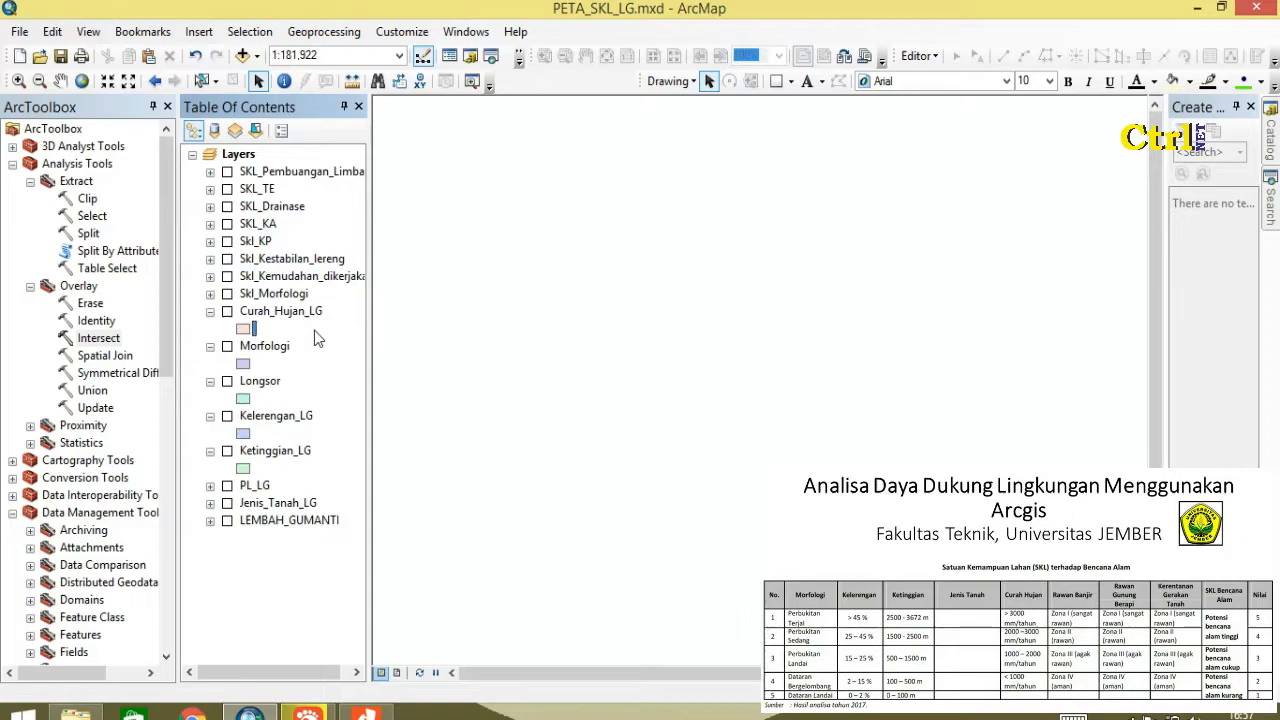
pyautogui.click(307, 314)
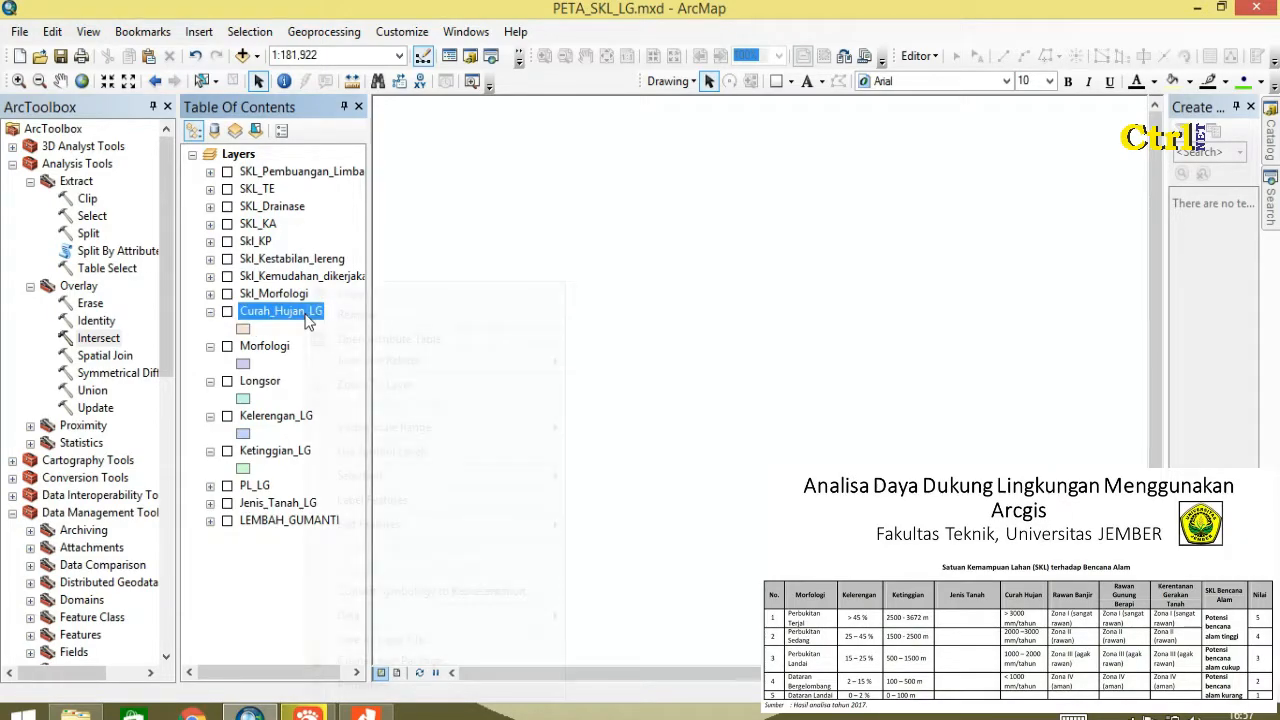
pyautogui.rightClick(306, 313)
pyautogui.click(381, 342)
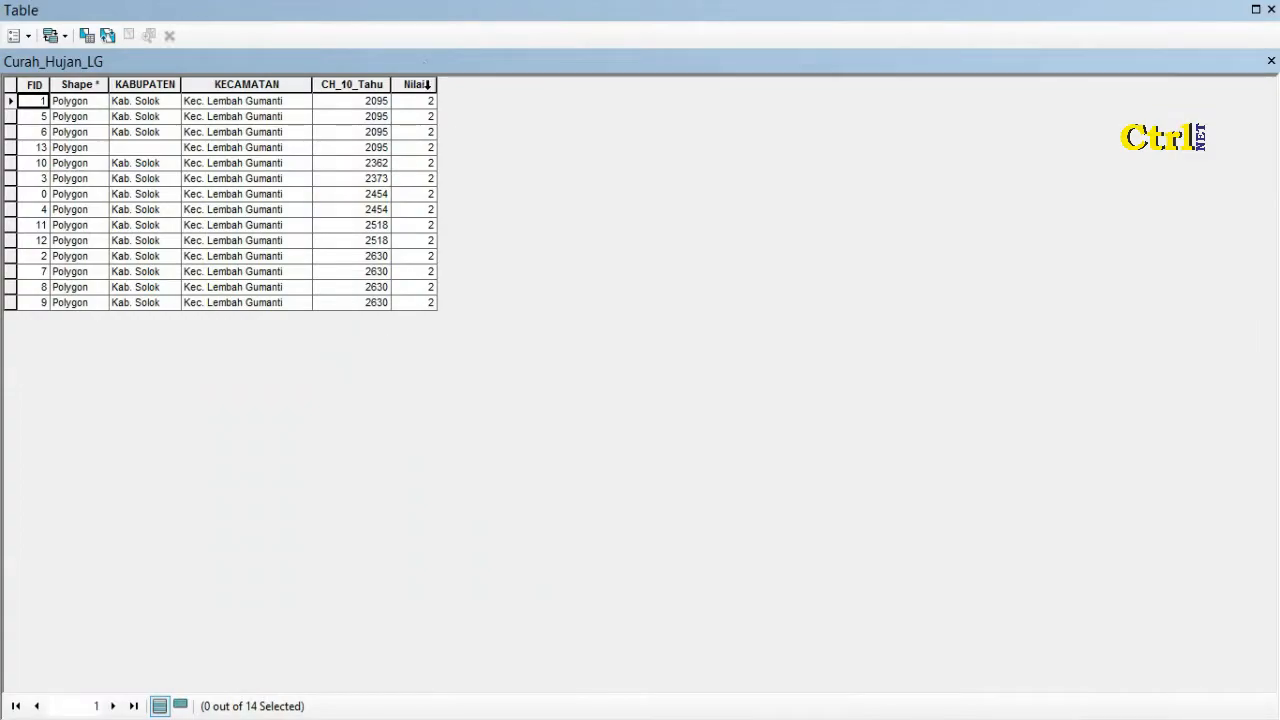
pyautogui.click(426, 84)
pyautogui.rightClick(428, 88)
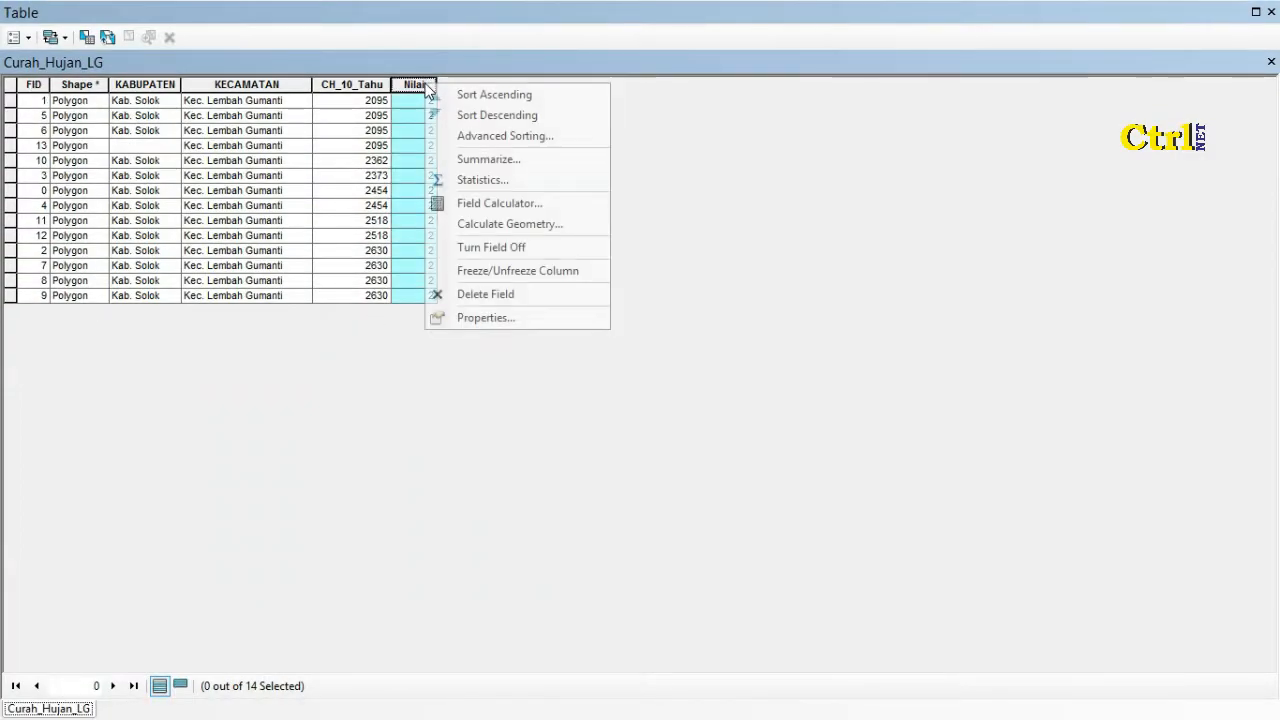
pyautogui.click(519, 203)
pyautogui.click(591, 388)
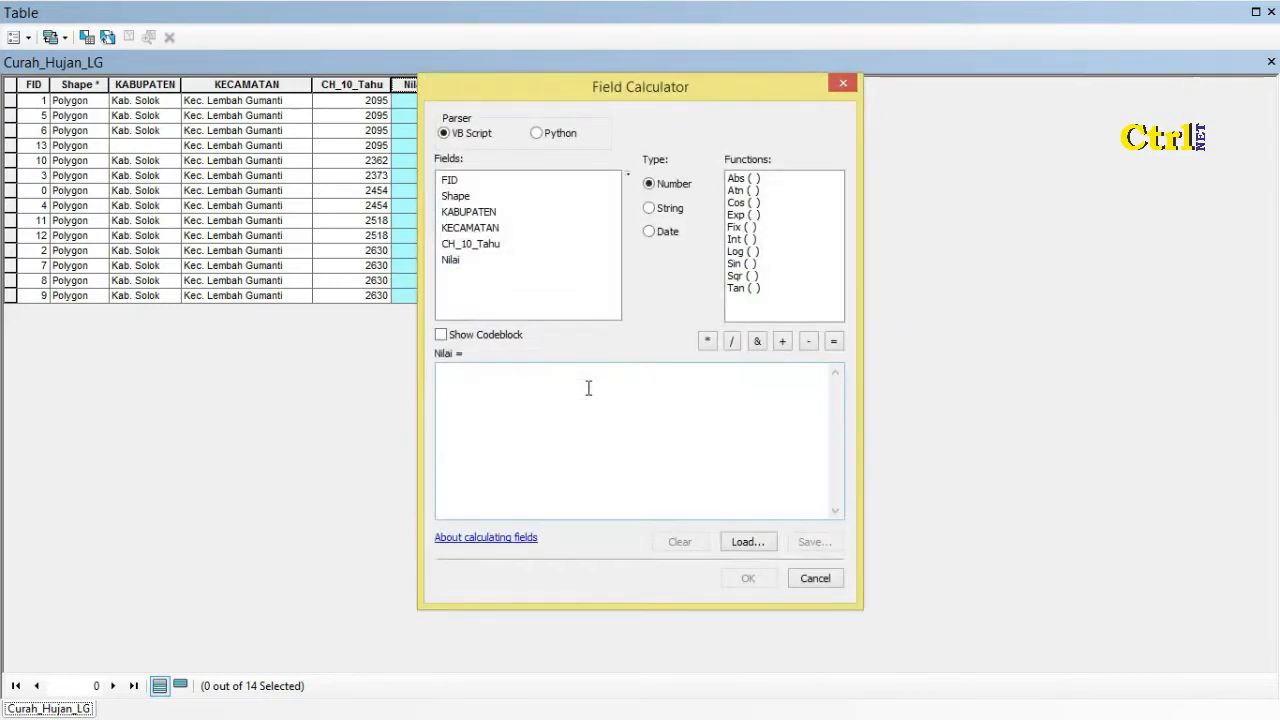
pyautogui.write('"4')
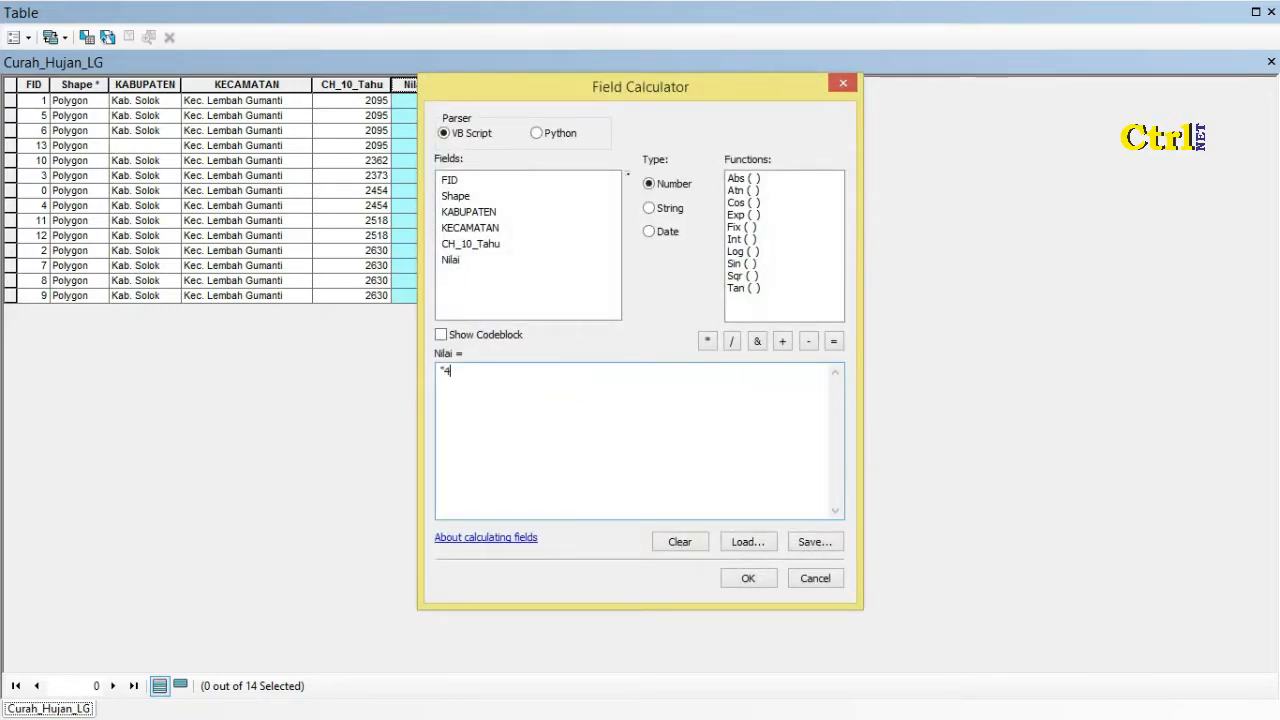
pyautogui.click(742, 578)
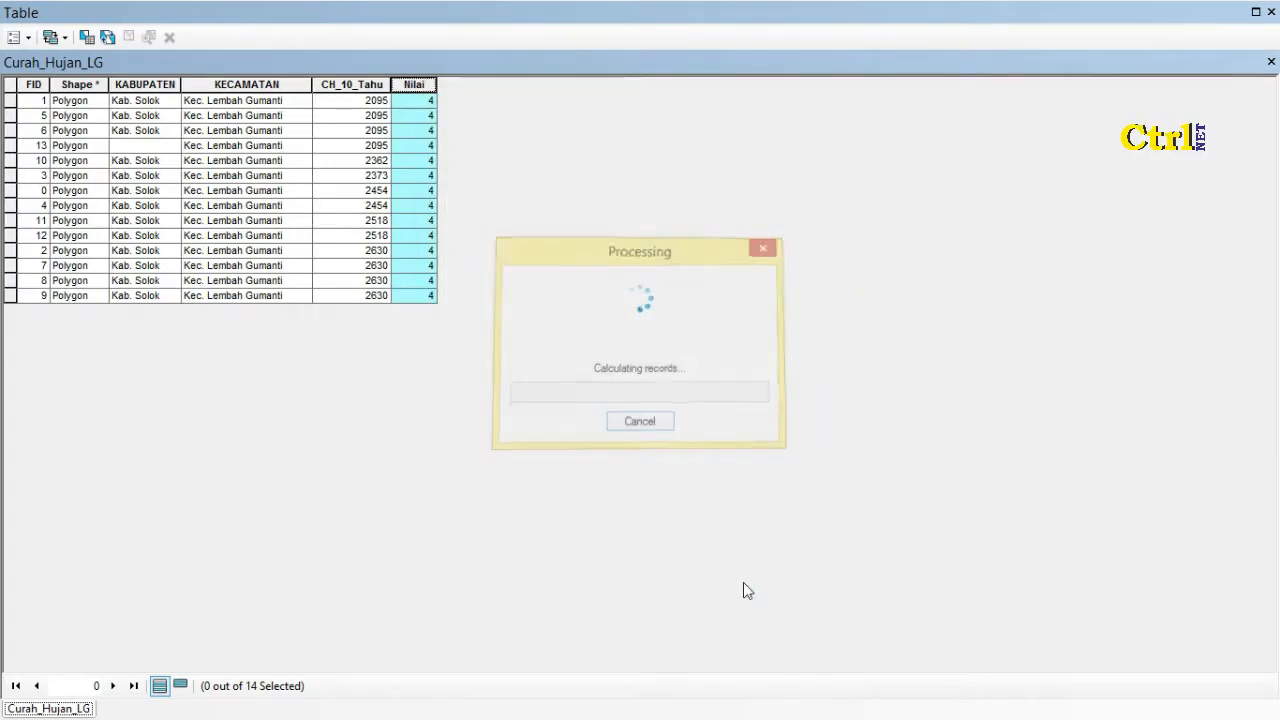
pyautogui.click(1271, 62)
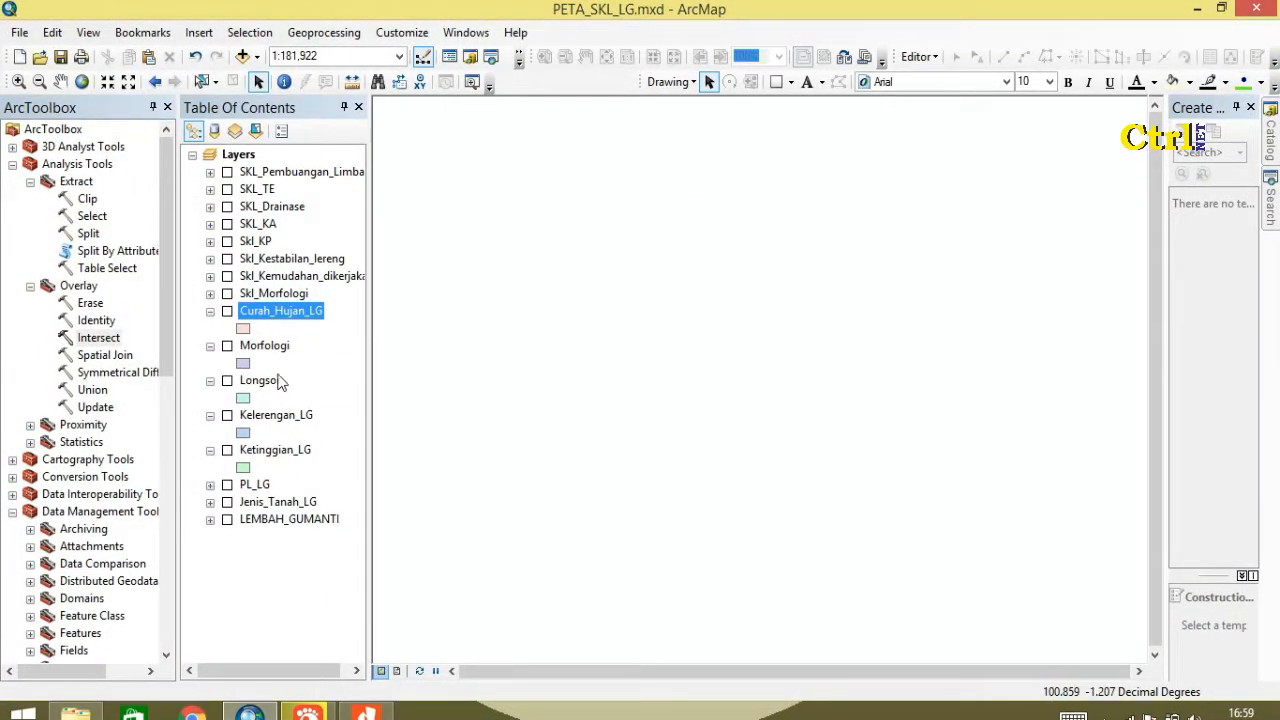
# Open the Morfologi layer's attribute table and select the record with FID 2.
pyautogui.click(274, 346)
pyautogui.rightClick(274, 346)
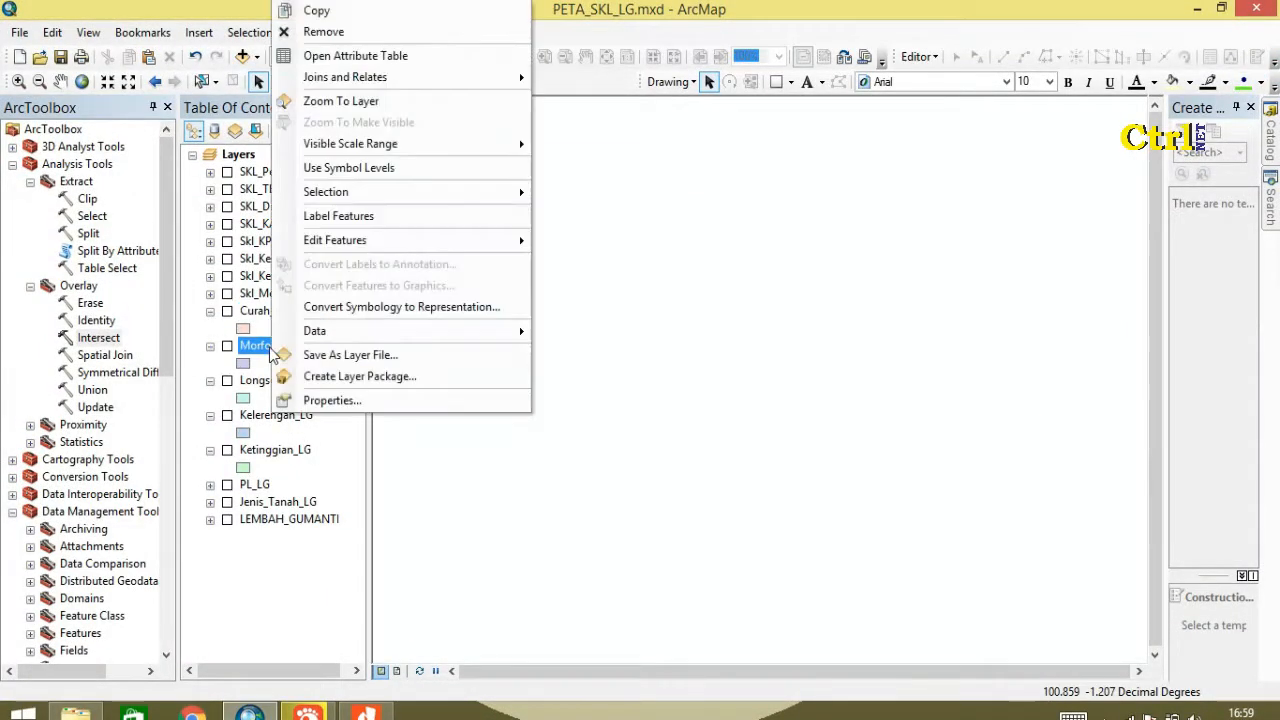
pyautogui.click(412, 55)
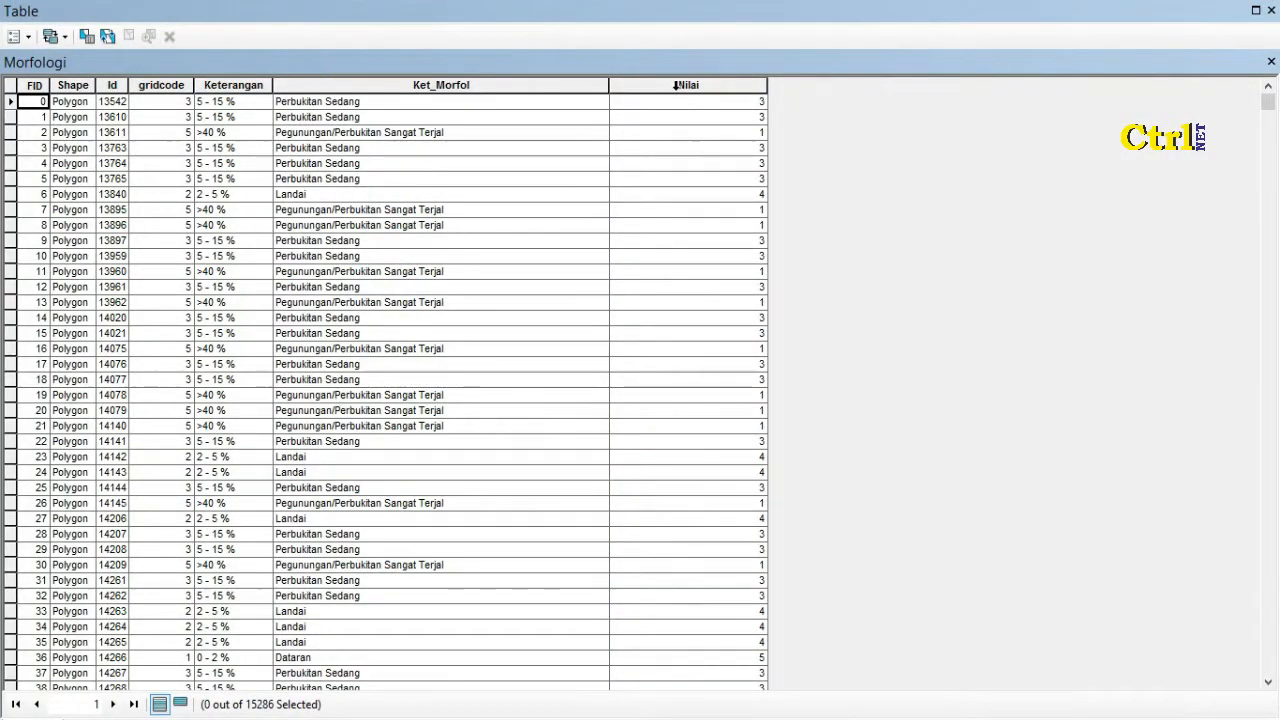
pyautogui.click(8, 133)
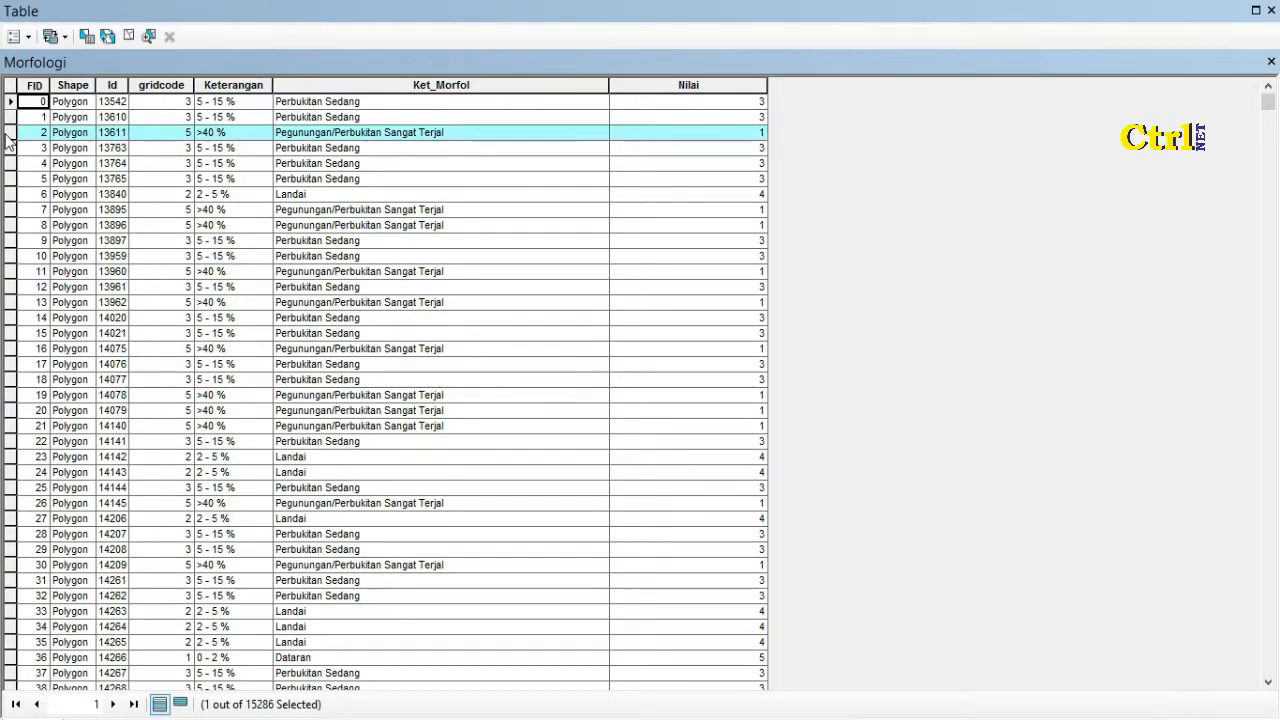
pyautogui.click(379, 195)
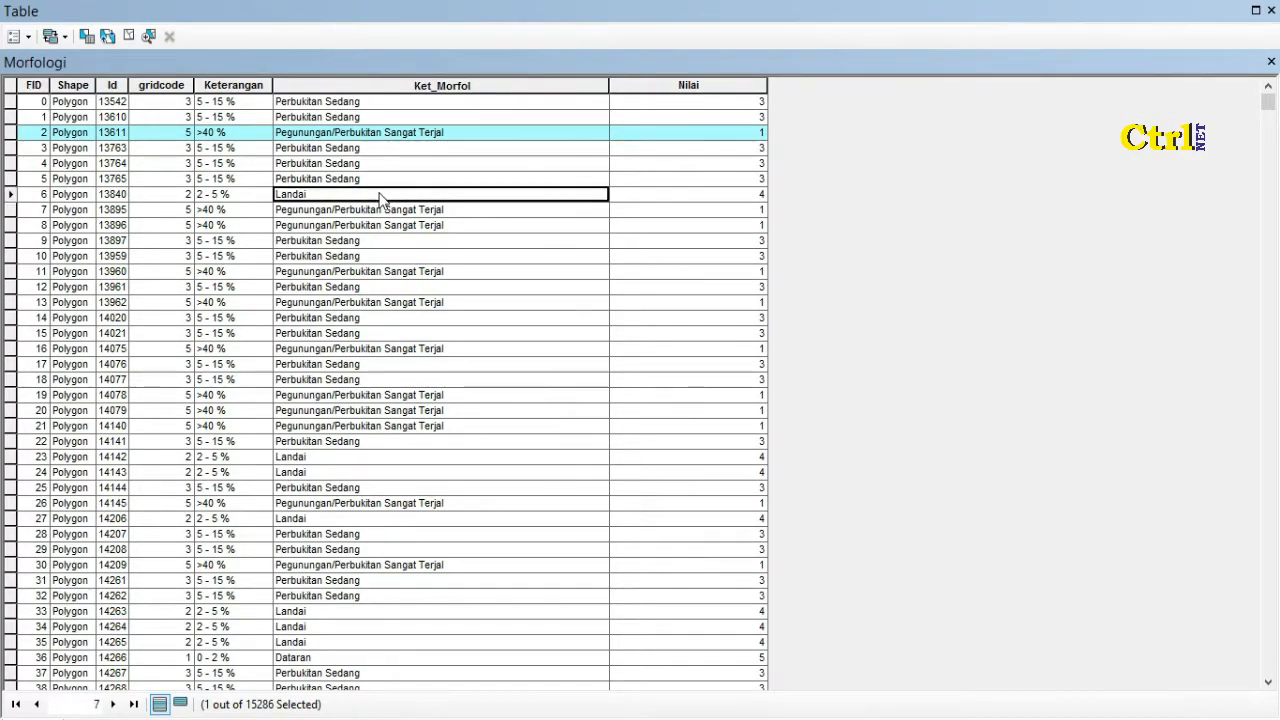
# Select the Morfologi records where "Ket_Morfol" = 'Pegunungan/Perbukitan Sangat Terjal' and show only the selected records.
pyautogui.click(88, 36)
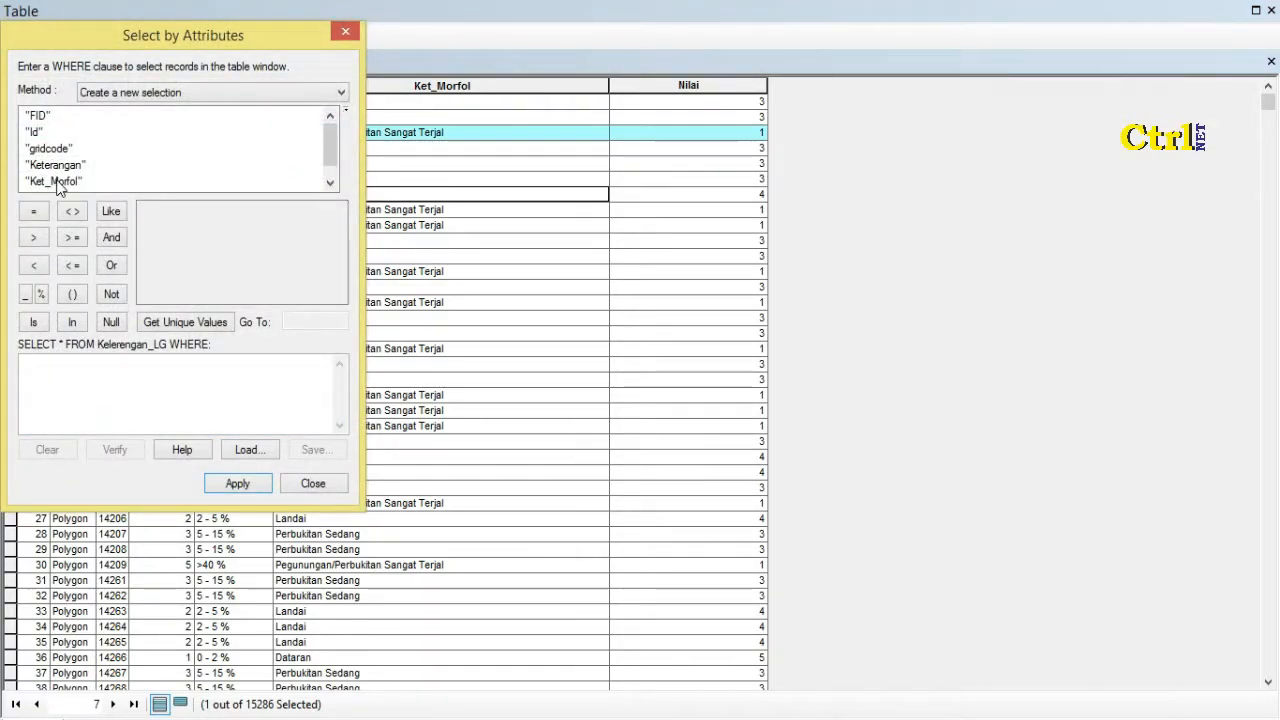
pyautogui.doubleClick(55, 181)
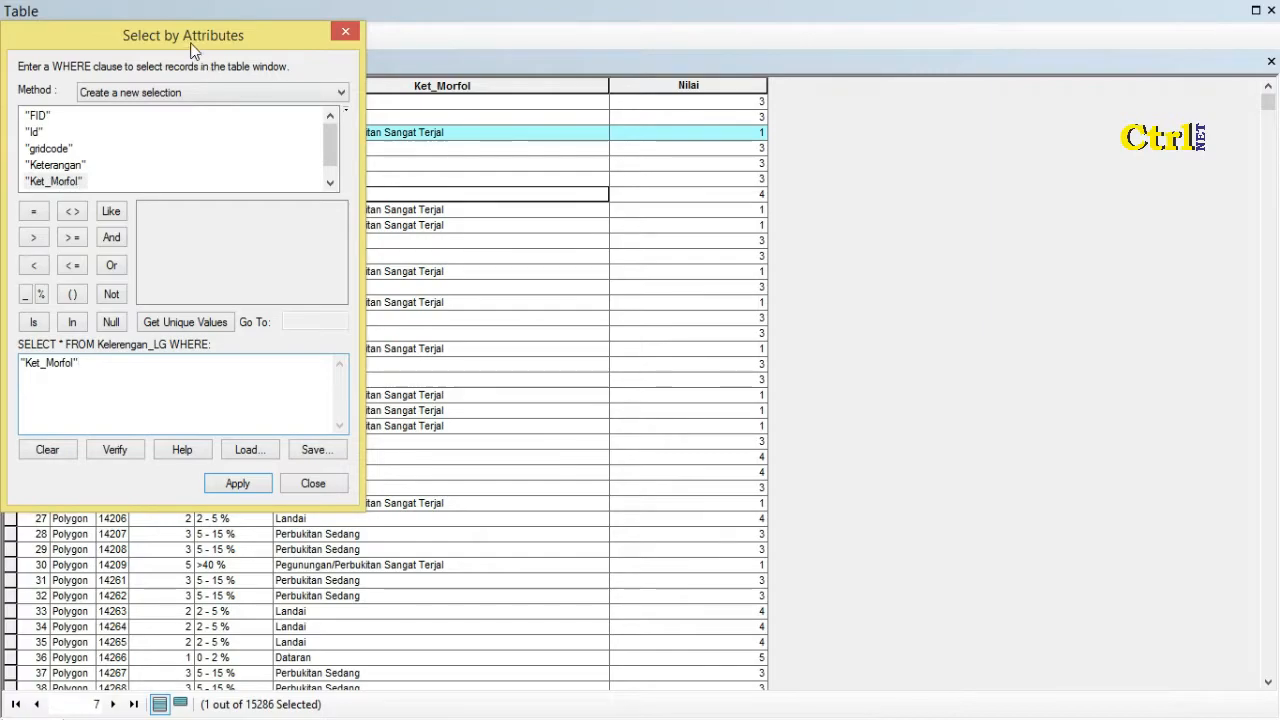
pyautogui.moveTo(190, 44); pyautogui.dragTo(629, 114)
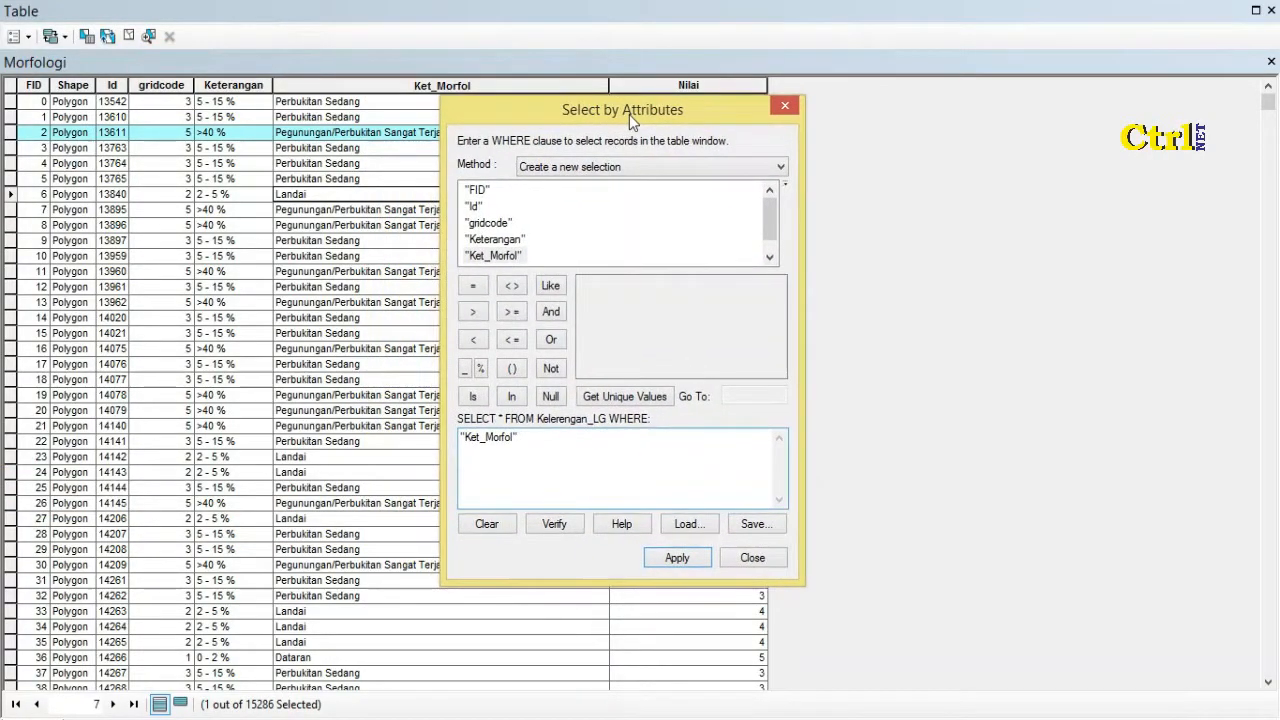
pyautogui.click(474, 287)
pyautogui.click(636, 397)
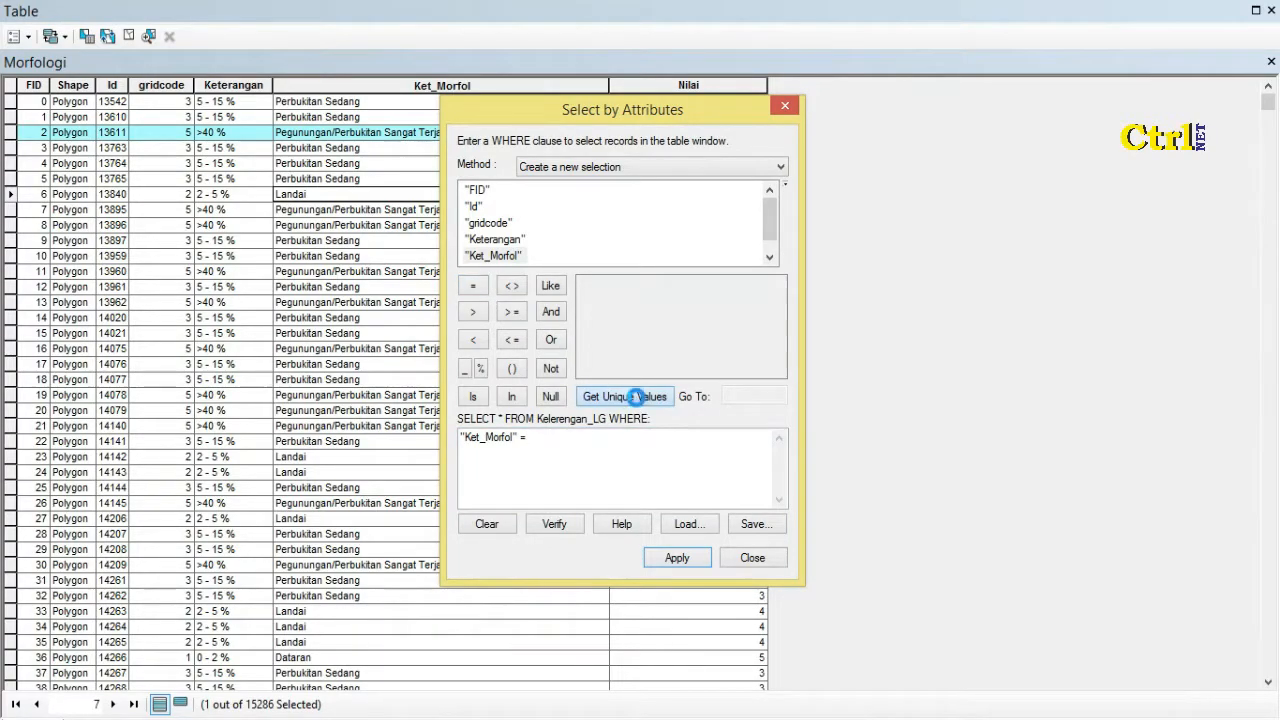
pyautogui.click(740, 318)
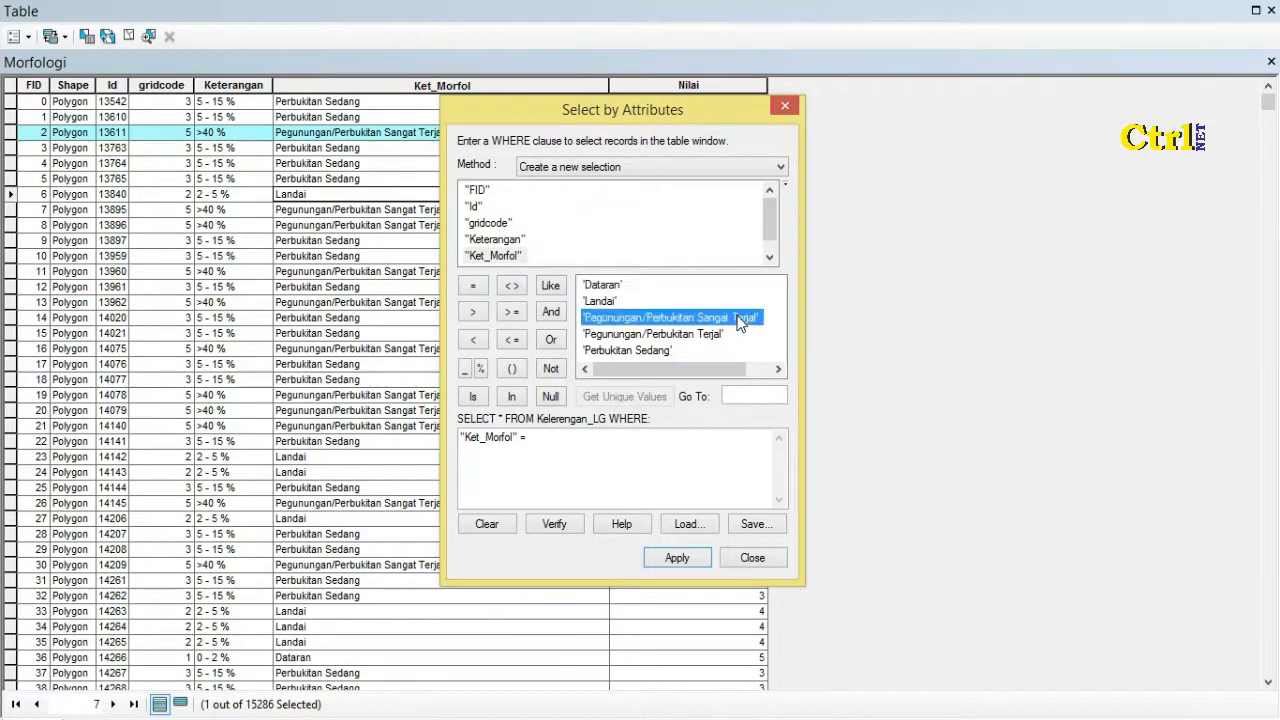
pyautogui.doubleClick(740, 318)
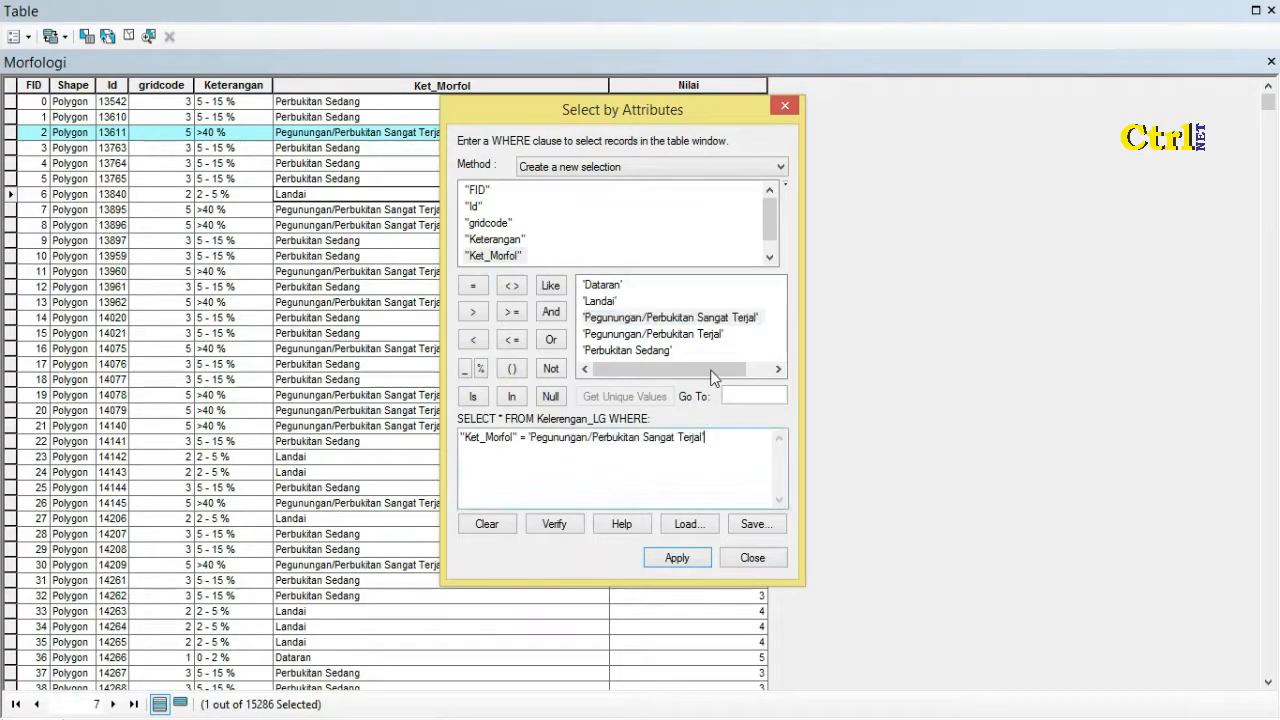
pyautogui.click(676, 557)
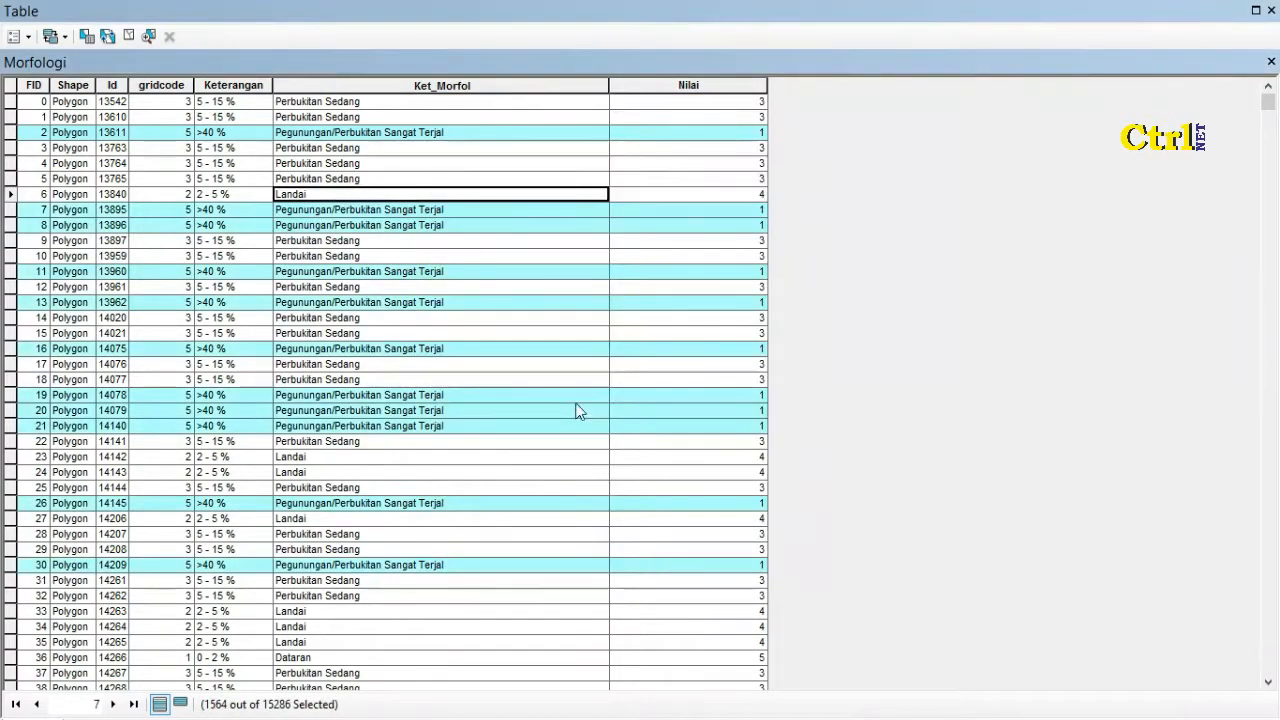
pyautogui.click(180, 704)
# Calculate the Nilai field as 5 for the selected Pegunungan/Perbukitan Sangat Terjal records.
pyautogui.rightClick(680, 88)
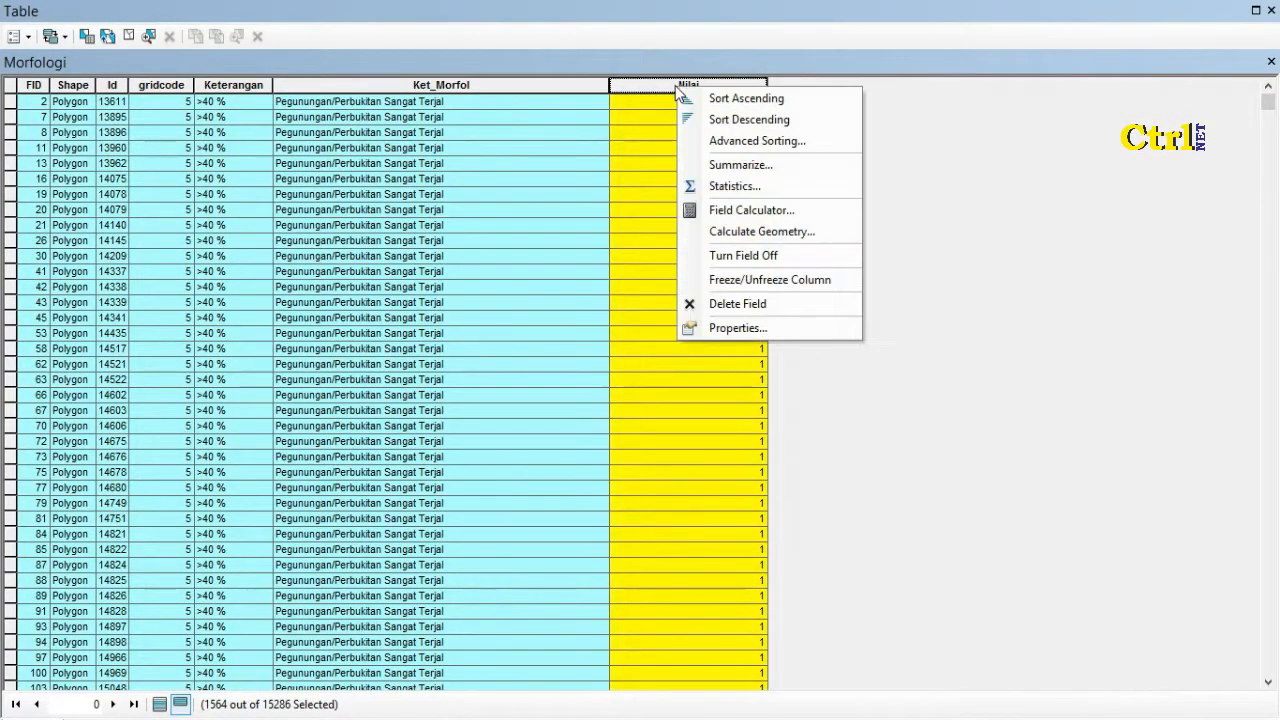
pyautogui.click(750, 210)
pyautogui.click(619, 409)
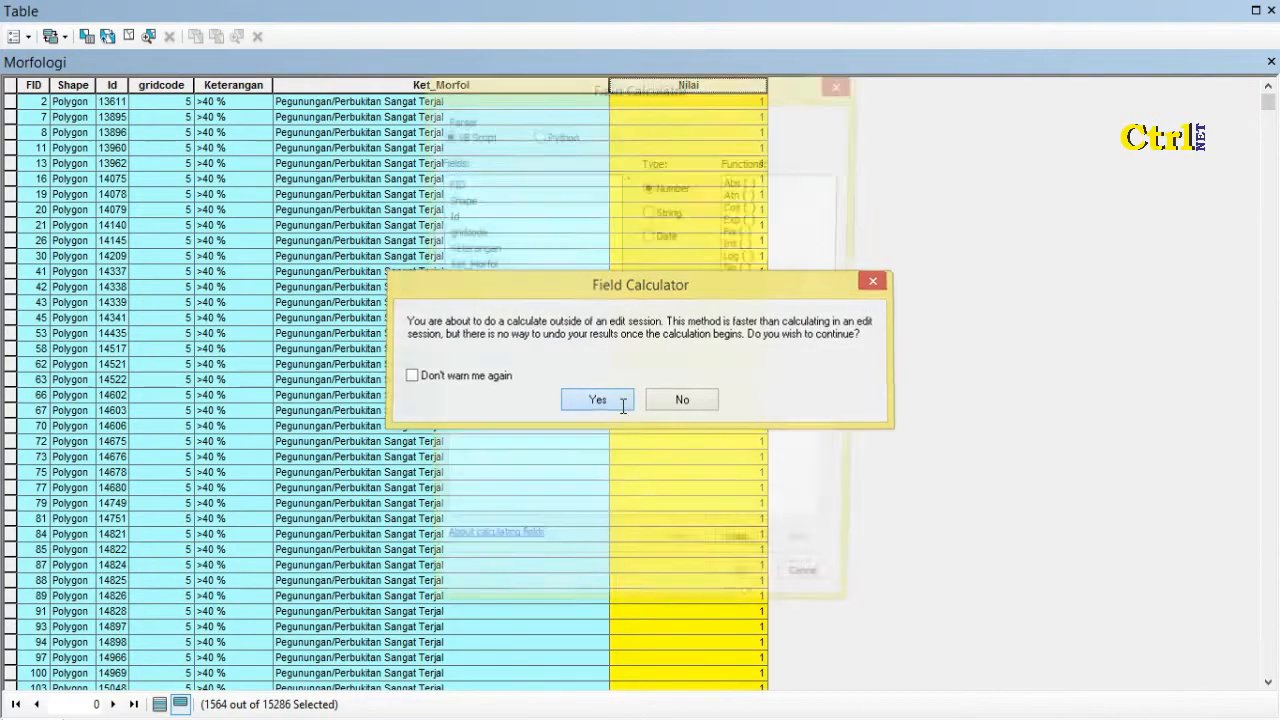
pyautogui.write('1')
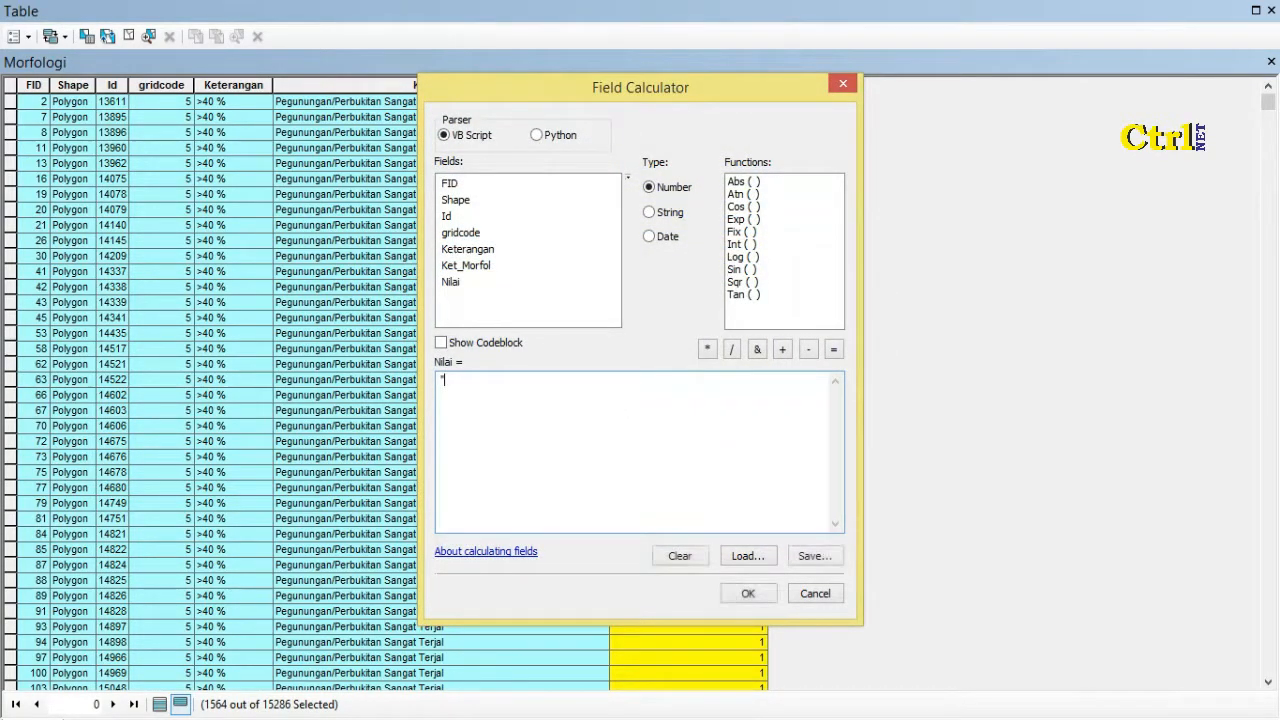
pyautogui.click(748, 594)
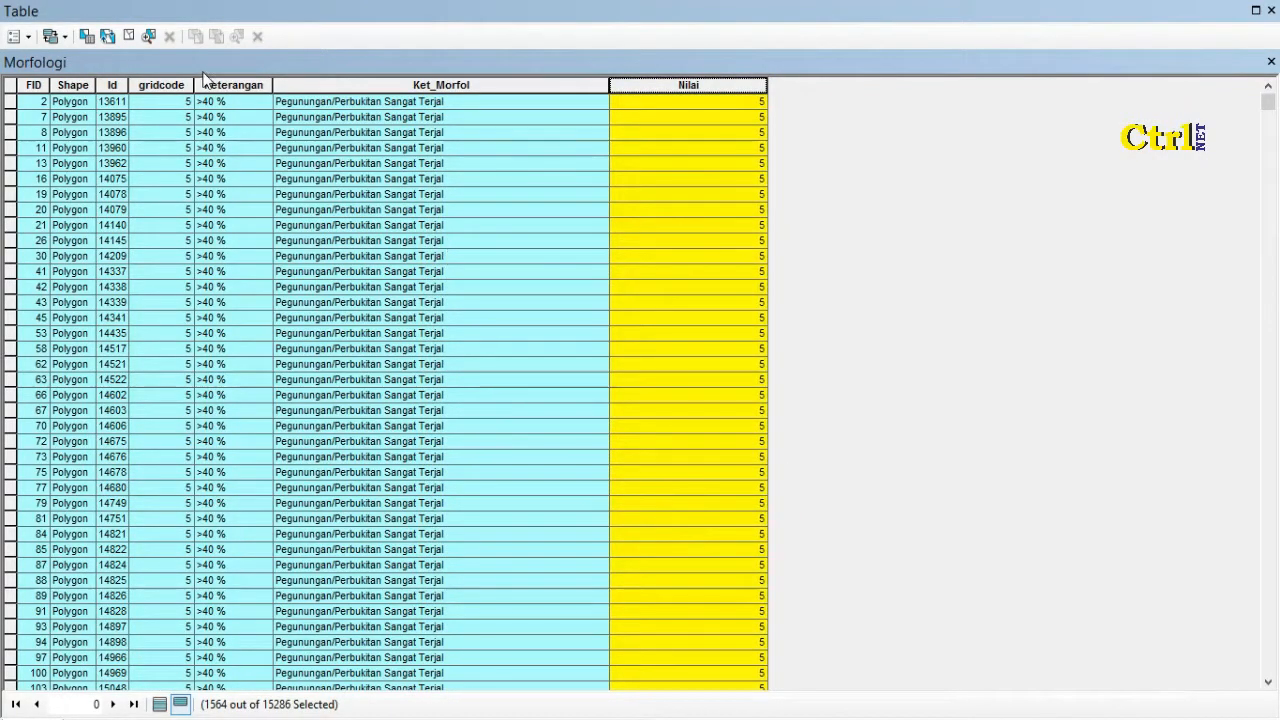
# Make a new attribute selection of the Morfologi records where "Ket_Morfol" = 'Pegunungan/Perbukitan Terjal'.
pyautogui.click(88, 36)
pyautogui.click(46, 450)
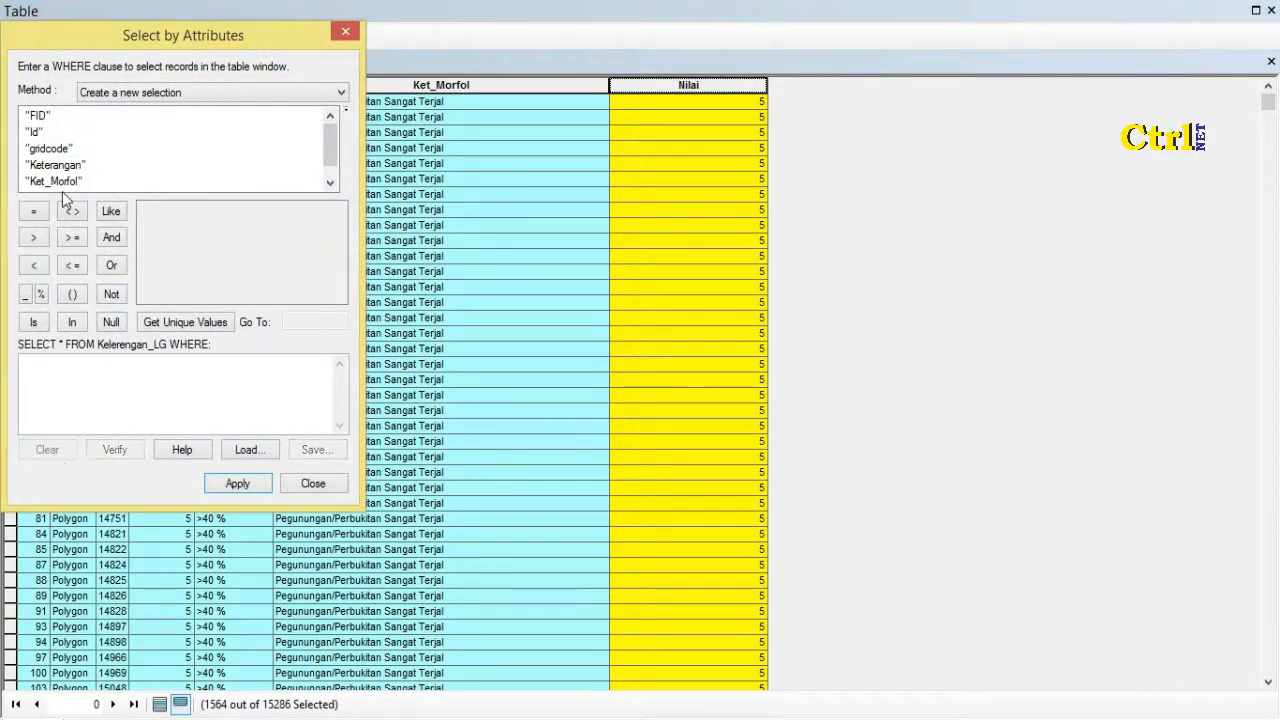
pyautogui.doubleClick(55, 181)
pyautogui.click(33, 211)
pyautogui.click(186, 322)
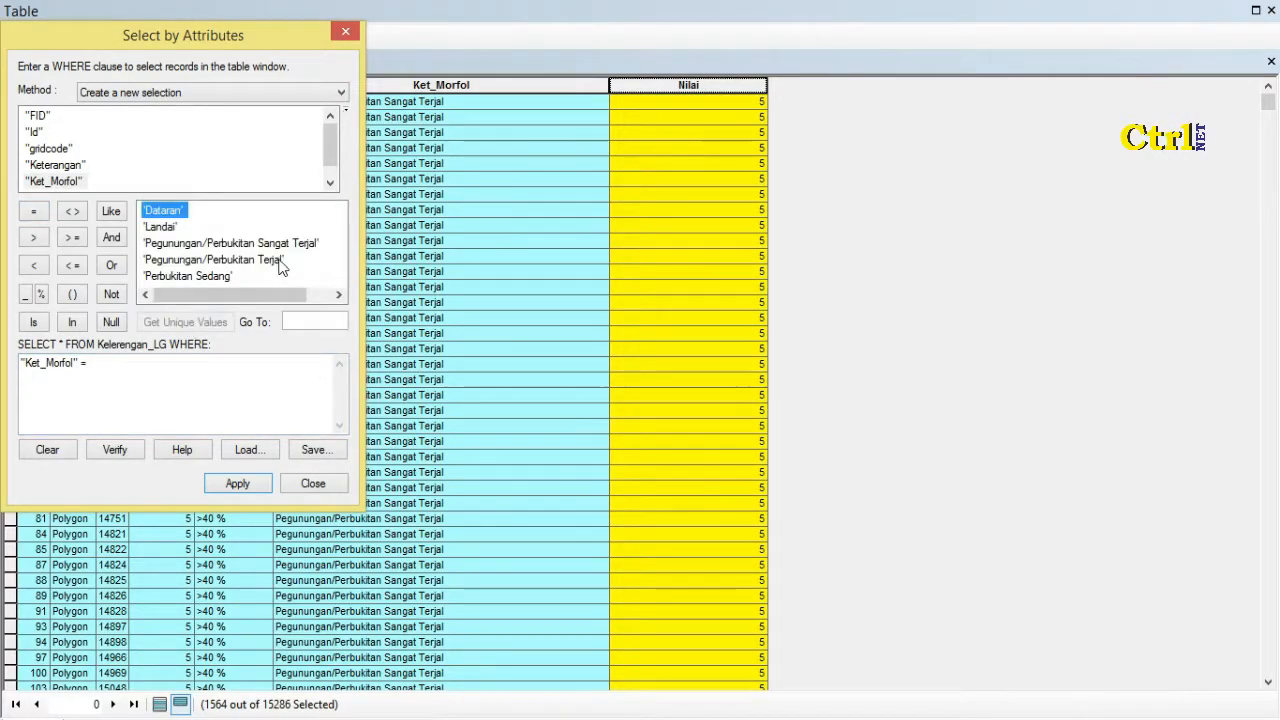
pyautogui.doubleClick(276, 261)
pyautogui.click(237, 483)
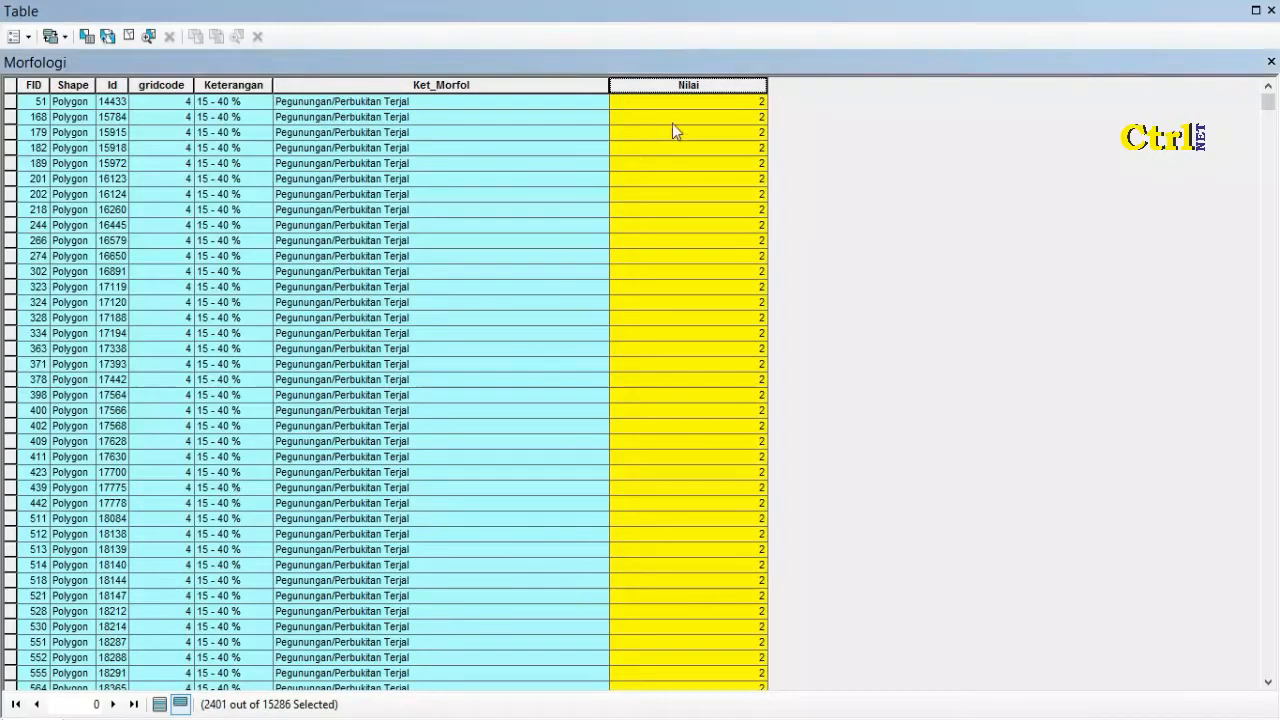
# Calculate the Nilai field as 4 for the selected Pegunungan/Perbukitan Terjal records.
pyautogui.rightClick(684, 90)
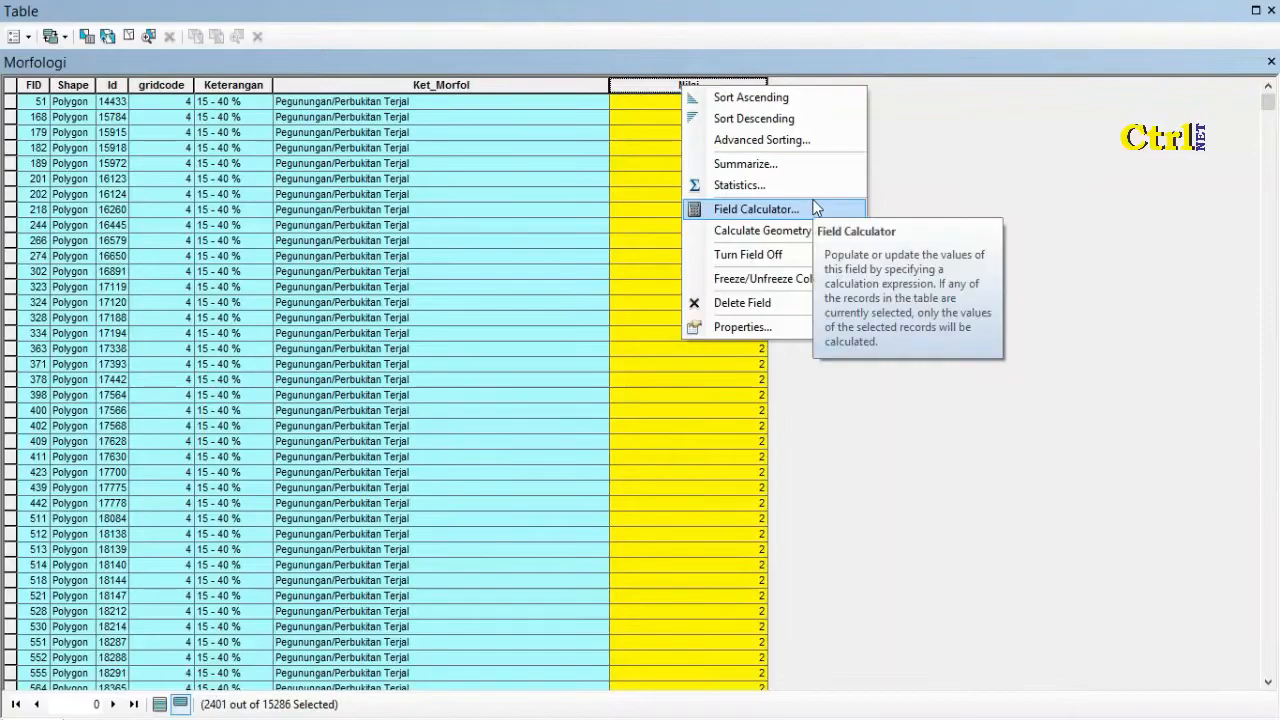
pyautogui.click(770, 208)
pyautogui.press('Return')
pyautogui.click(450, 390)
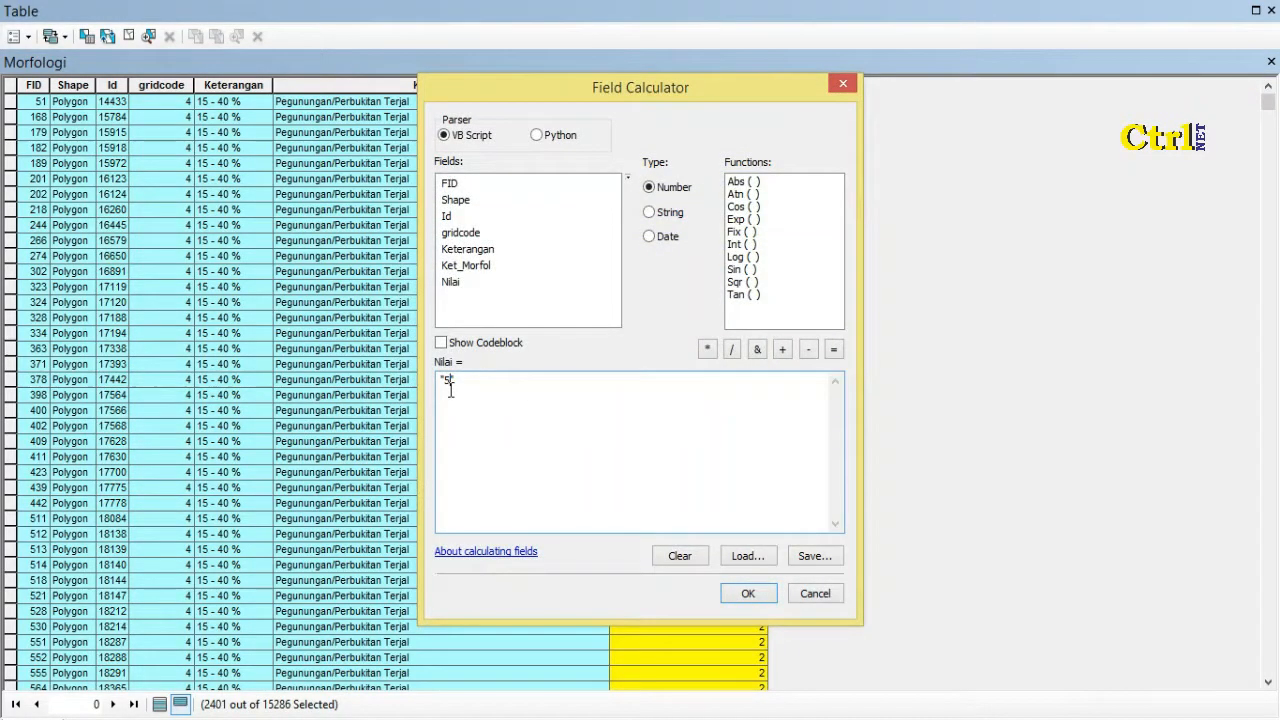
pyautogui.click(746, 594)
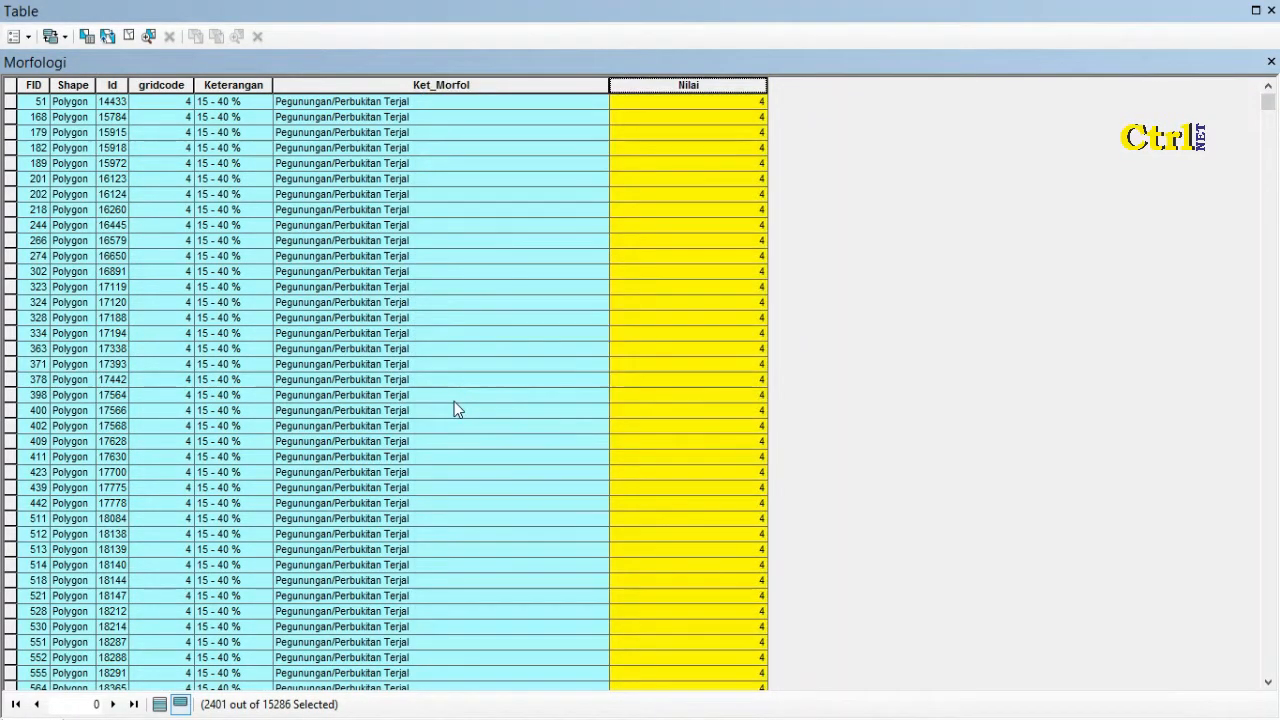
# Make a new attribute selection of the Morfologi records where "Ket_Morfol" = 'Perbukitan Sedang' to check their Nilai score.
pyautogui.click(88, 37)
pyautogui.click(62, 449)
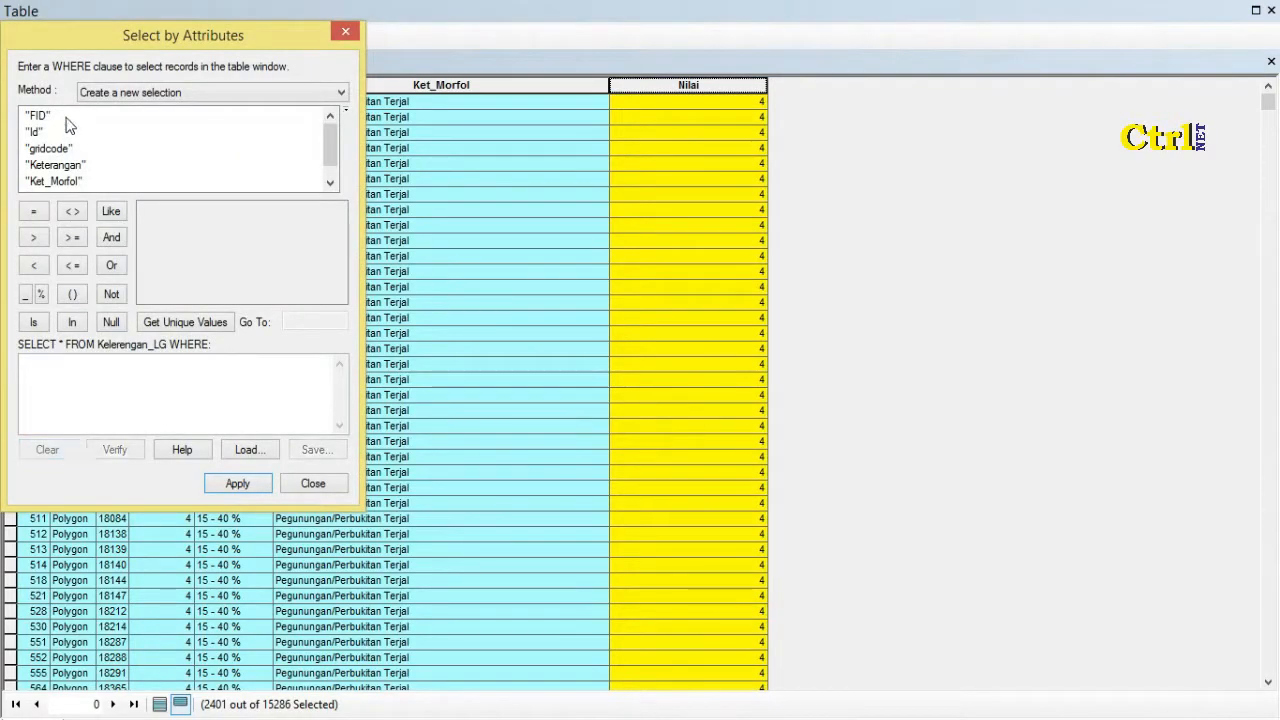
pyautogui.doubleClick(55, 181)
pyautogui.click(33, 212)
pyautogui.click(180, 322)
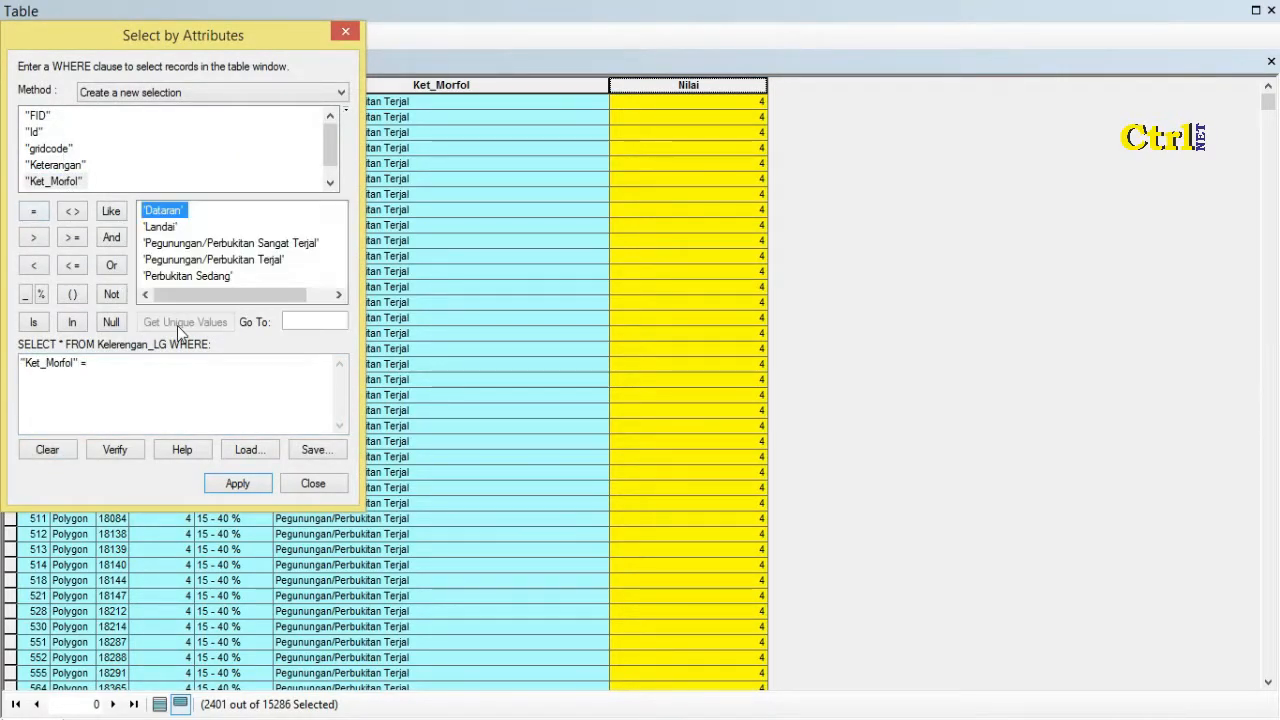
pyautogui.doubleClick(188, 276)
pyautogui.click(237, 484)
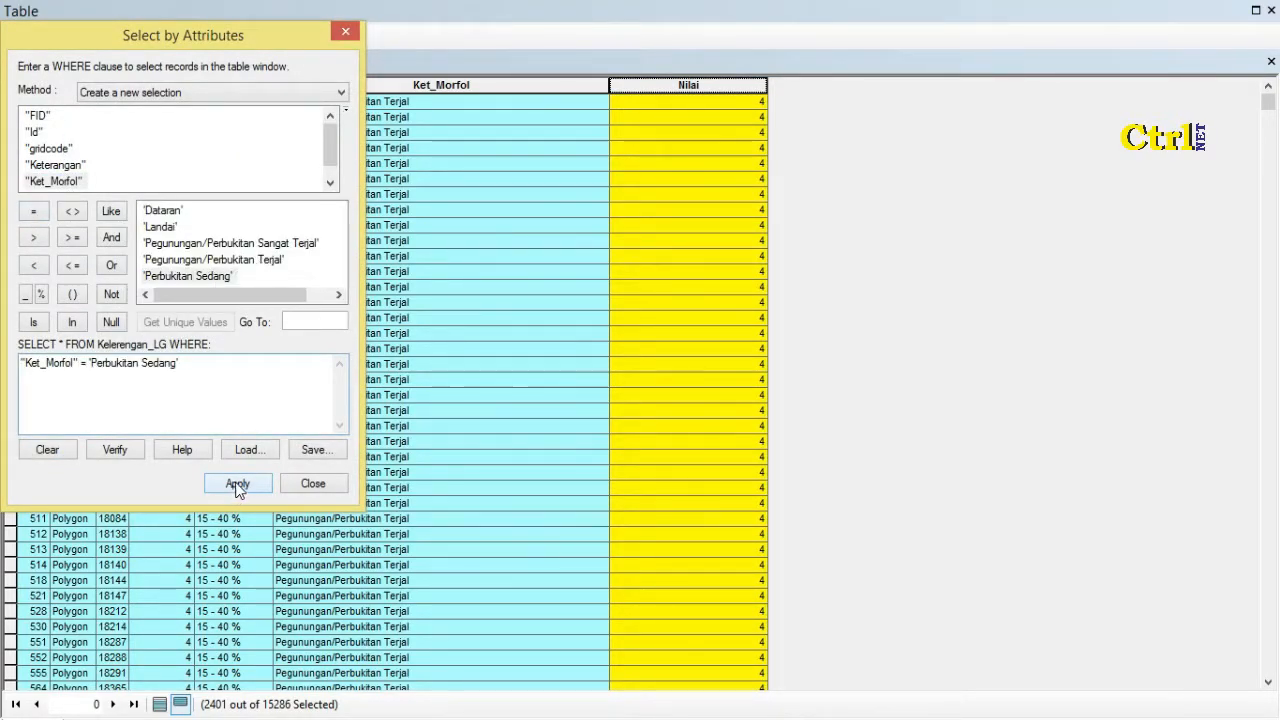
pyautogui.click(313, 483)
# Replace the selection with the Morfologi records where "Ket_Morfol" = 'Landai'.
pyautogui.click(87, 36)
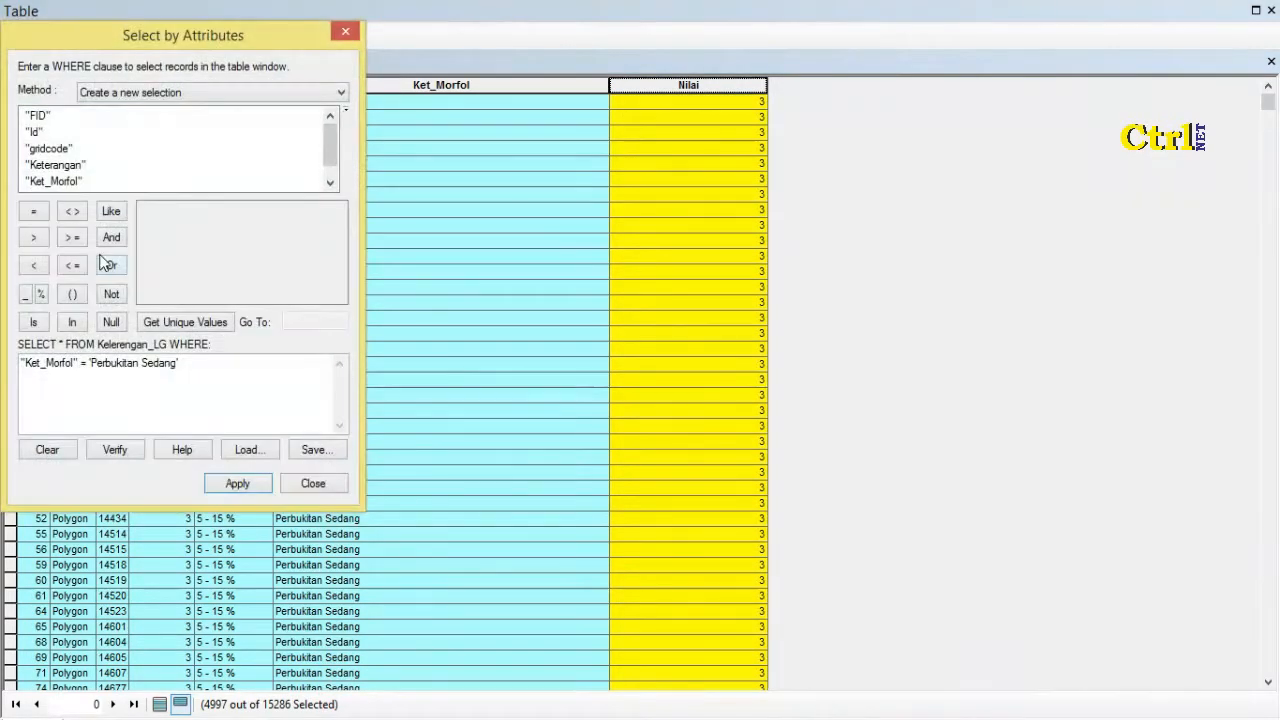
pyautogui.click(47, 449)
pyautogui.doubleClick(66, 181)
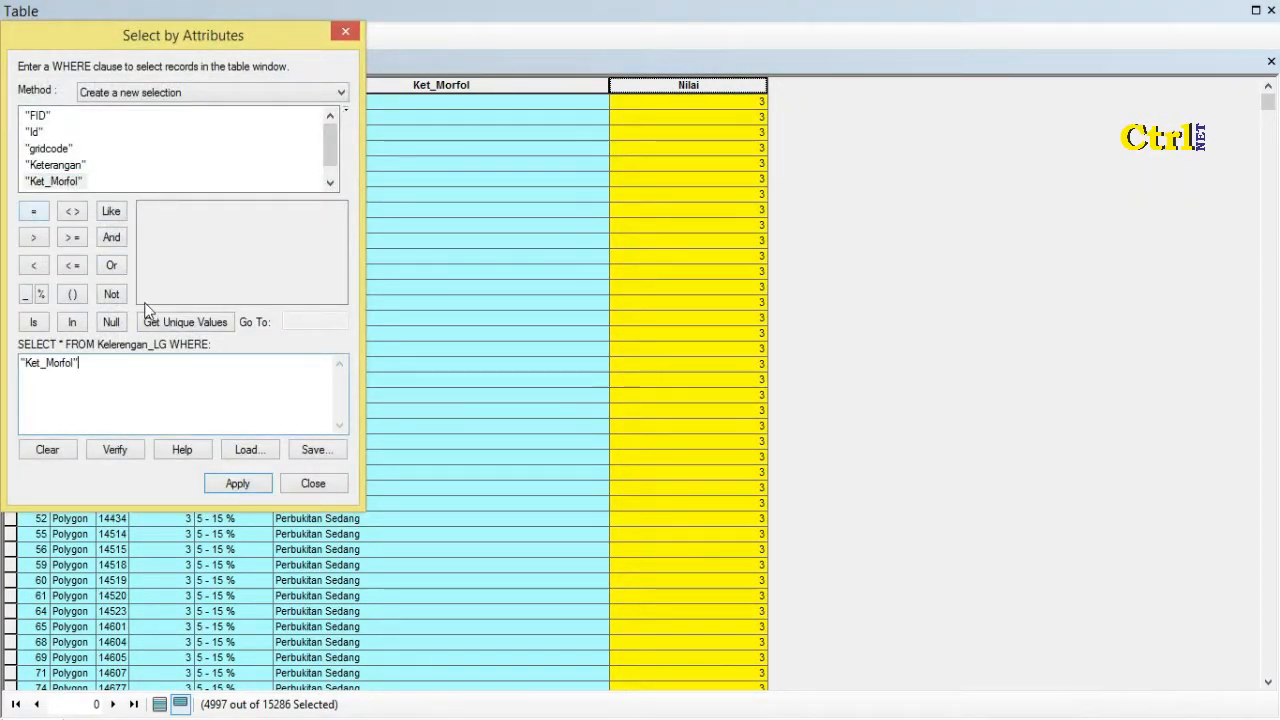
pyautogui.click(177, 322)
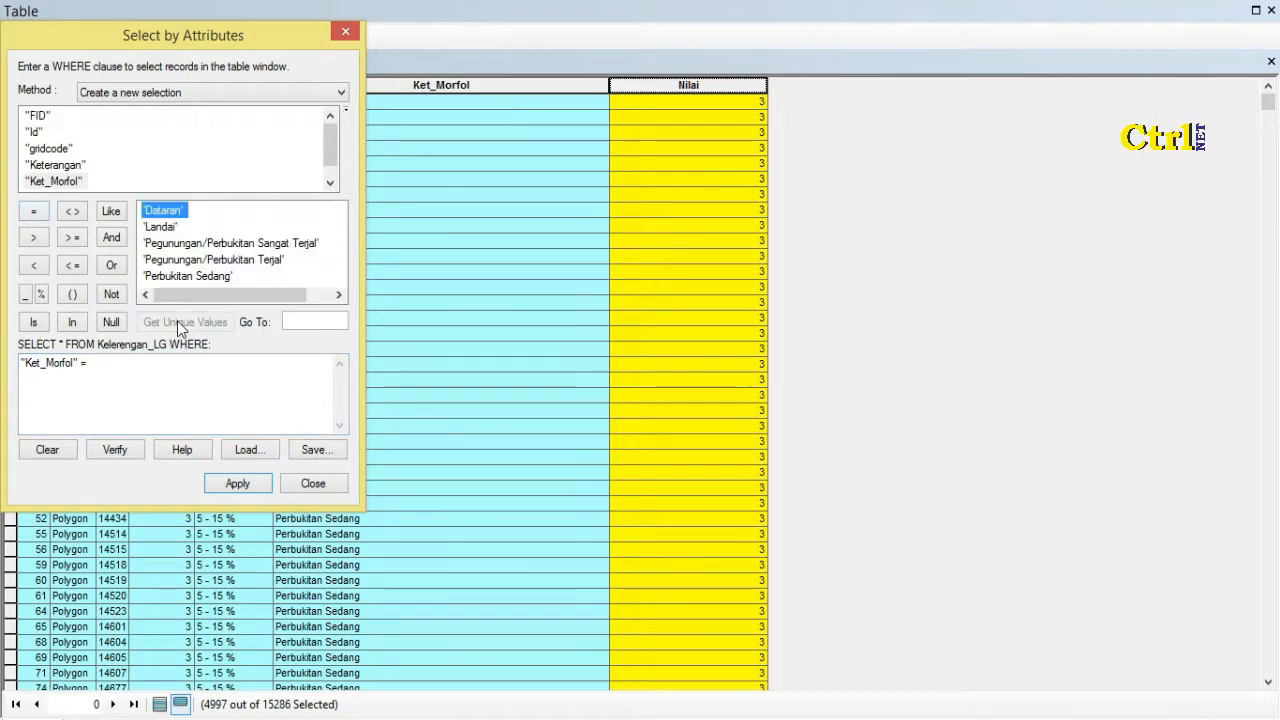
pyautogui.doubleClick(160, 227)
pyautogui.click(238, 483)
pyautogui.click(313, 483)
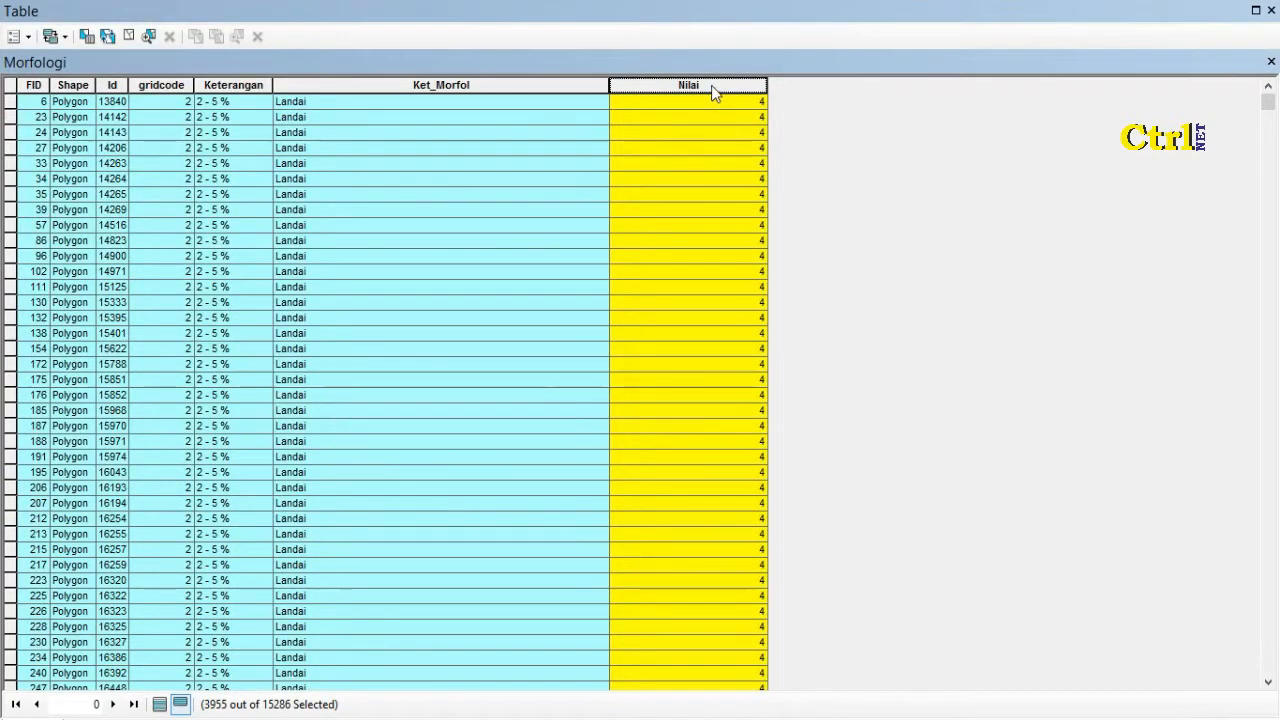
# Calculate the Nilai field as "2" for the selected Landai records.
pyautogui.rightClick(711, 86)
pyautogui.click(787, 208)
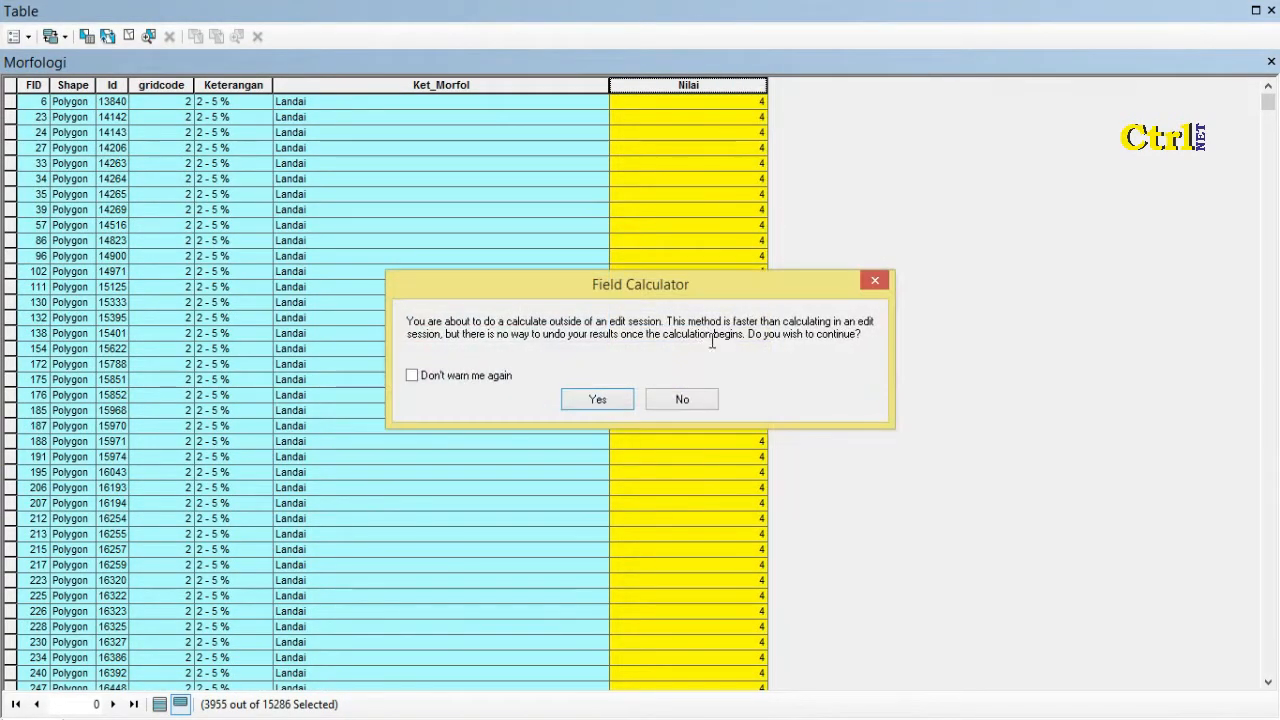
pyautogui.click(608, 392)
pyautogui.click(452, 380)
pyautogui.press('BackSpace')
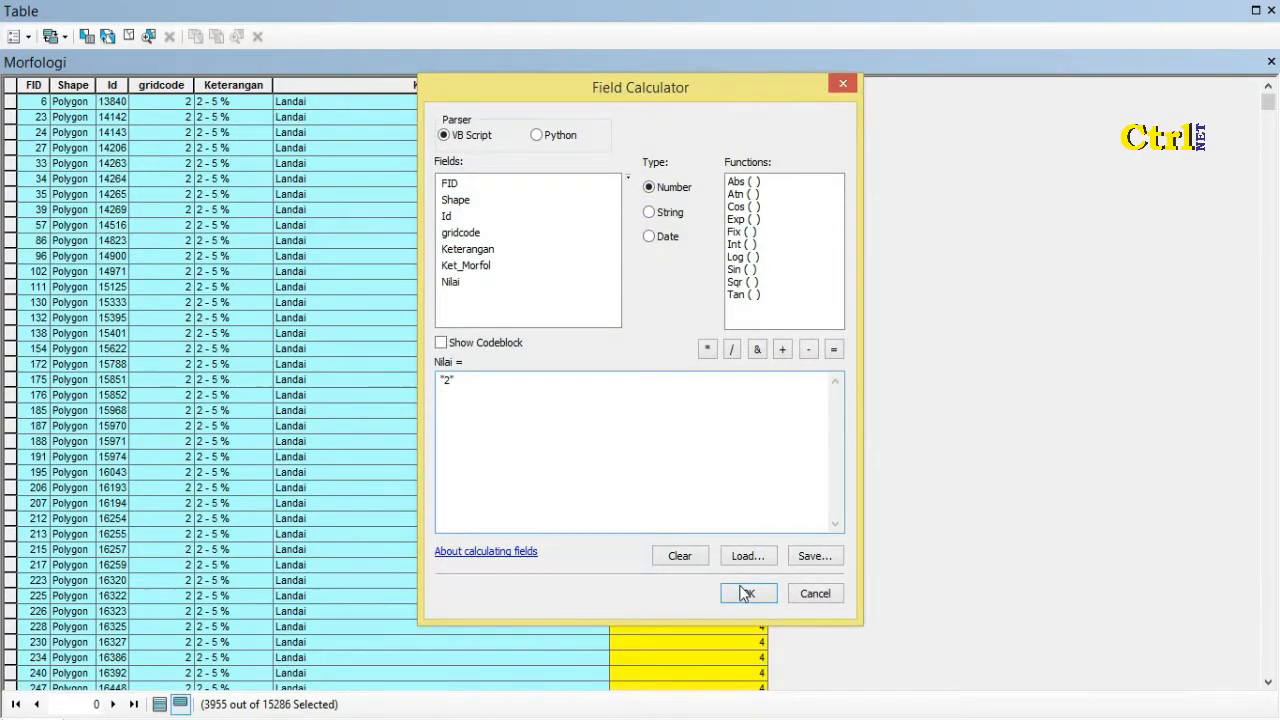
pyautogui.write('2')
pyautogui.click(748, 593)
# Make a new attribute selection of the Morfologi records where "Ket_Morfol" = 'Dataran'.
pyautogui.click(86, 37)
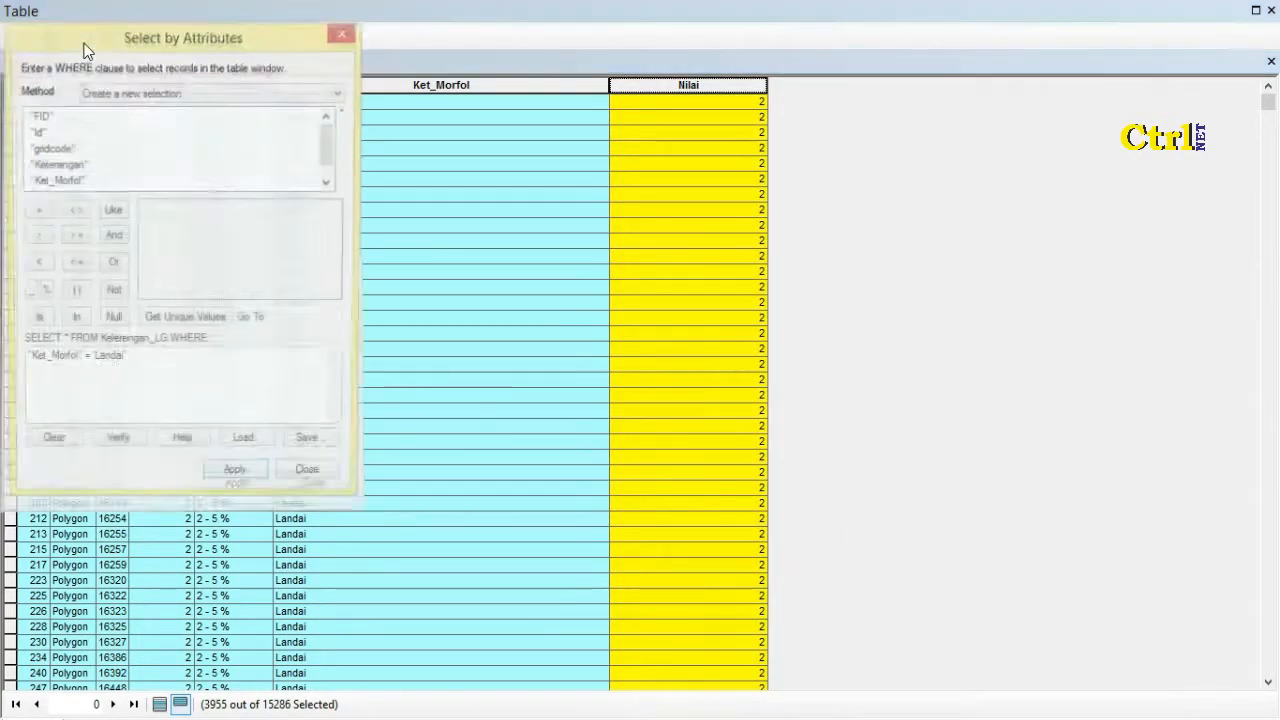
pyautogui.click(52, 449)
pyautogui.doubleClick(54, 181)
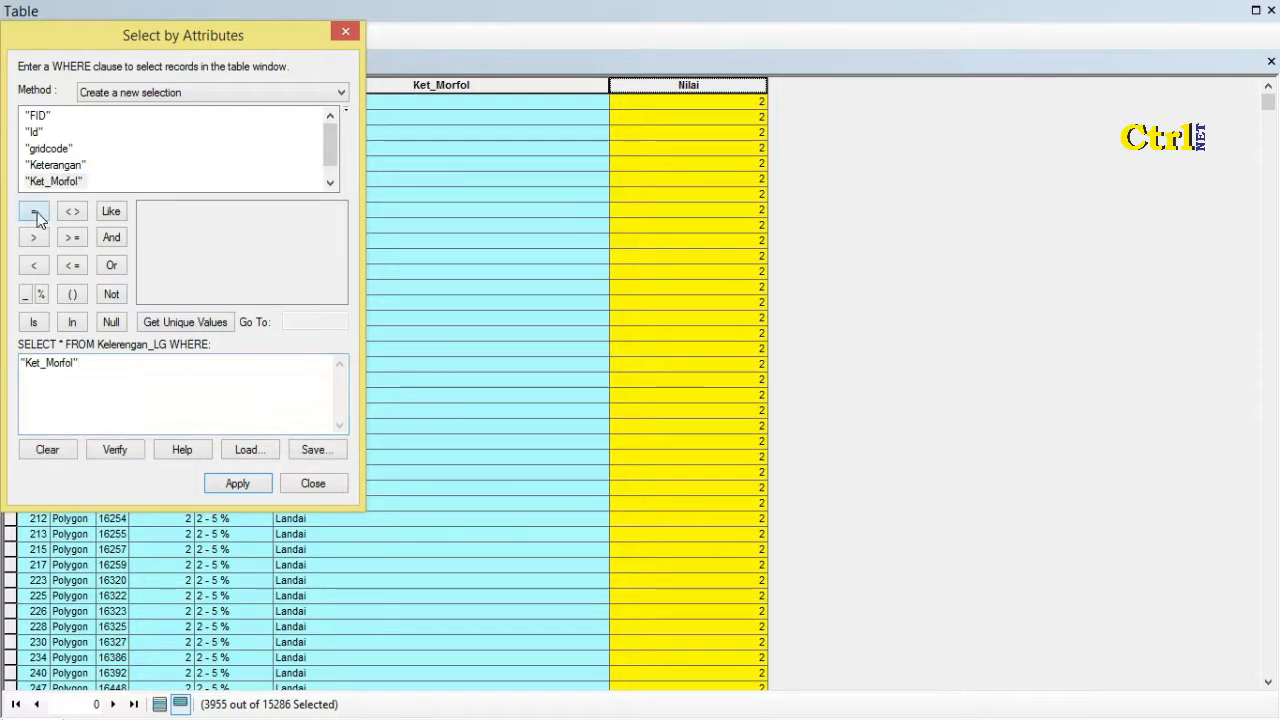
pyautogui.click(176, 326)
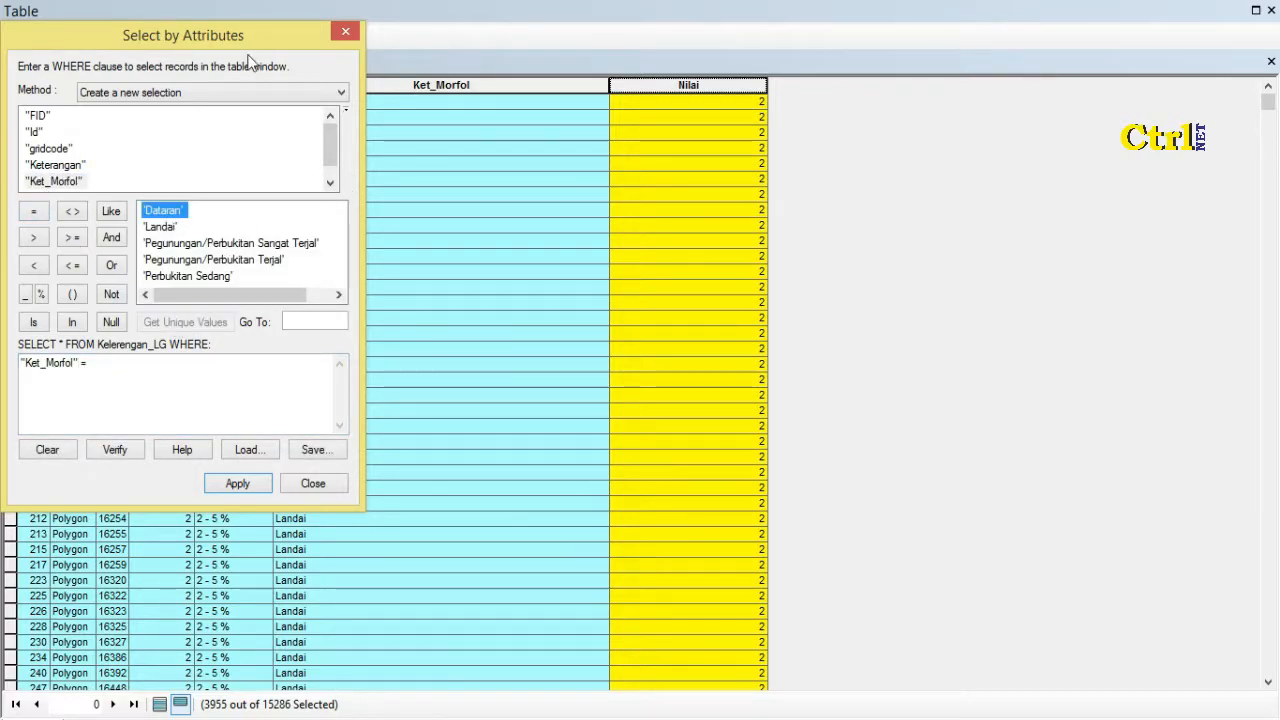
pyautogui.doubleClick(162, 210)
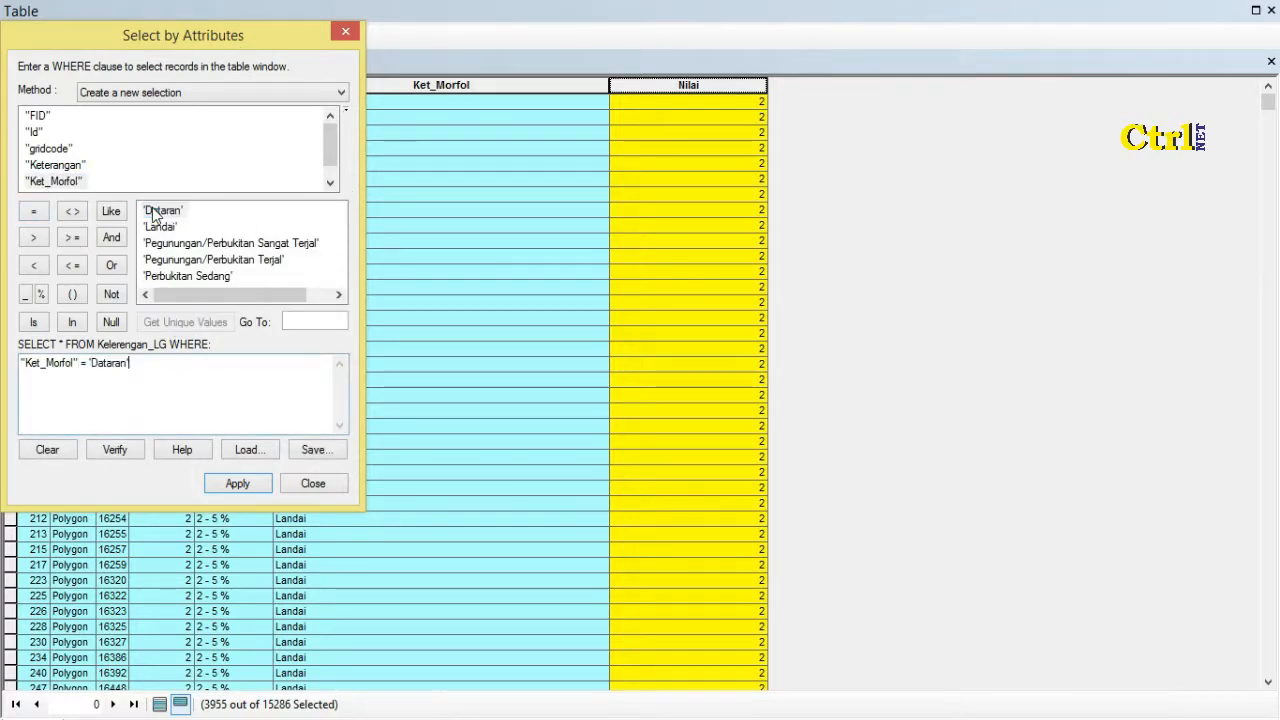
pyautogui.click(238, 483)
pyautogui.click(313, 483)
# Calculate the Nilai field as 1 for the selected Dataran records.
pyautogui.rightClick(705, 85)
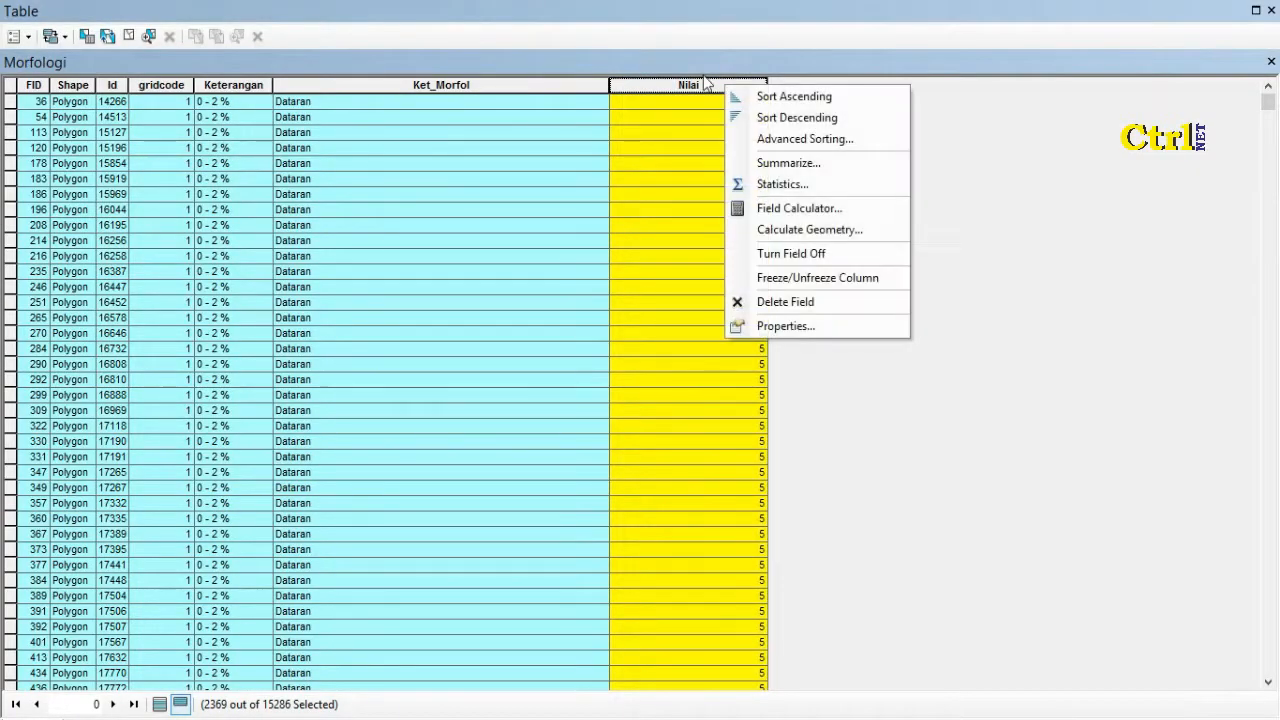
pyautogui.click(799, 208)
pyautogui.click(592, 478)
pyautogui.click(451, 386)
pyautogui.press('BackSpace')
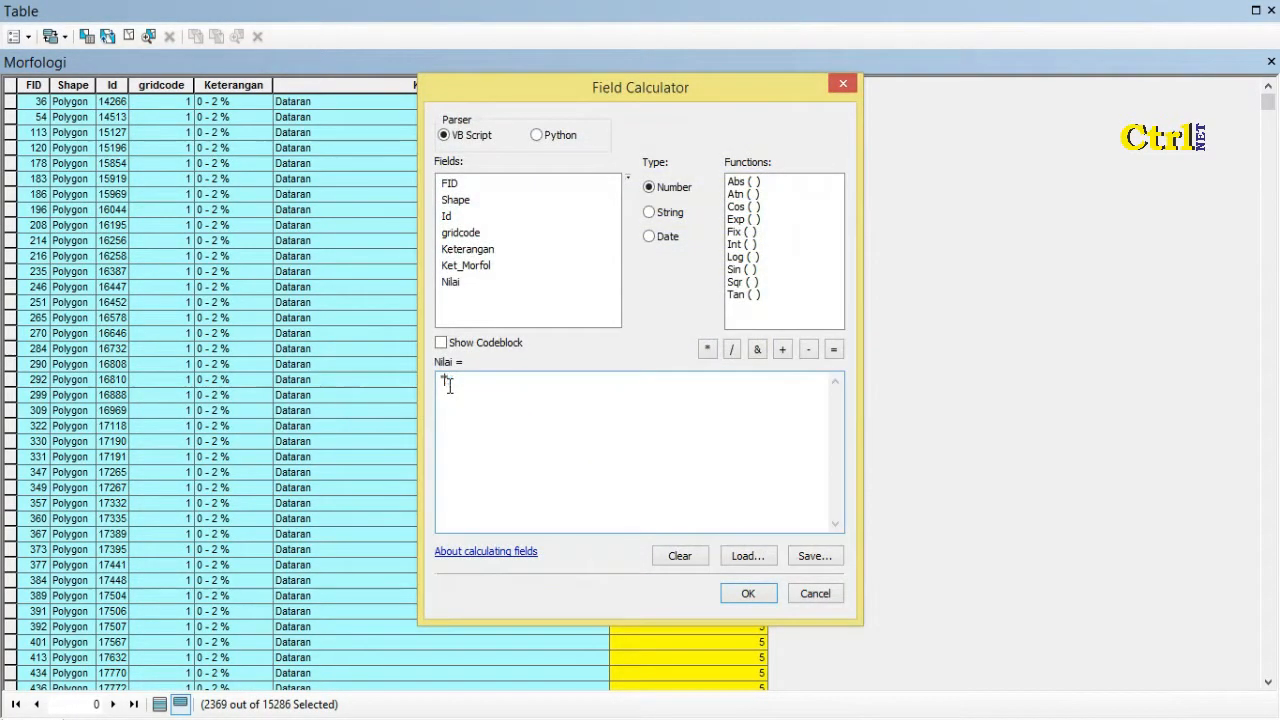
pyautogui.click(745, 594)
# Show all Morfologi records with the selection cleared and close the attribute table.
pyautogui.click(159, 704)
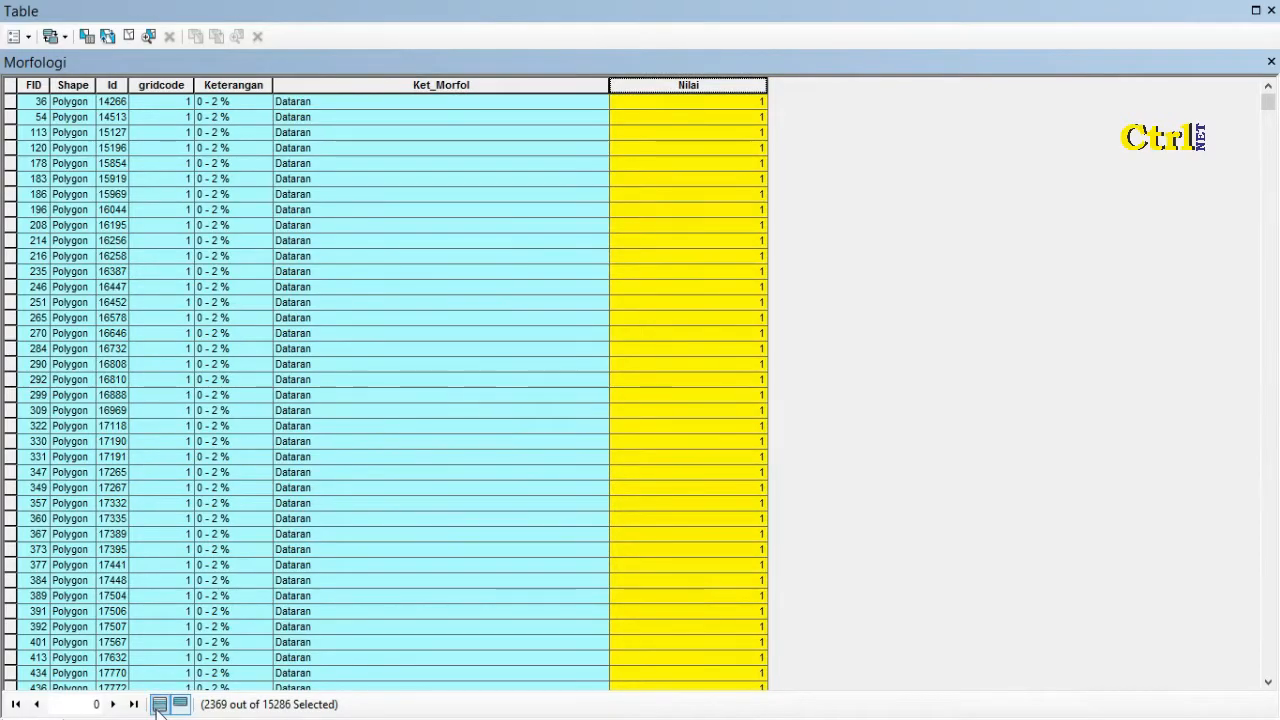
pyautogui.click(11, 87)
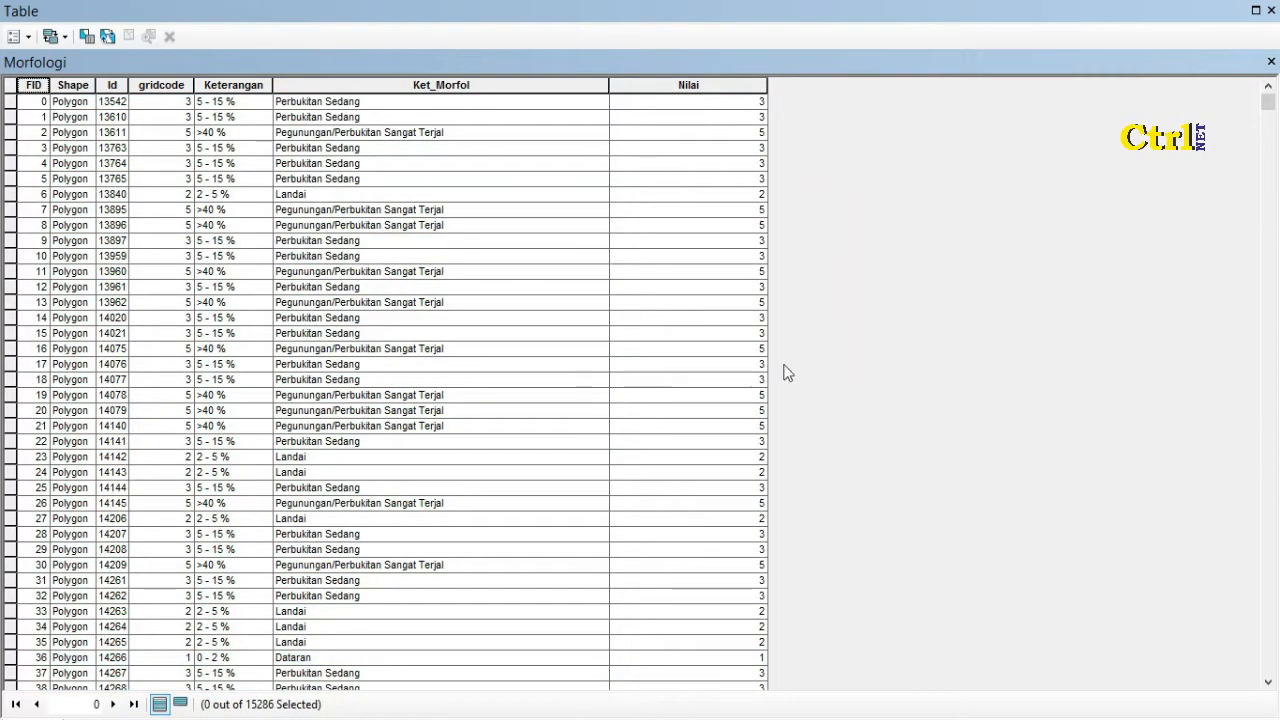
pyautogui.click(1271, 62)
# Turn on the Longsor layer in the map and open its attribute table.
pyautogui.click(254, 384)
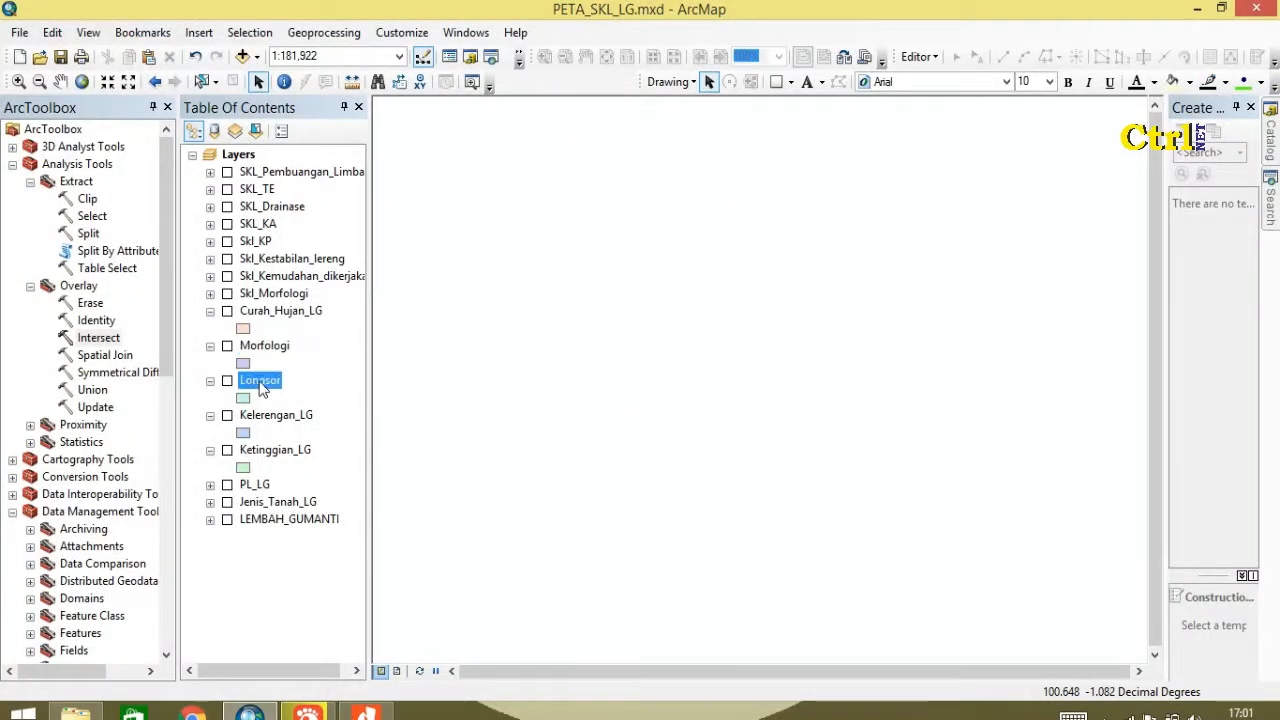
pyautogui.click(227, 381)
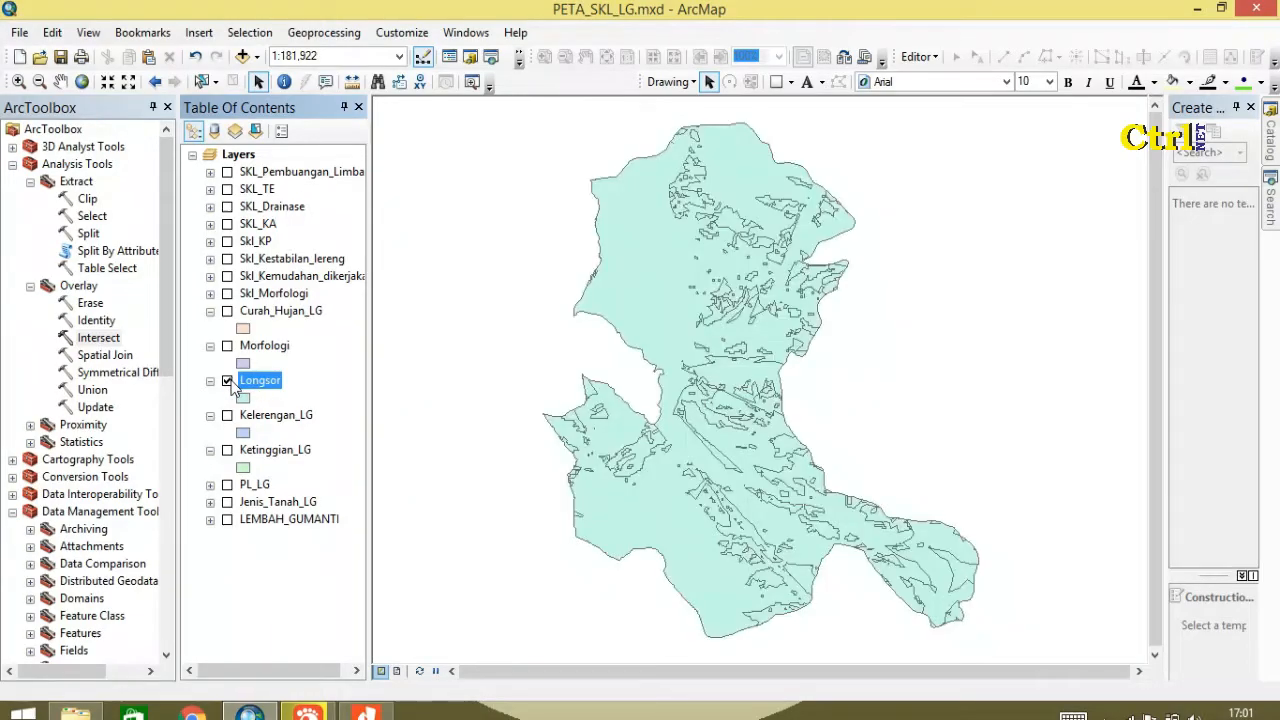
pyautogui.rightClick(258, 388)
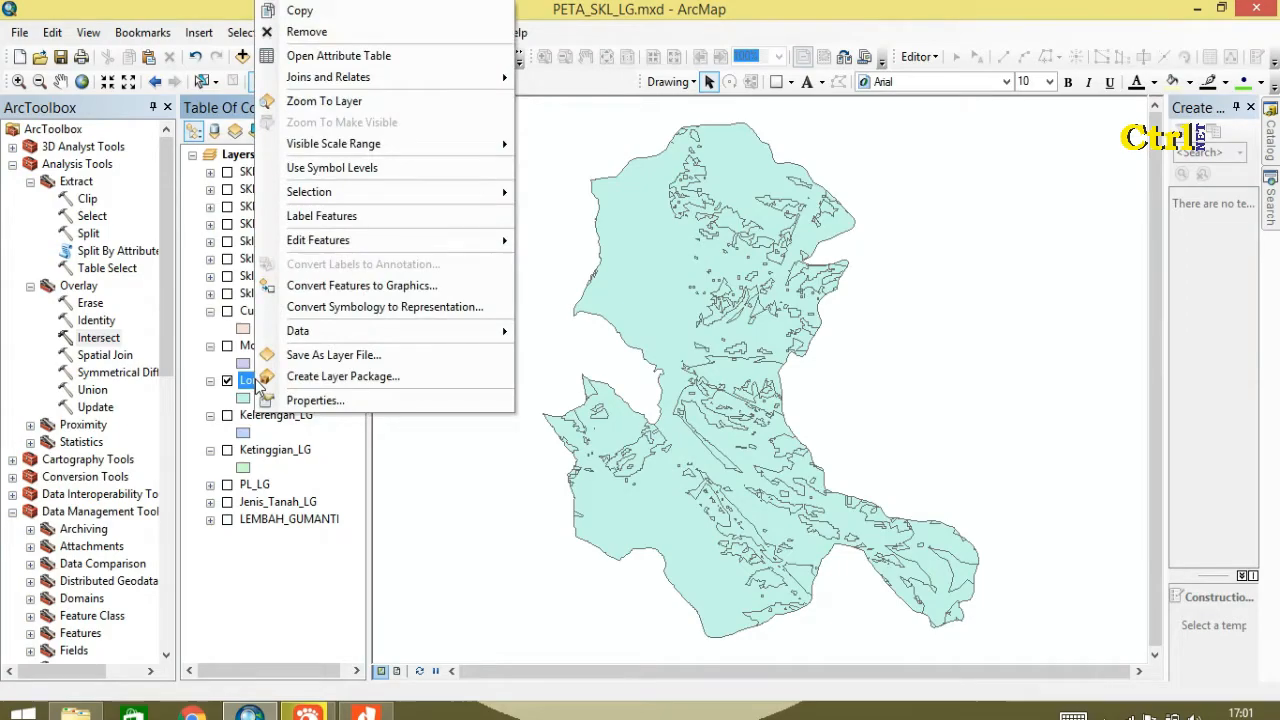
pyautogui.click(417, 61)
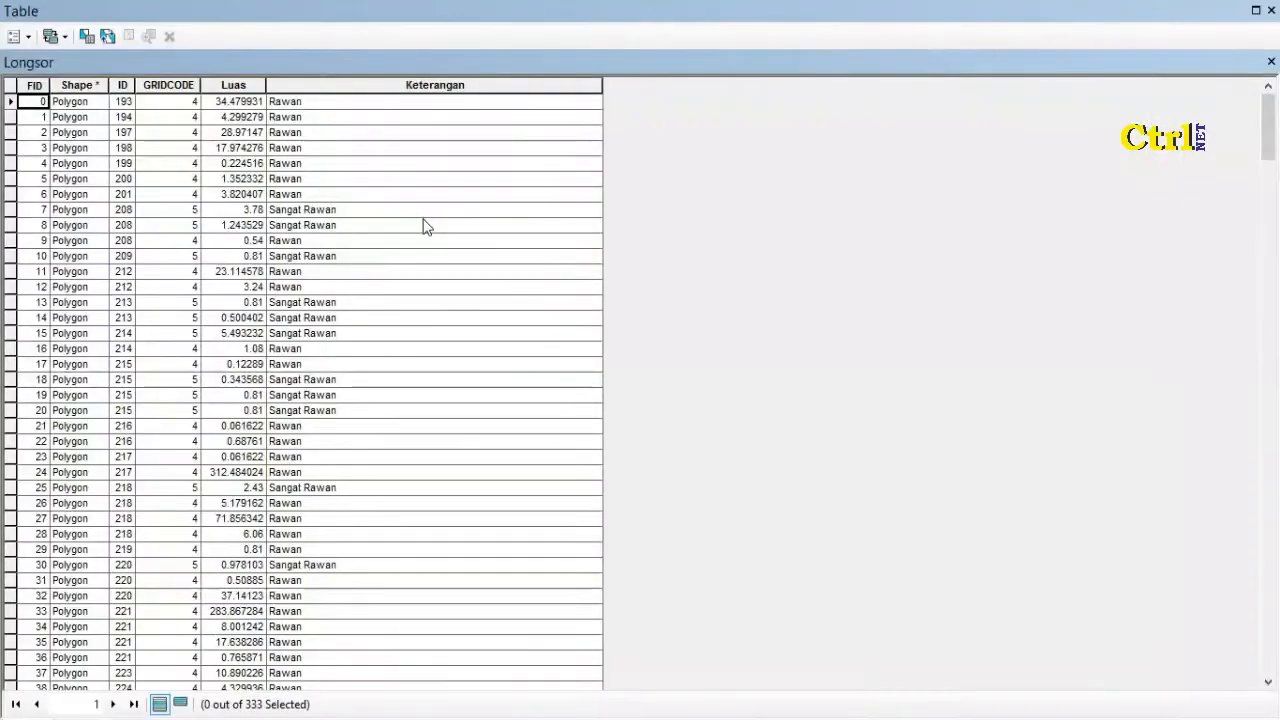
# Add a field named Nilai of type Double to the Longsor attribute table.
pyautogui.click(31, 37)
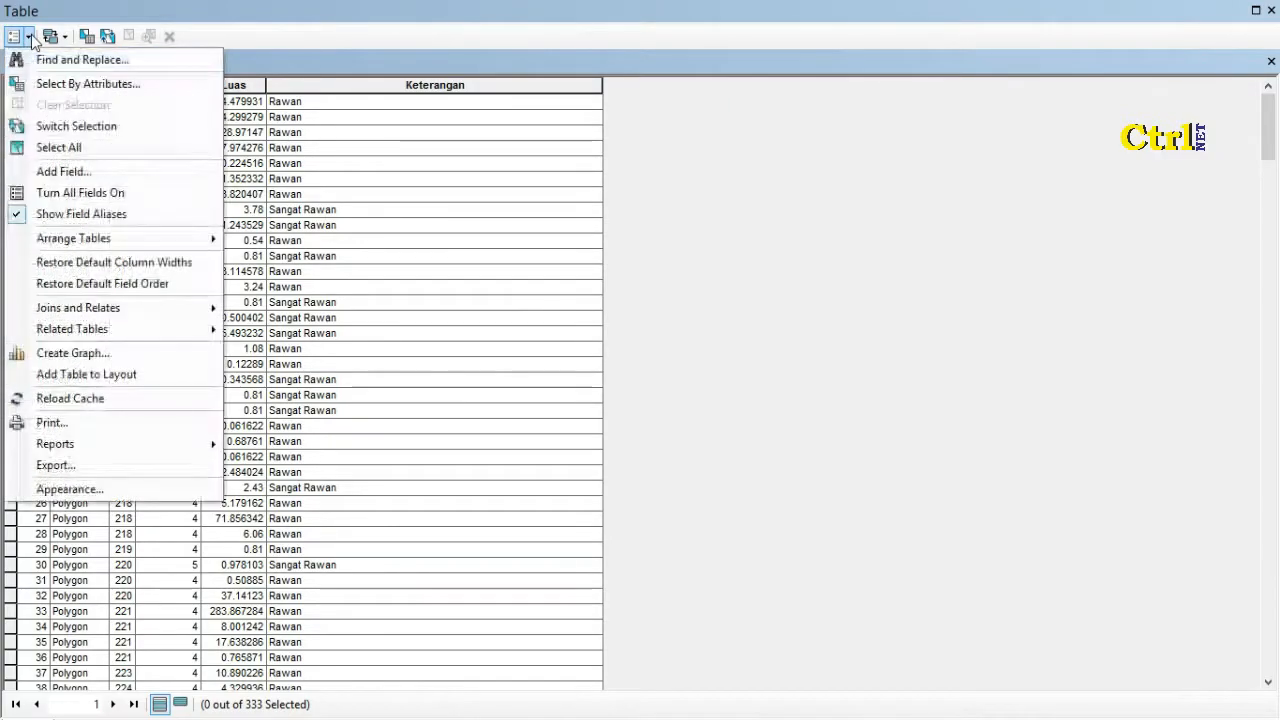
pyautogui.click(64, 172)
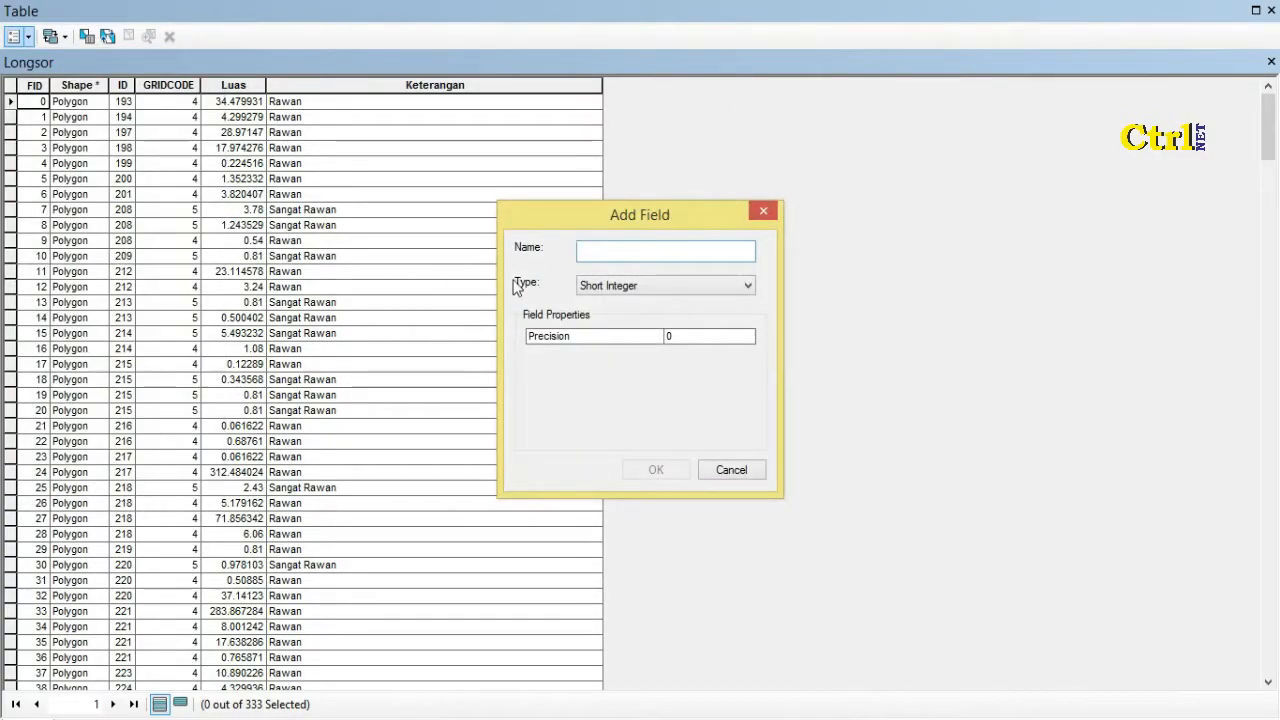
pyautogui.write('Nilai')
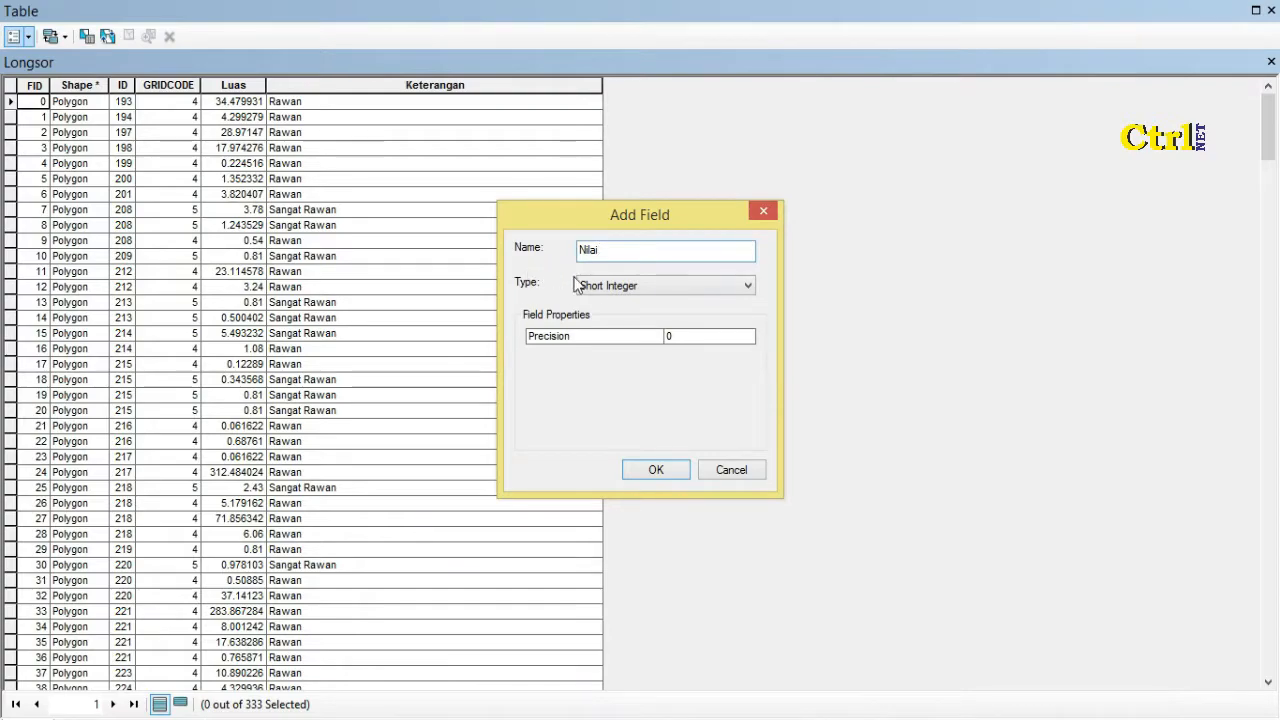
pyautogui.click(680, 286)
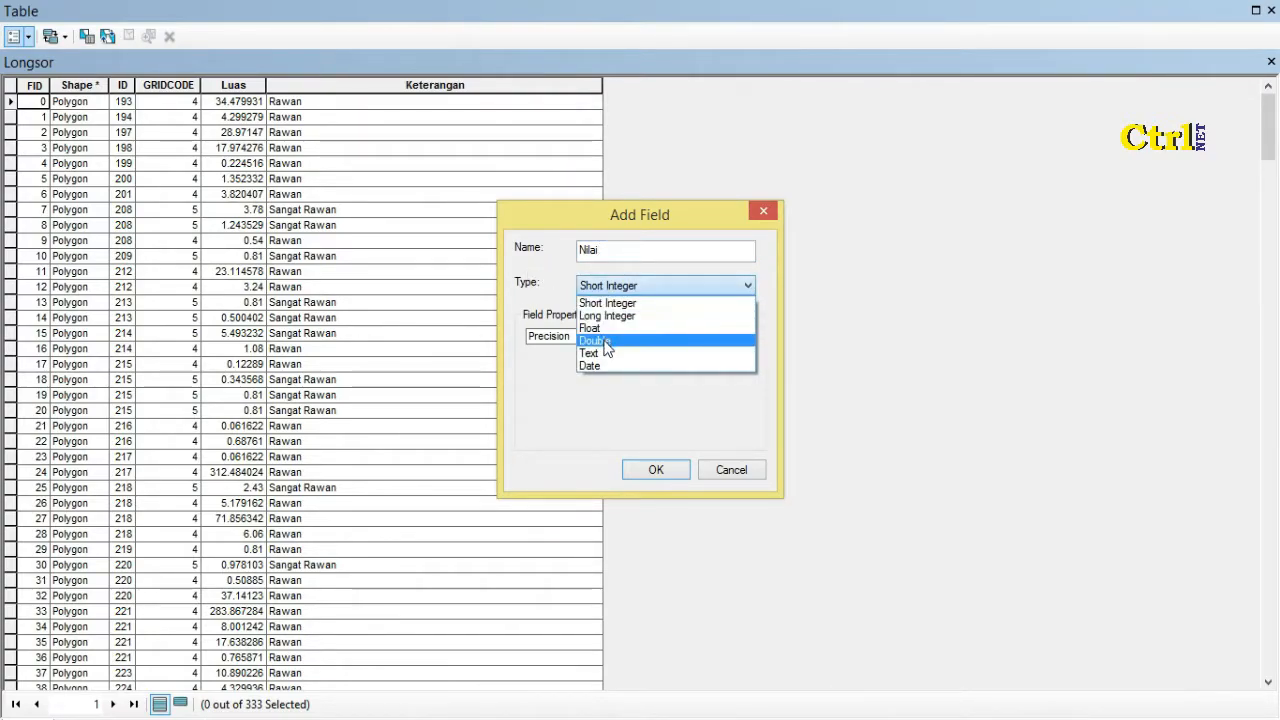
pyautogui.click(606, 342)
pyautogui.click(656, 470)
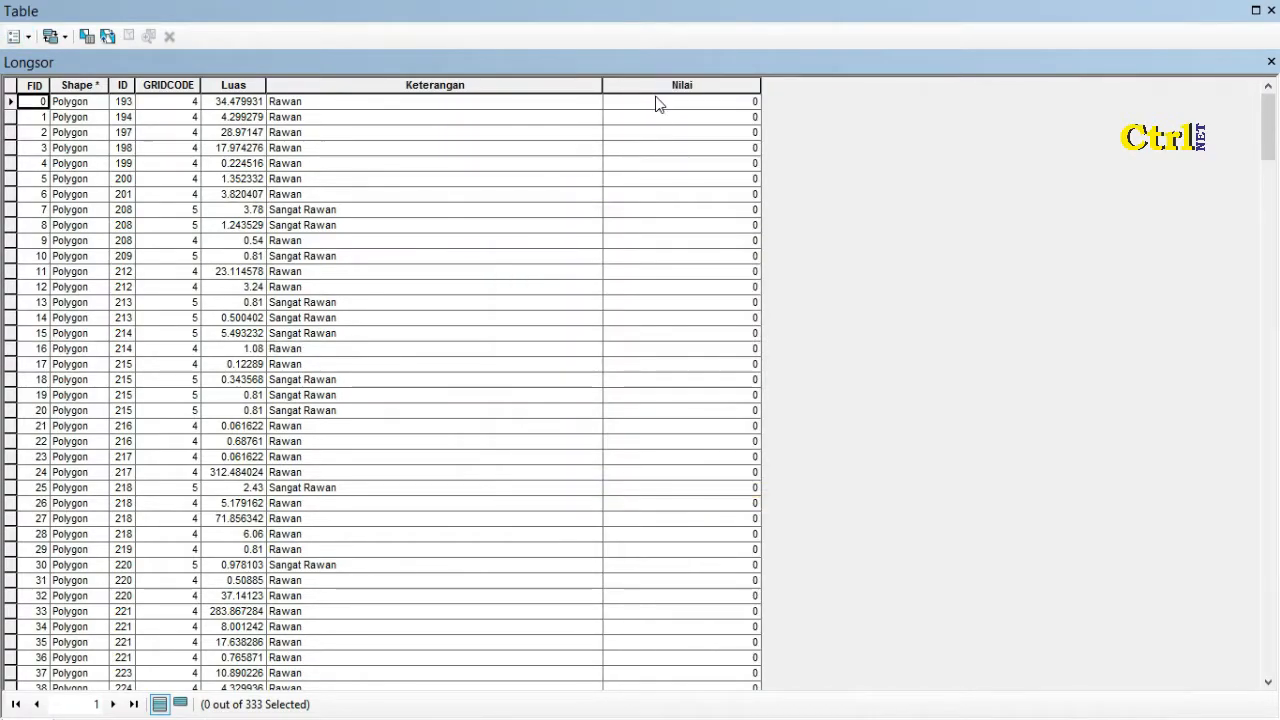
# Select the Longsor records where "Keterangan" = 'Agak Rawan'.
pyautogui.click(87, 37)
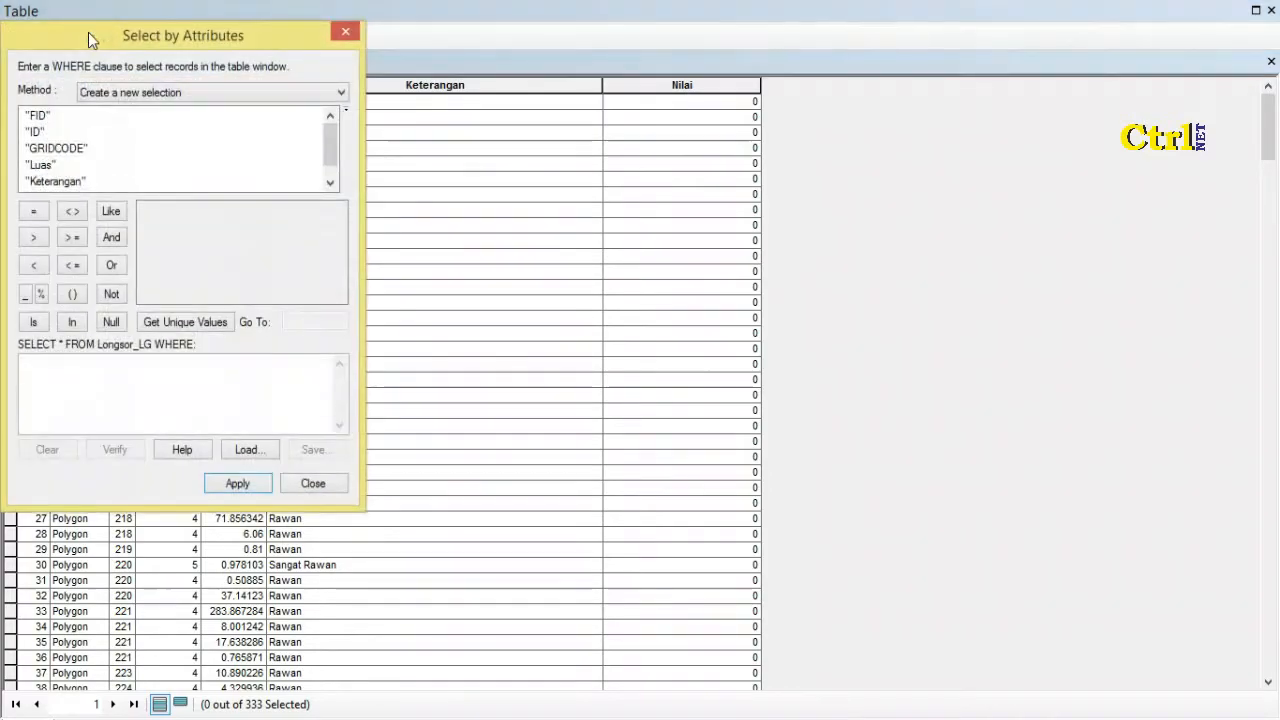
pyautogui.doubleClick(56, 182)
pyautogui.click(44, 211)
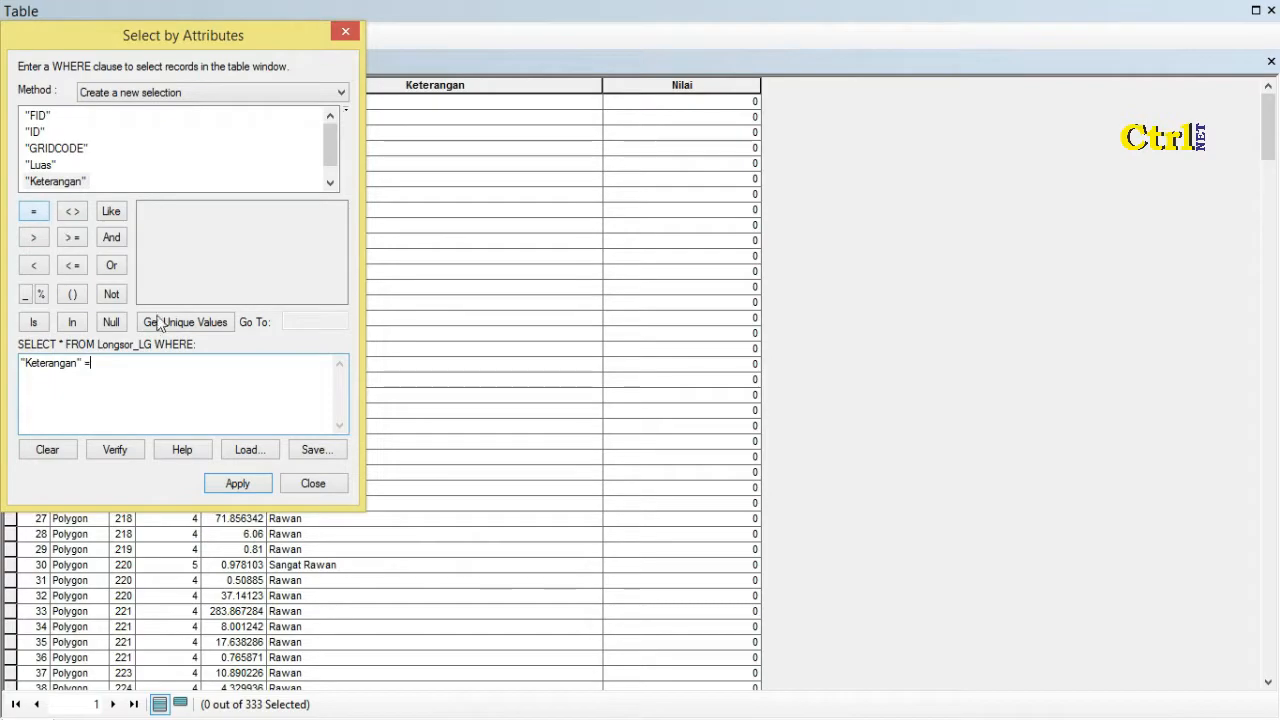
pyautogui.click(193, 322)
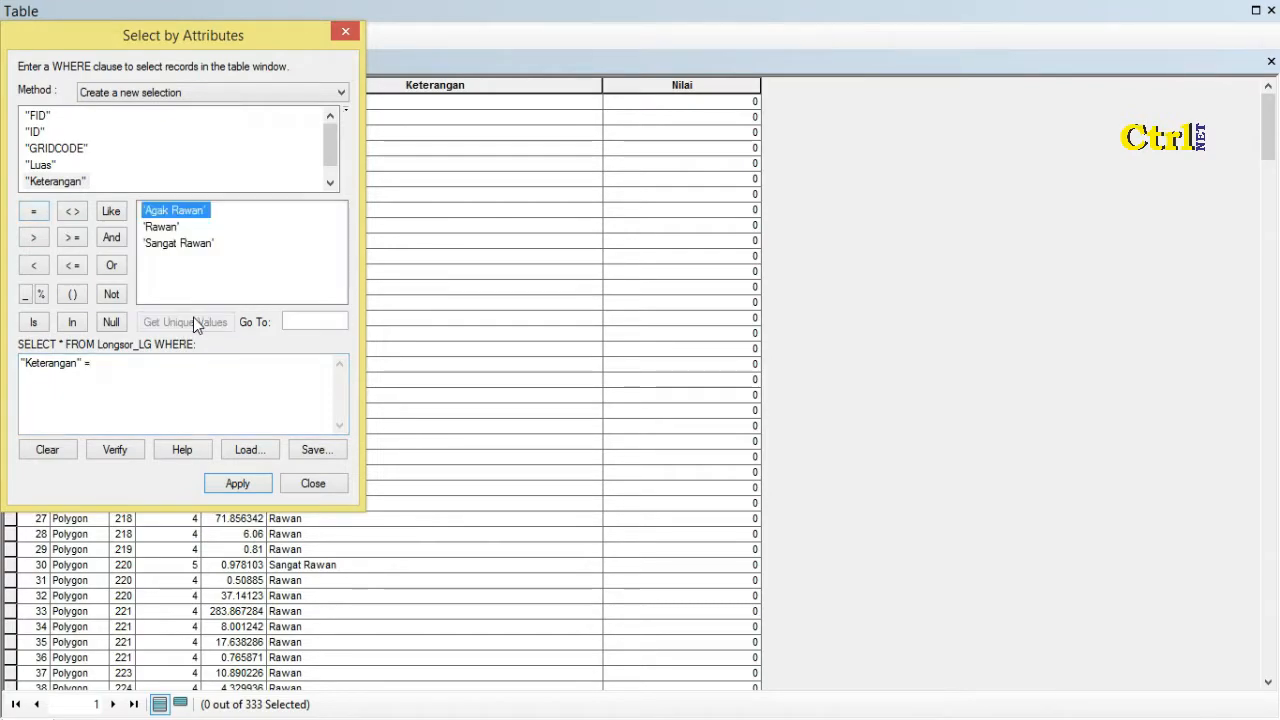
pyautogui.doubleClick(195, 217)
pyautogui.click(235, 484)
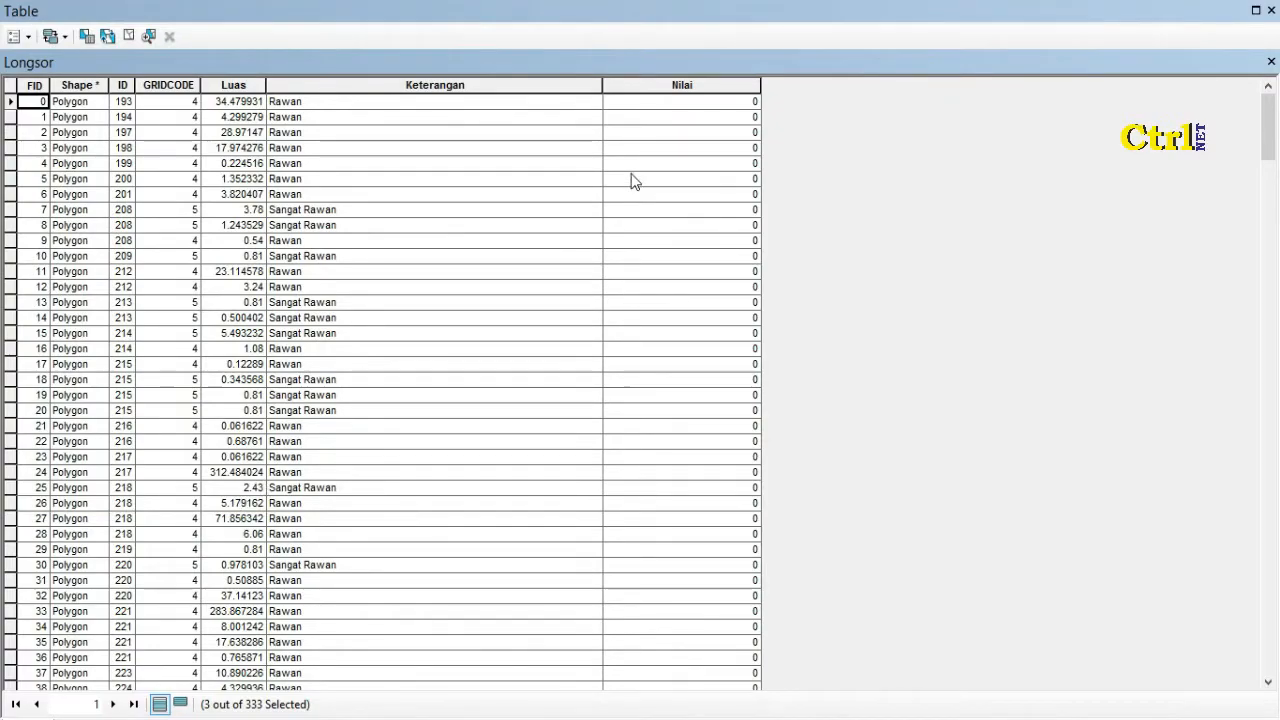
# Calculate the Nilai field as "3" for the selected Agak Rawan records of the Longsor table.
pyautogui.click(666, 87)
pyautogui.rightClick(668, 87)
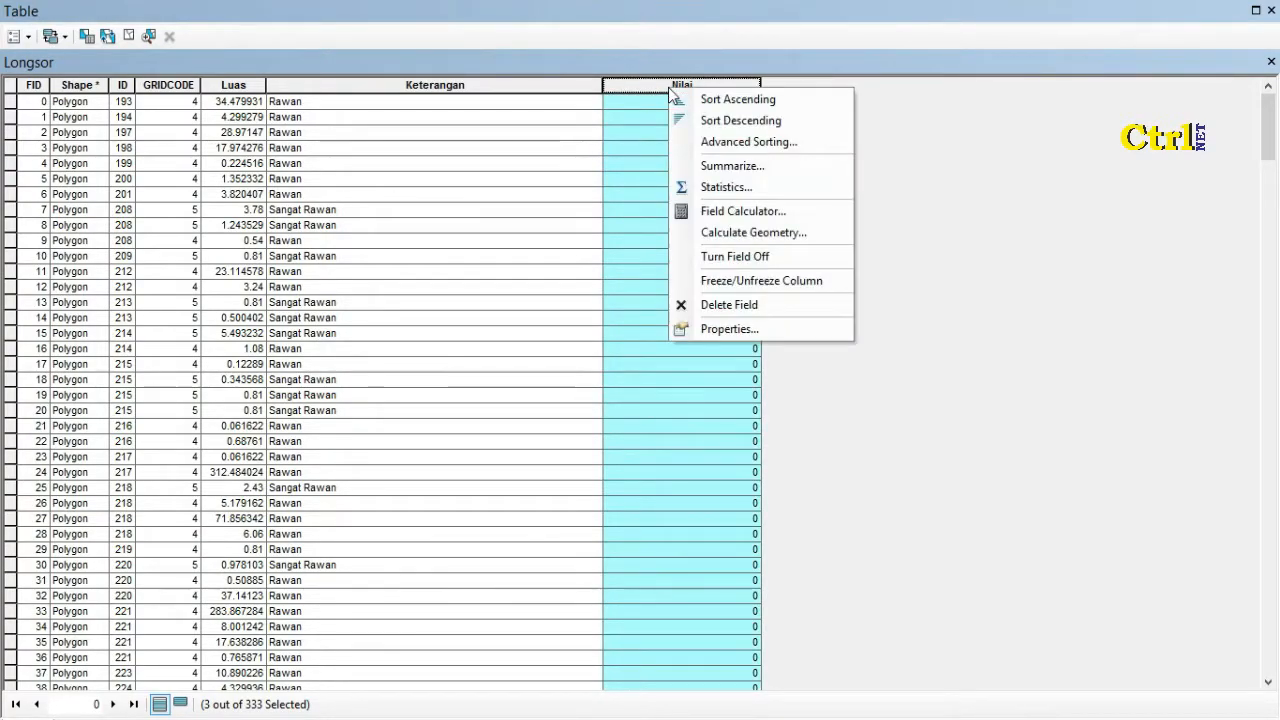
pyautogui.click(727, 209)
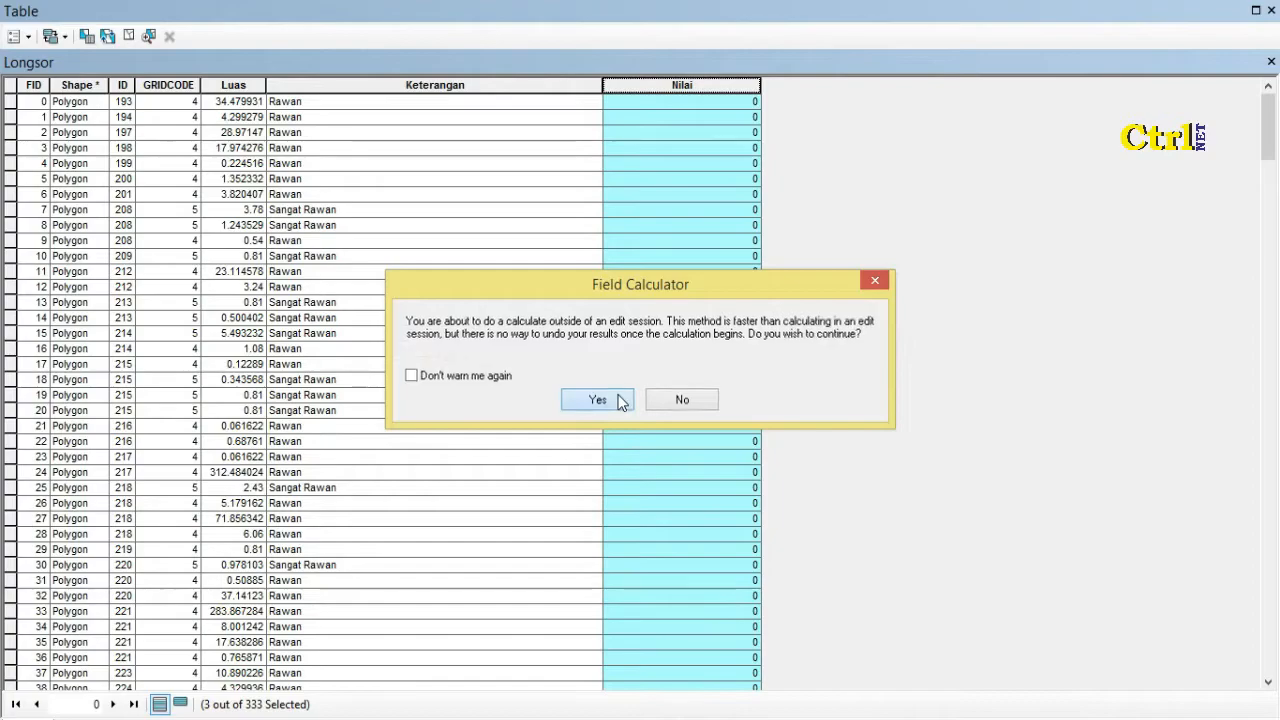
pyautogui.click(592, 400)
pyautogui.write('1')
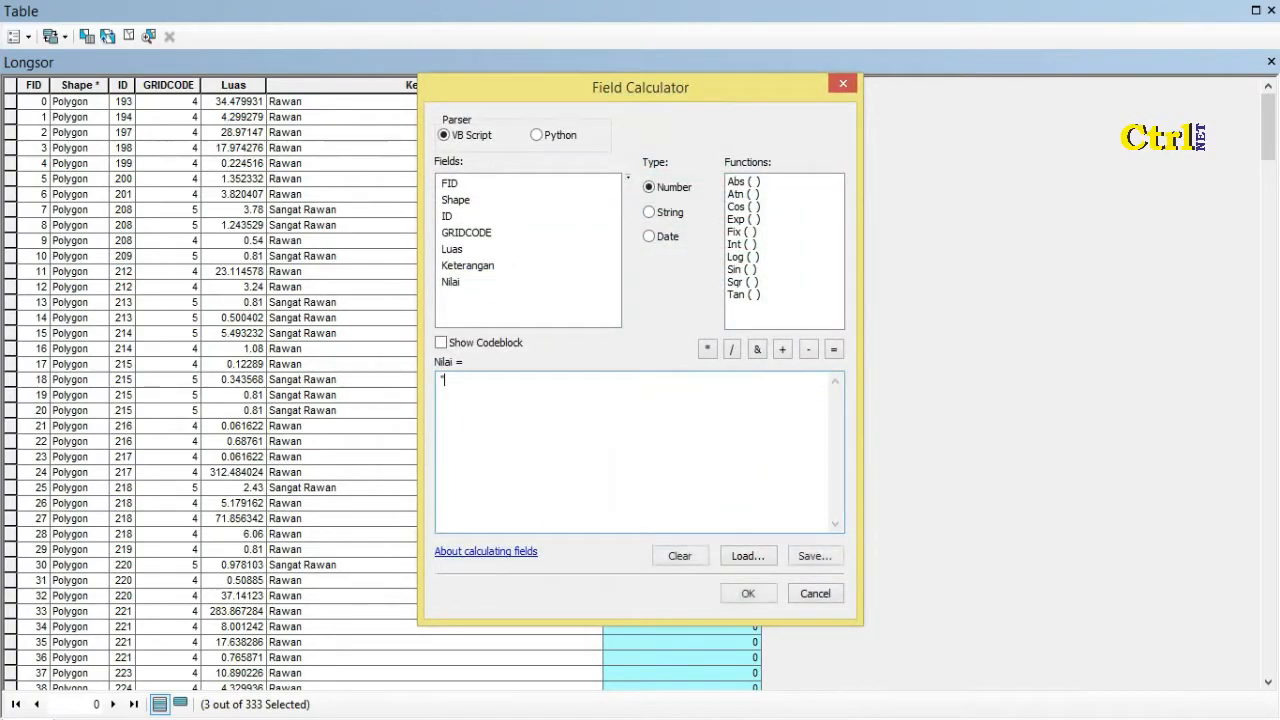
pyautogui.click(750, 592)
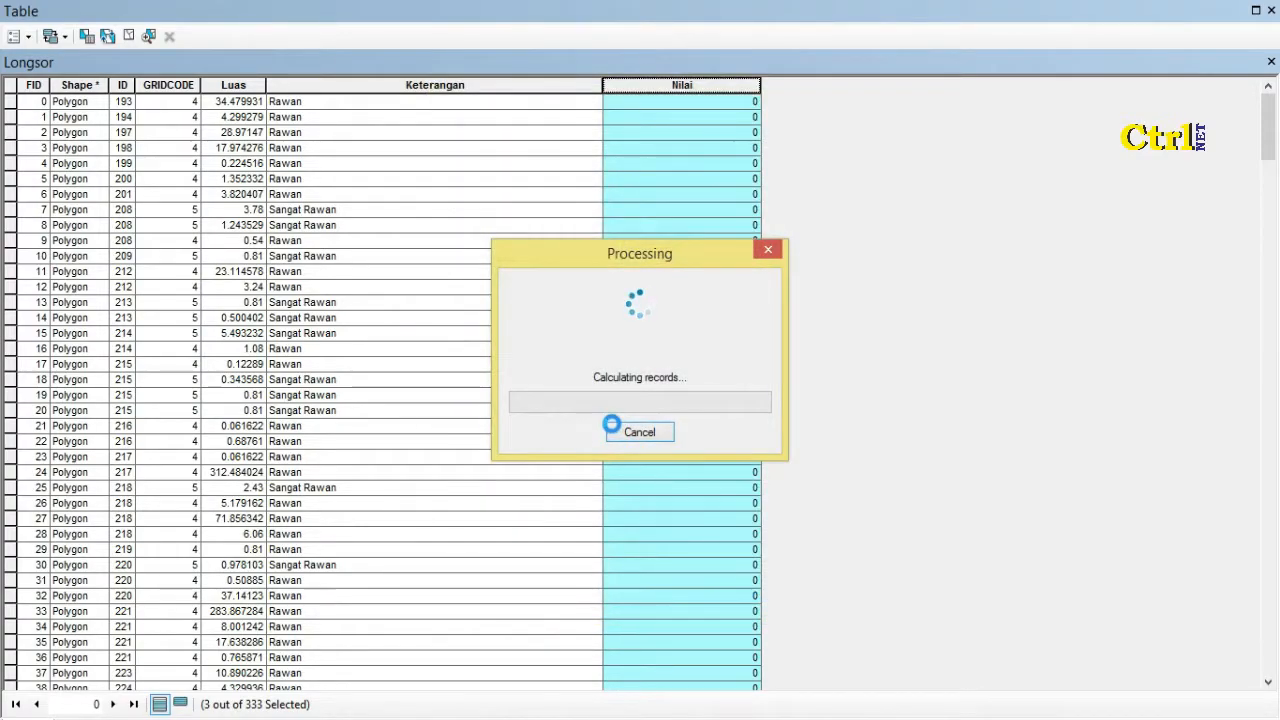
# Show only the selected records in the Longsor table to check their Nilai scores.
pyautogui.click(86, 37)
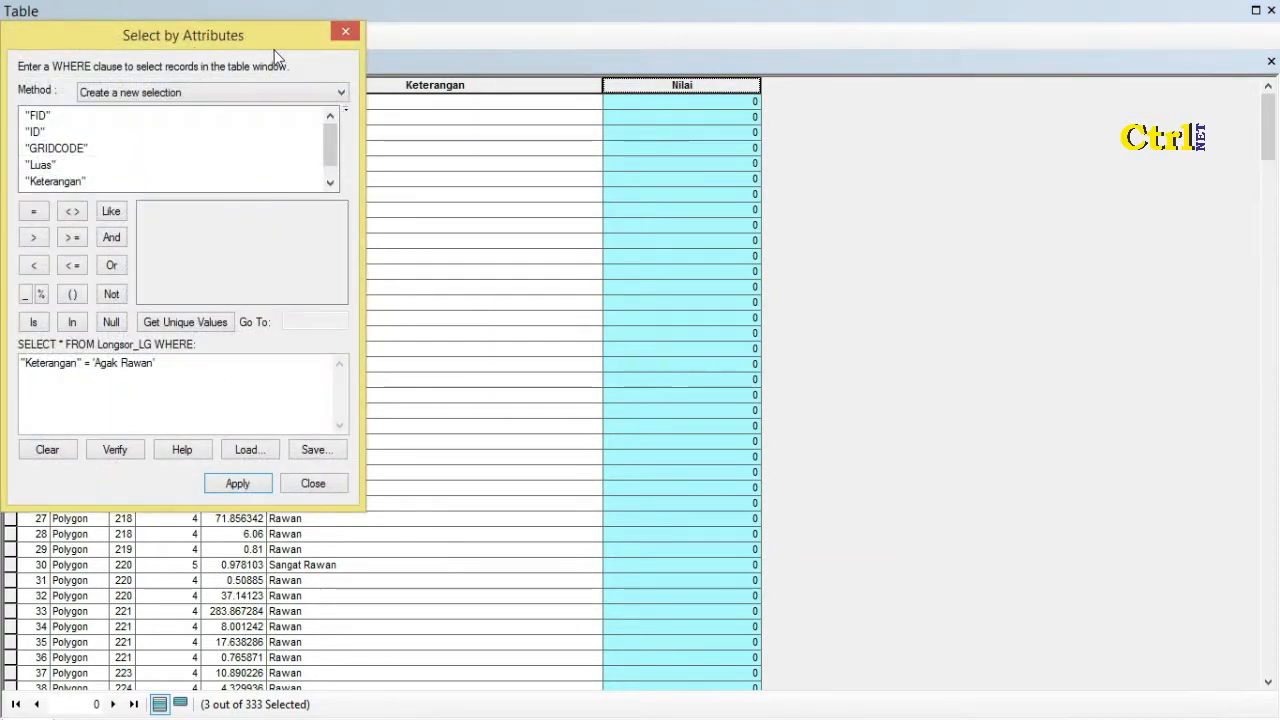
pyautogui.click(333, 34)
pyautogui.click(180, 704)
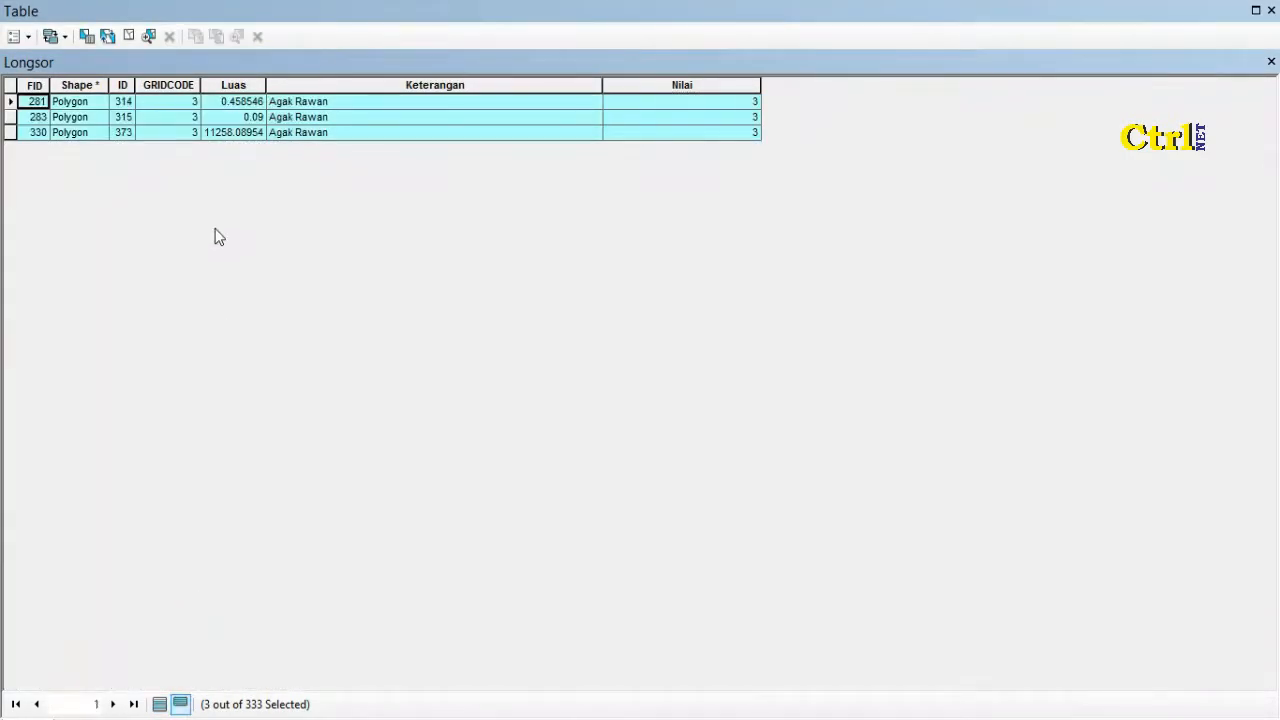
# Select the Longsor records where "Keterangan" = 'Rawan', replacing the previous query.
pyautogui.click(86, 37)
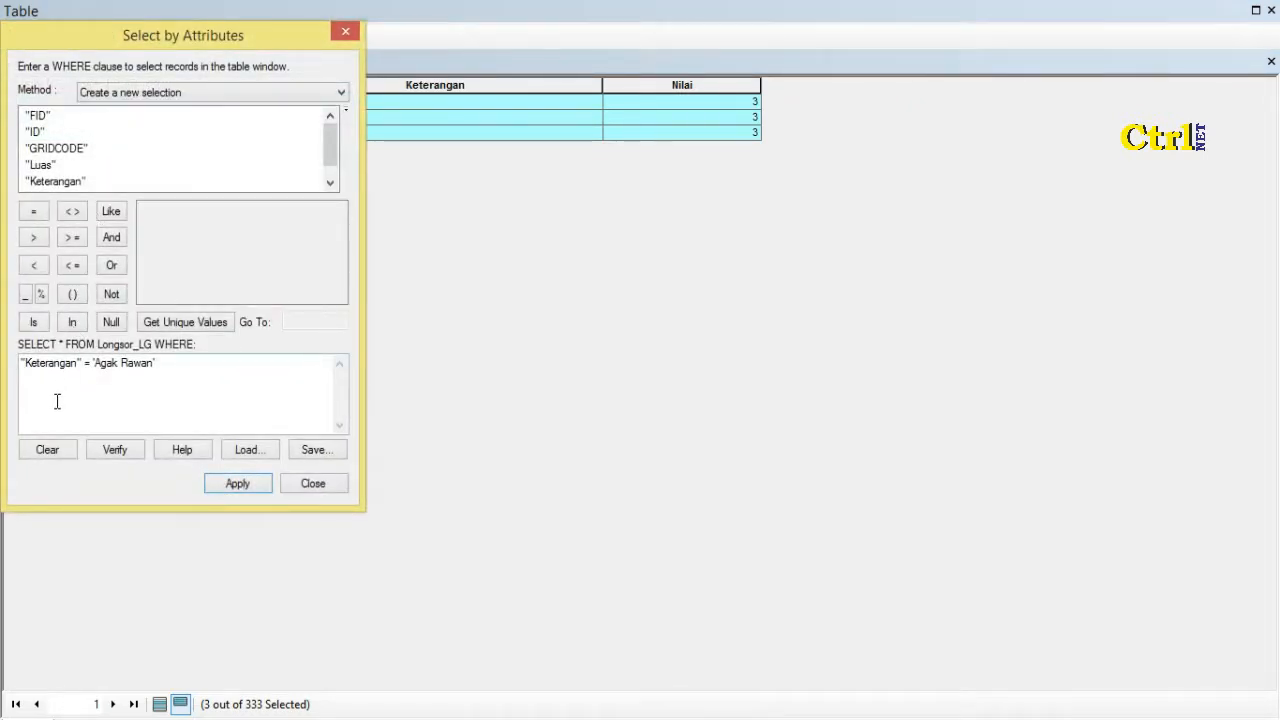
pyautogui.click(48, 450)
pyautogui.doubleClick(75, 184)
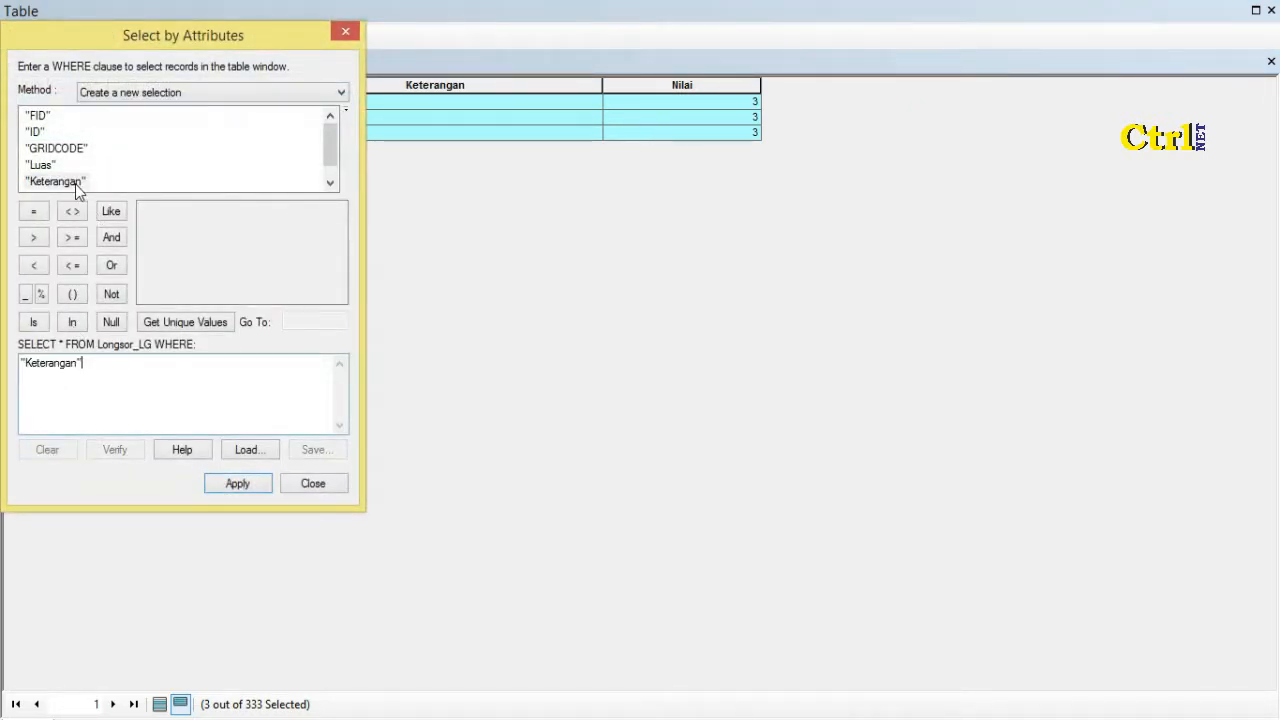
pyautogui.click(37, 212)
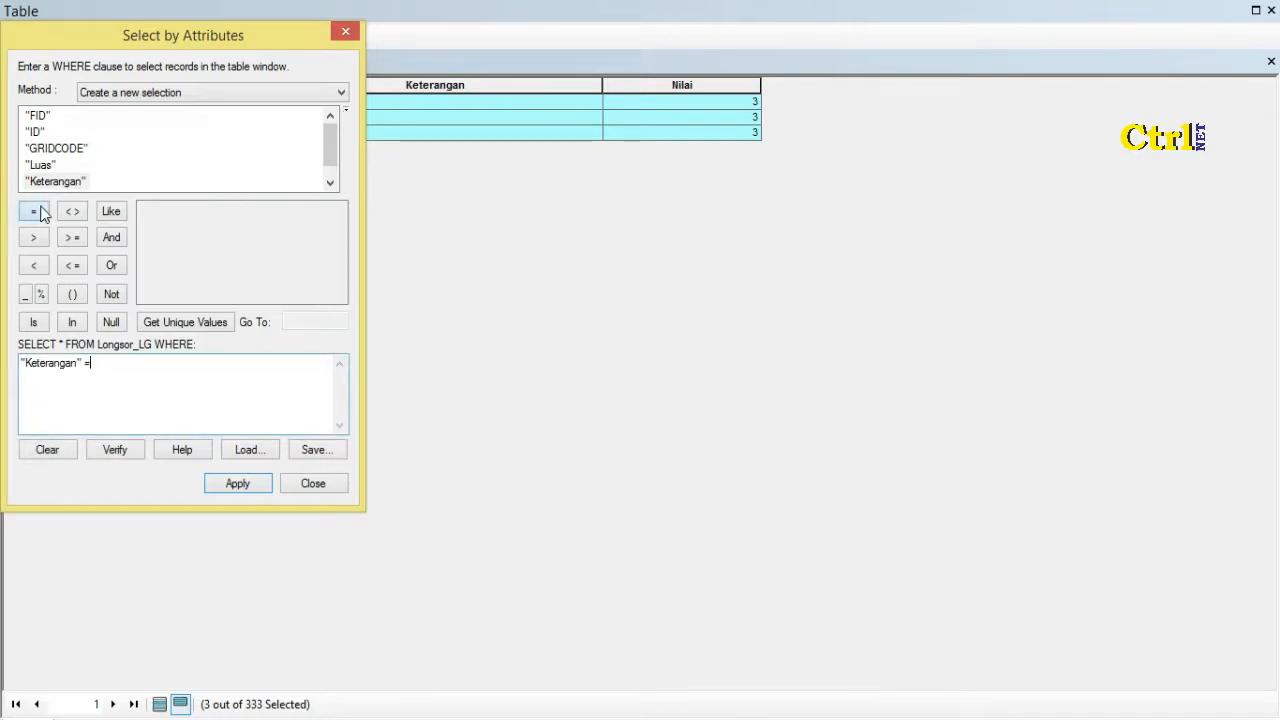
pyautogui.click(214, 323)
pyautogui.doubleClick(171, 228)
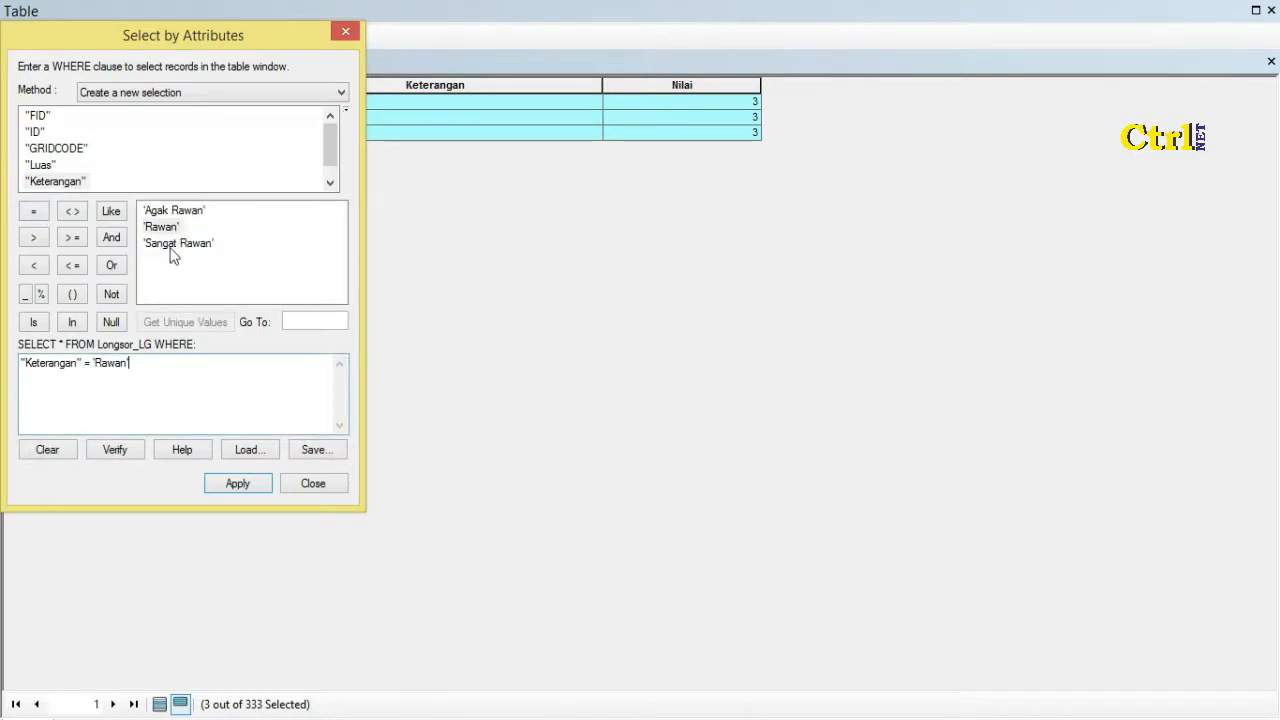
pyautogui.click(236, 483)
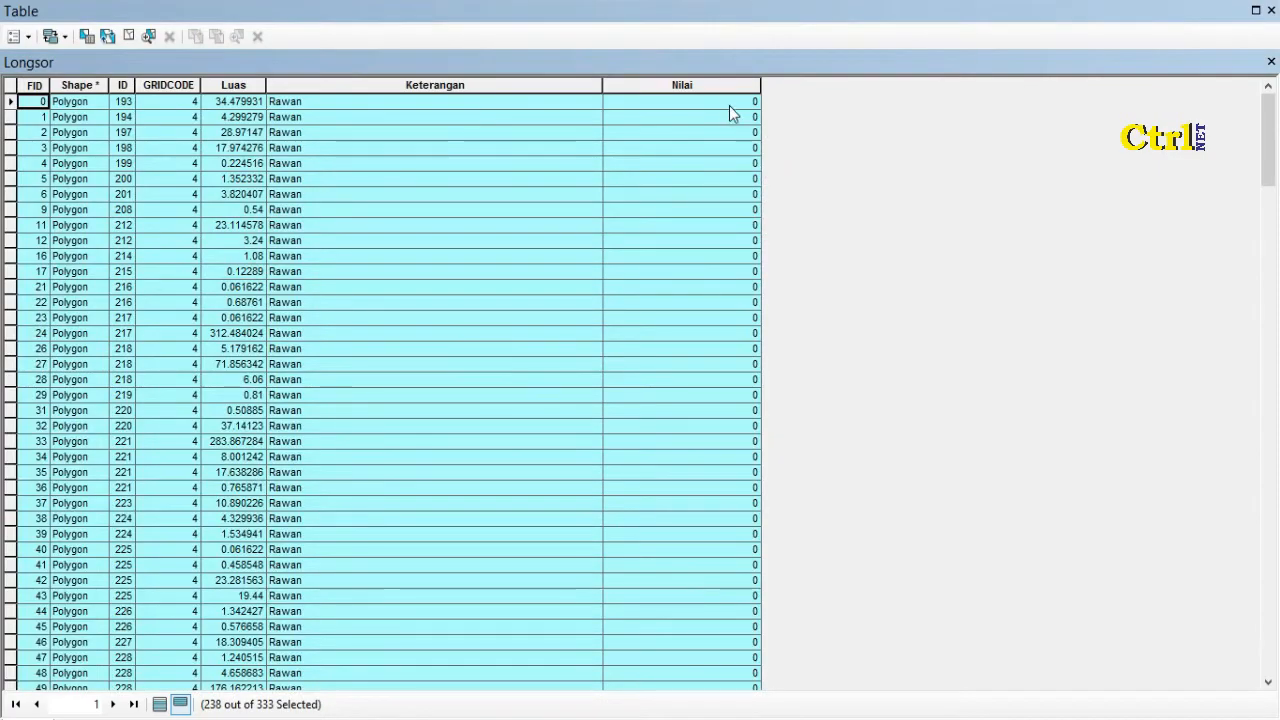
# Calculate the Nilai field as "4" for the selected Rawan records.
pyautogui.click(699, 87)
pyautogui.rightClick(692, 86)
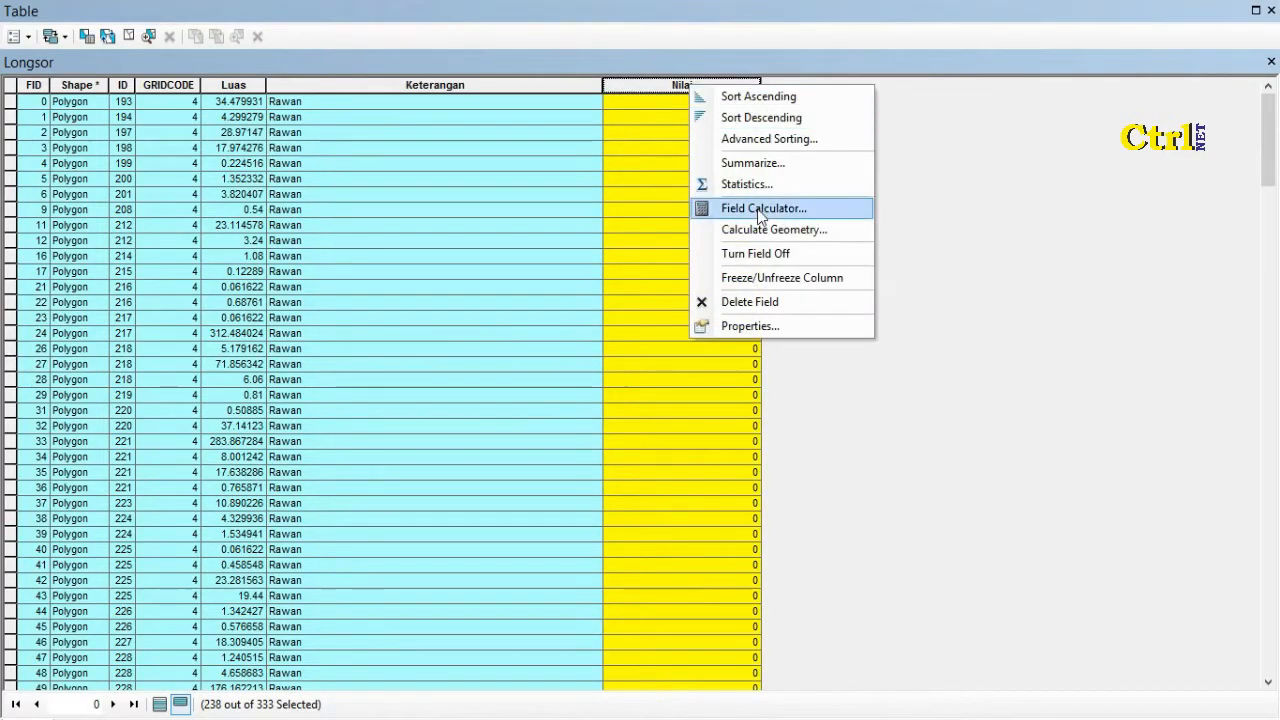
pyautogui.click(800, 208)
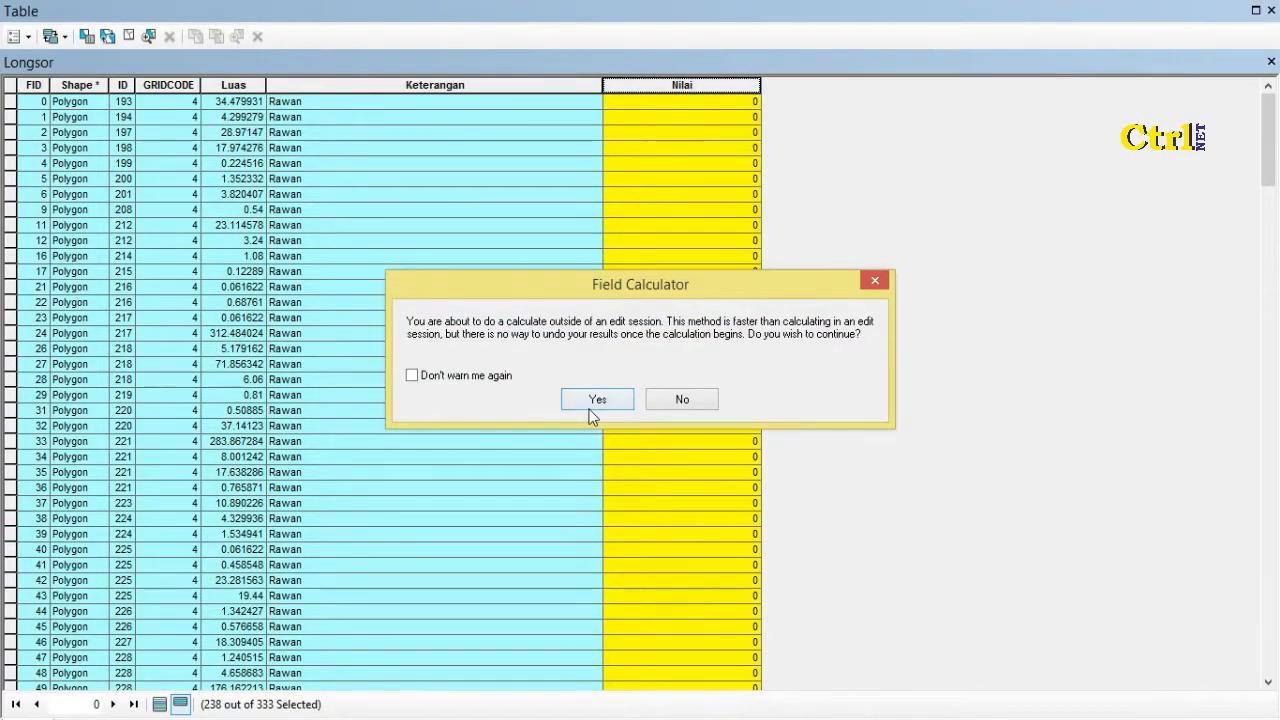
pyautogui.click(589, 405)
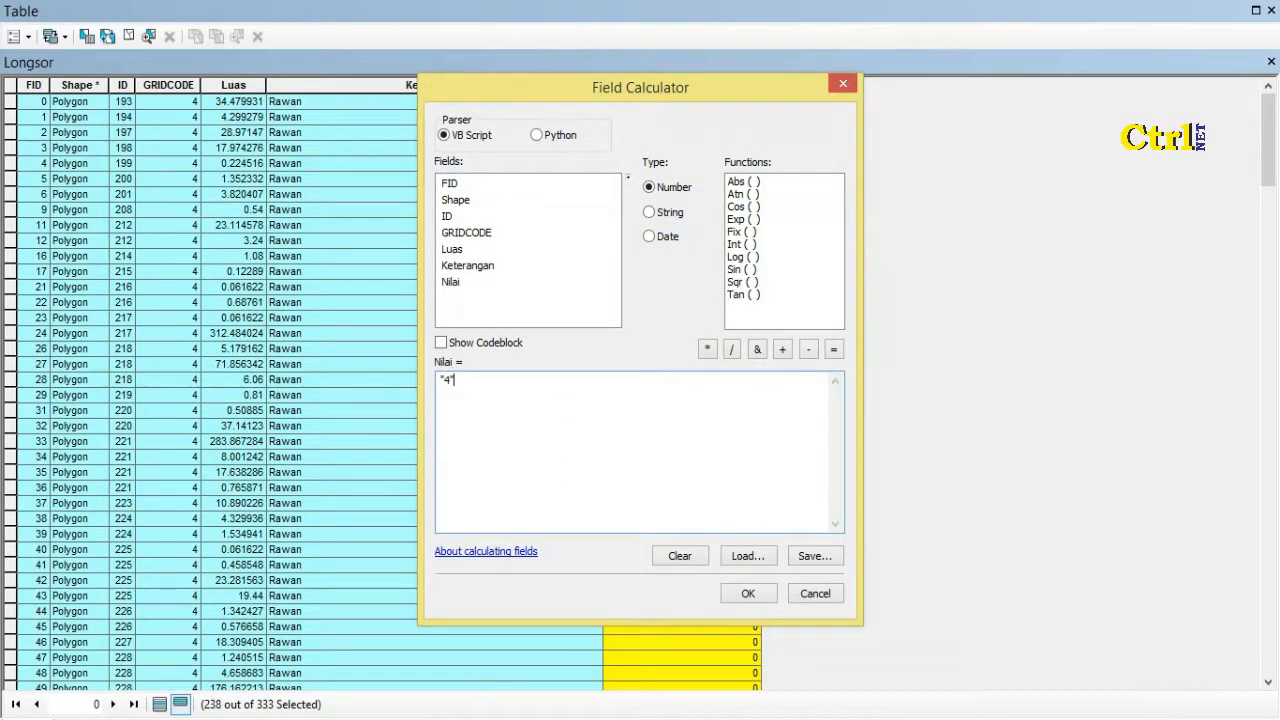
pyautogui.click(735, 595)
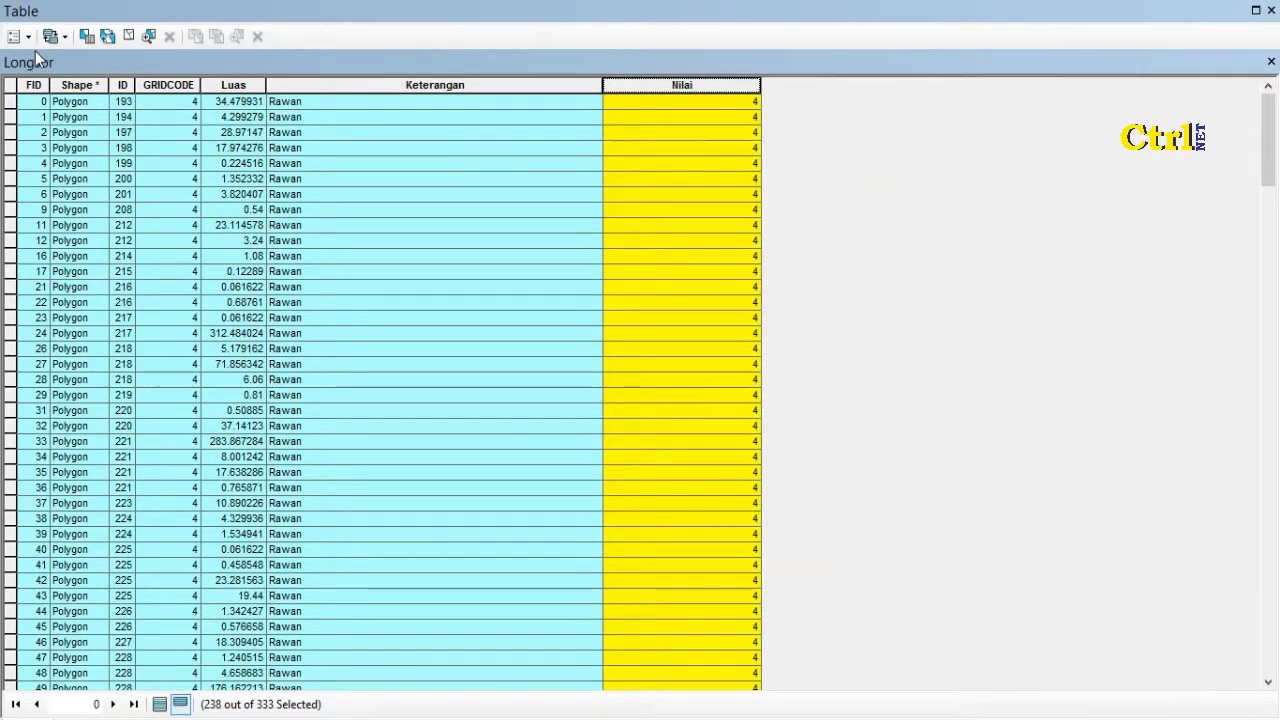
# Replace the selection query and select the Longsor records where "Keterangan" = 'Sangat Rawan'.
pyautogui.click(86, 37)
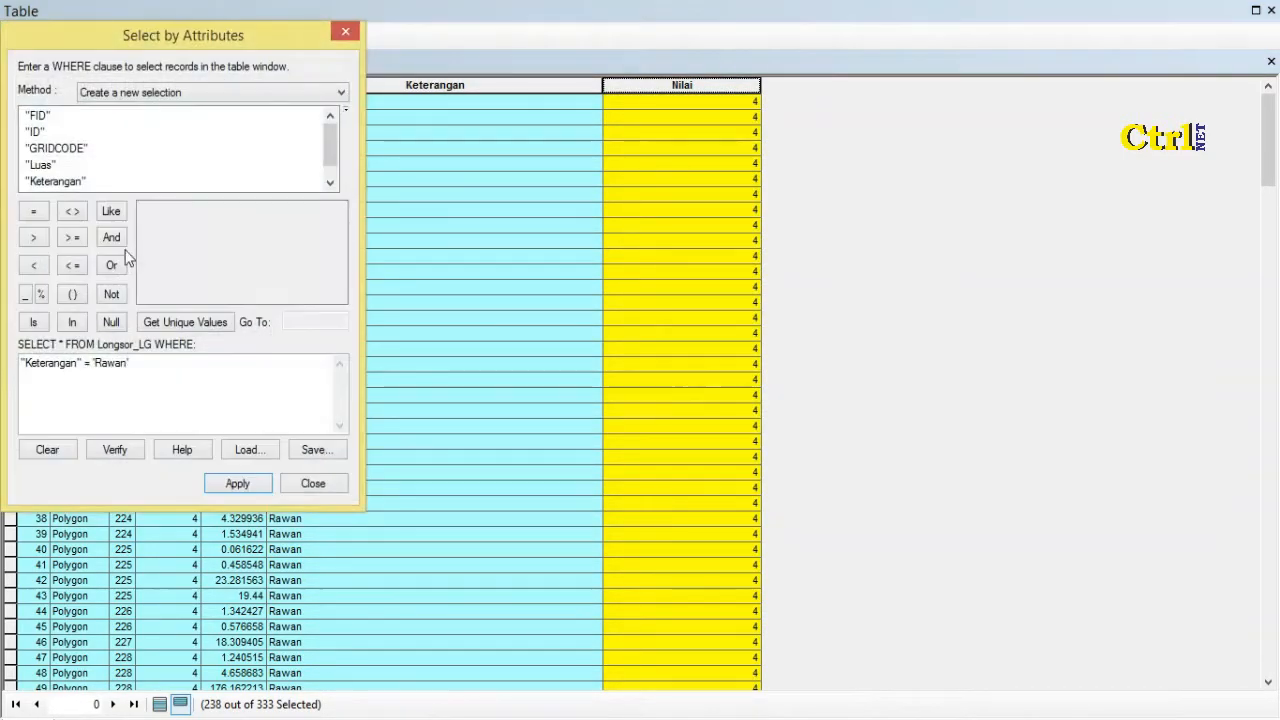
pyautogui.doubleClick(76, 184)
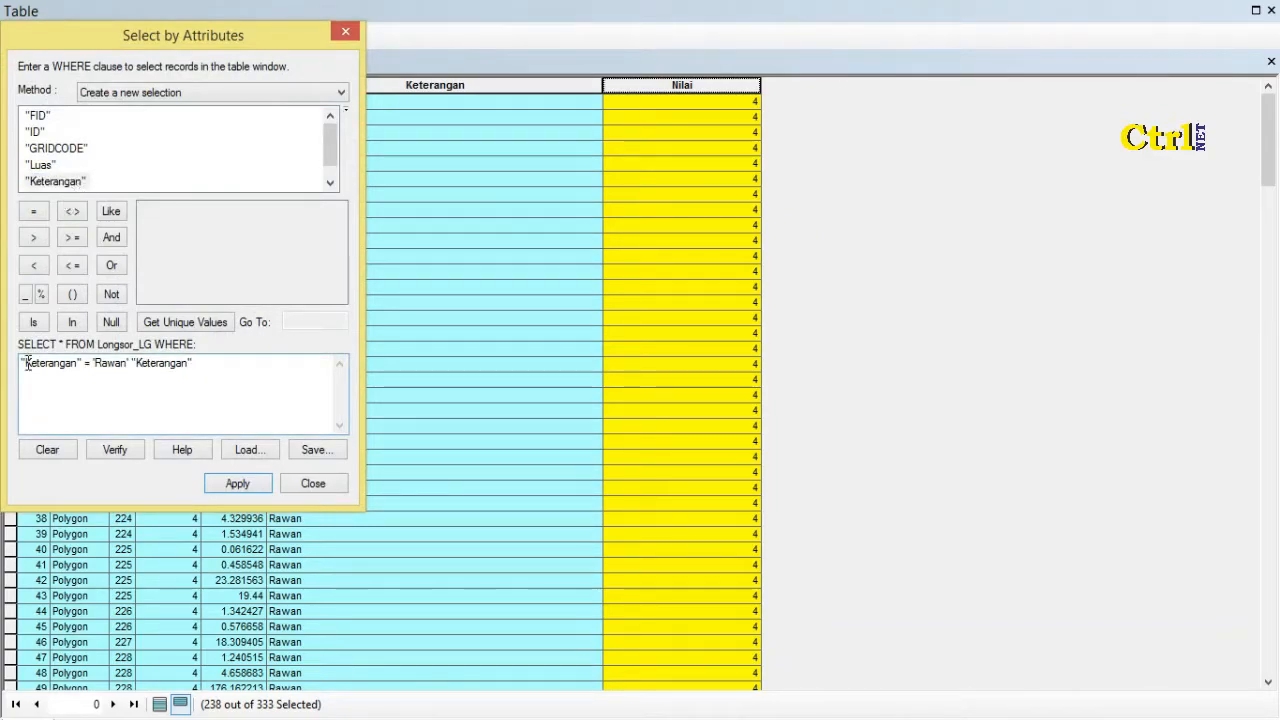
pyautogui.click(47, 450)
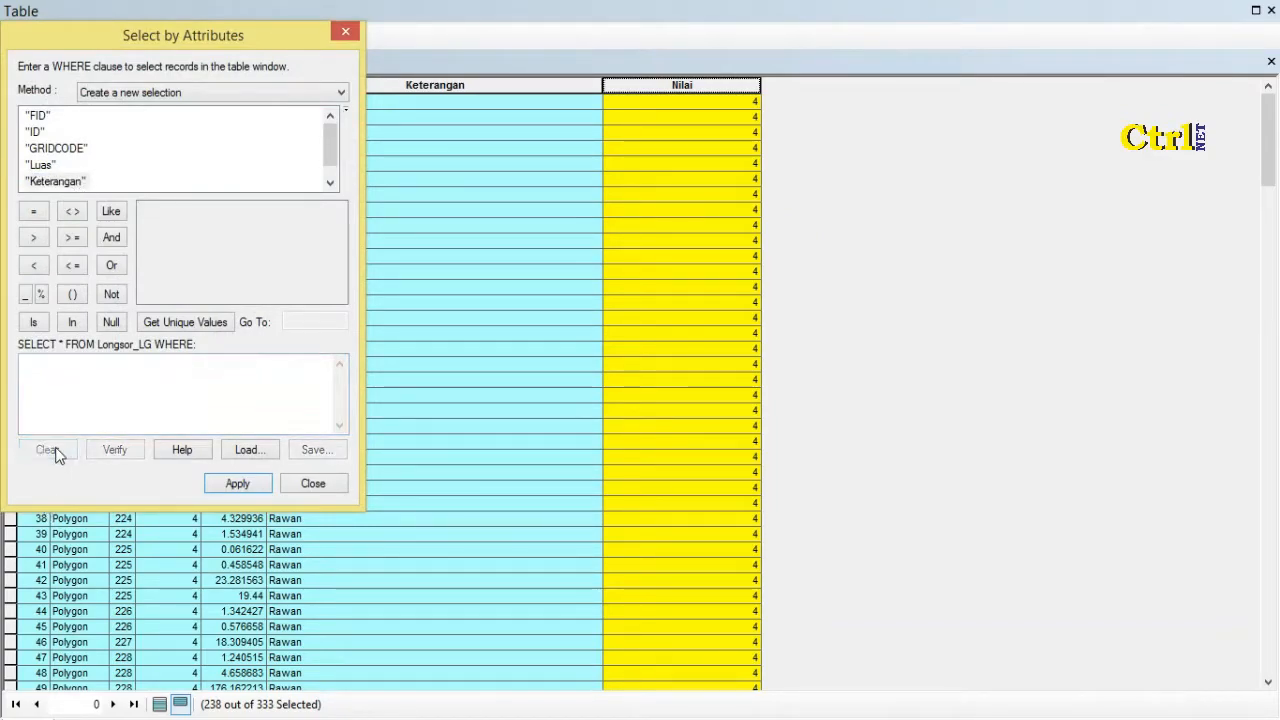
pyautogui.doubleClick(84, 182)
pyautogui.click(33, 211)
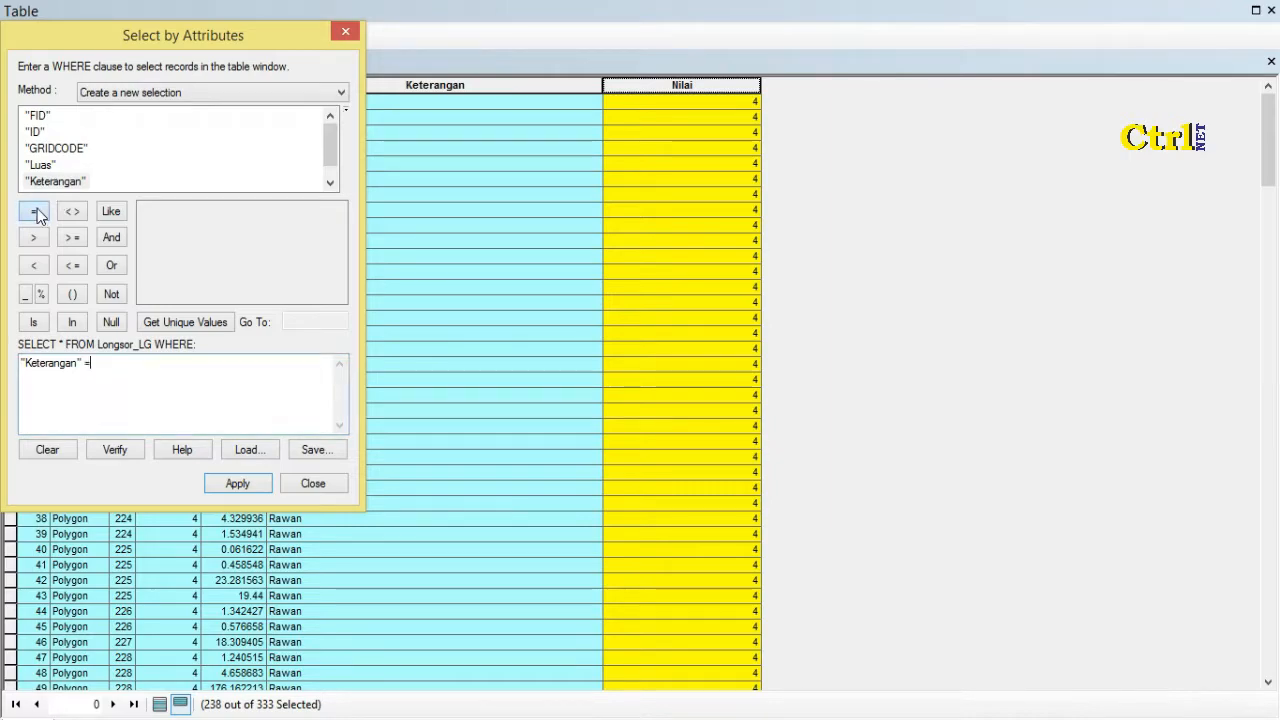
pyautogui.click(155, 324)
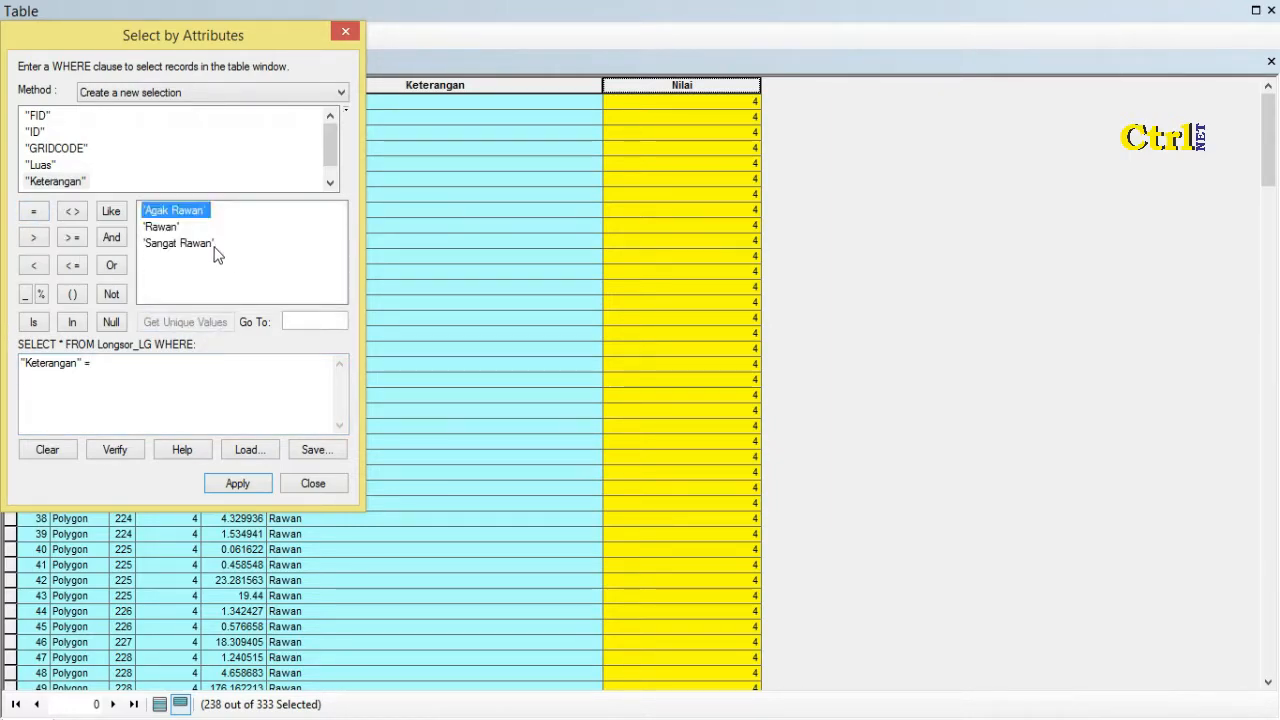
pyautogui.doubleClick(178, 244)
pyautogui.click(237, 483)
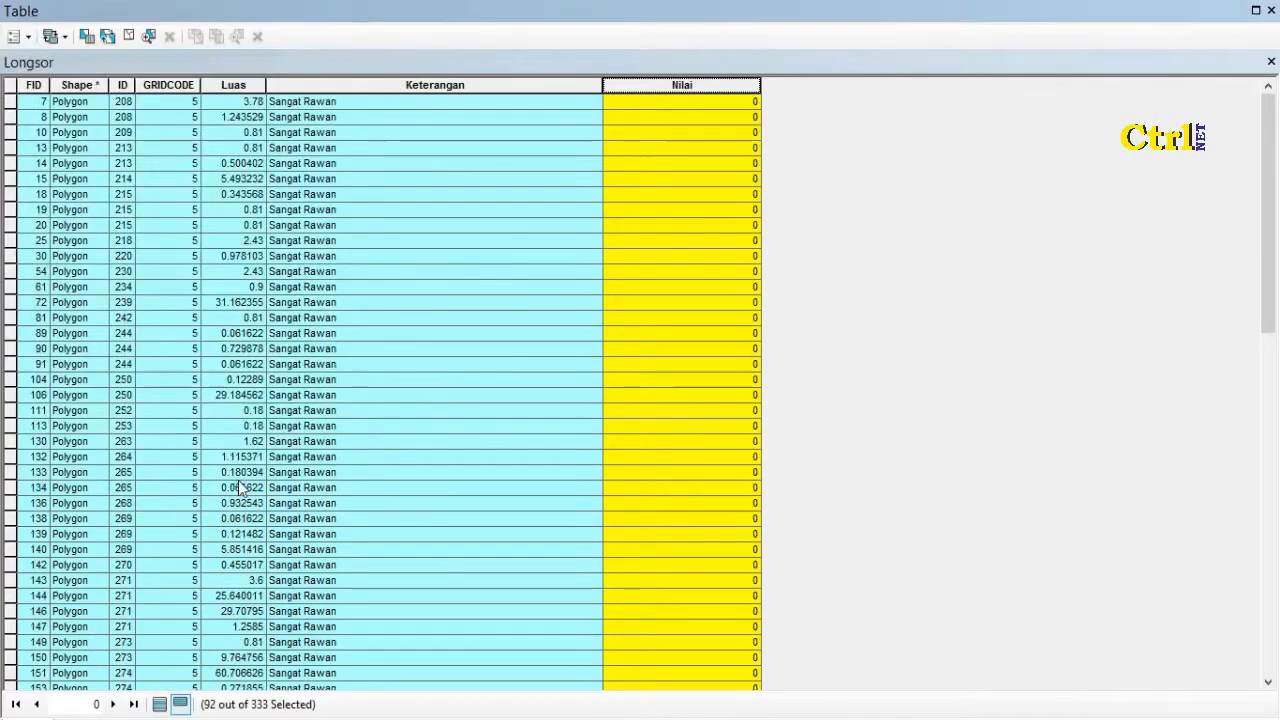
# Calculate the Nilai field as "5" for the selected Sangat Rawan records.
pyautogui.rightClick(709, 88)
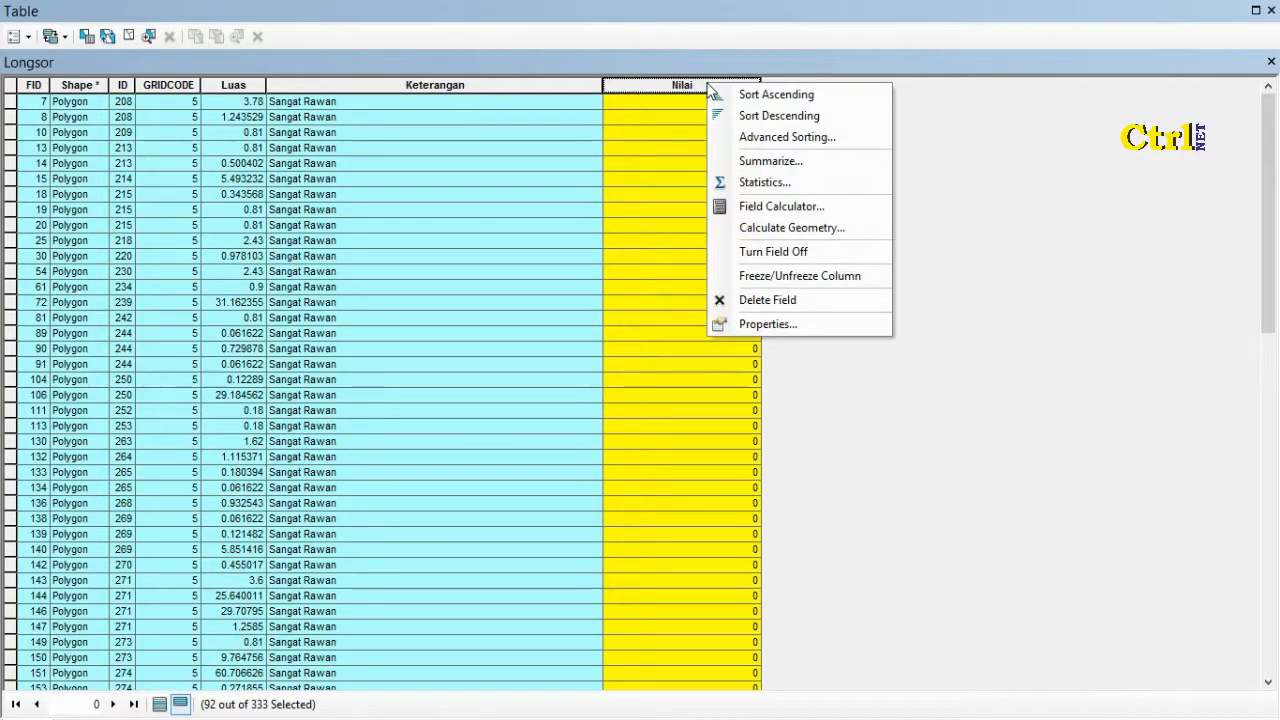
pyautogui.click(794, 204)
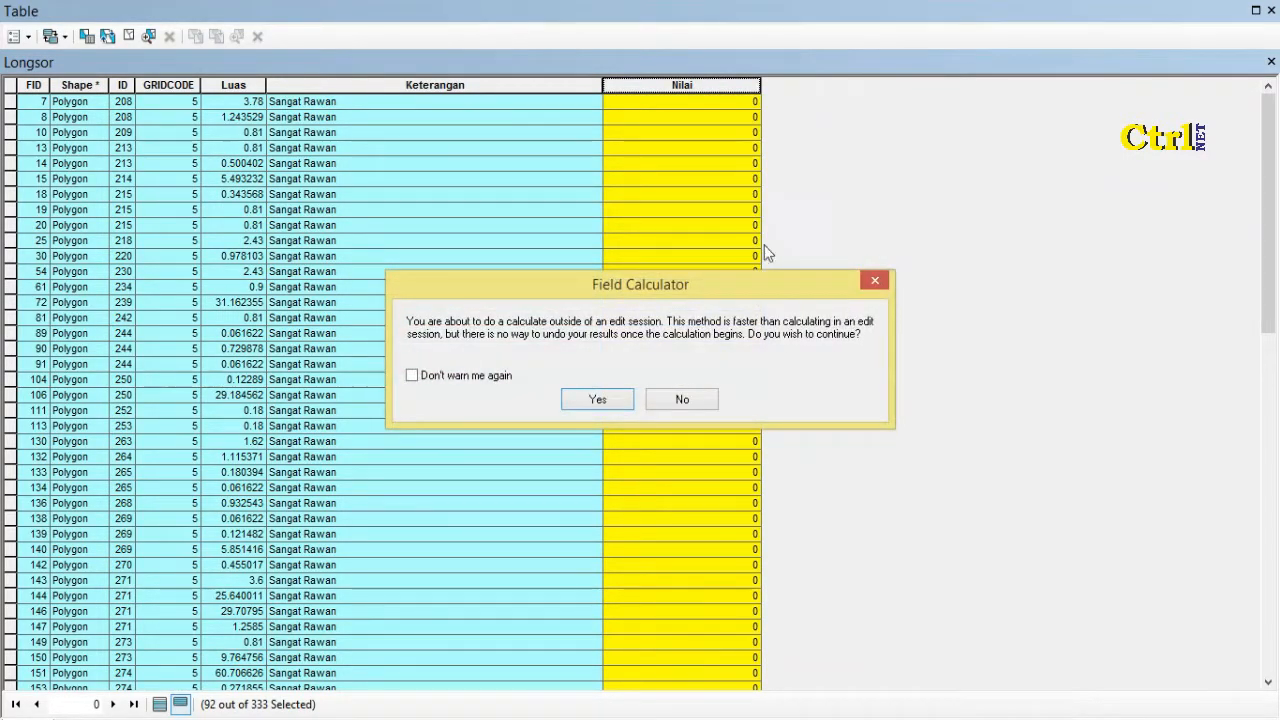
pyautogui.click(597, 399)
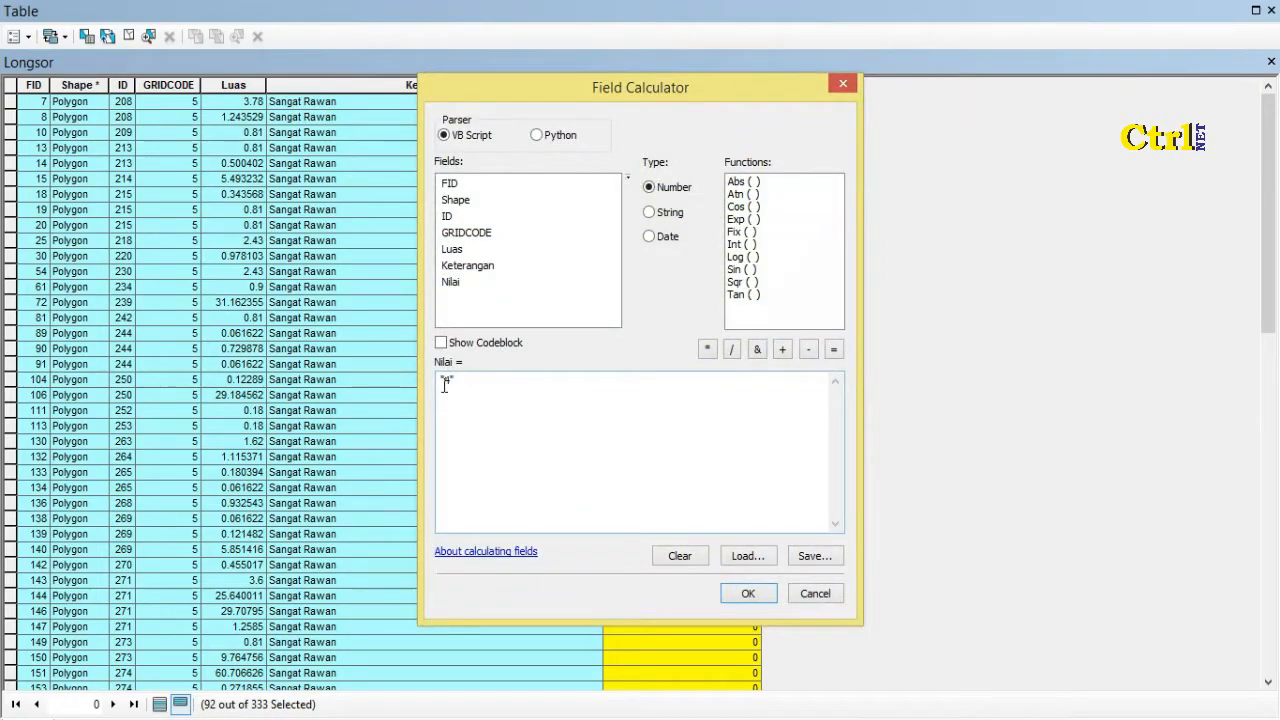
pyautogui.write('4')
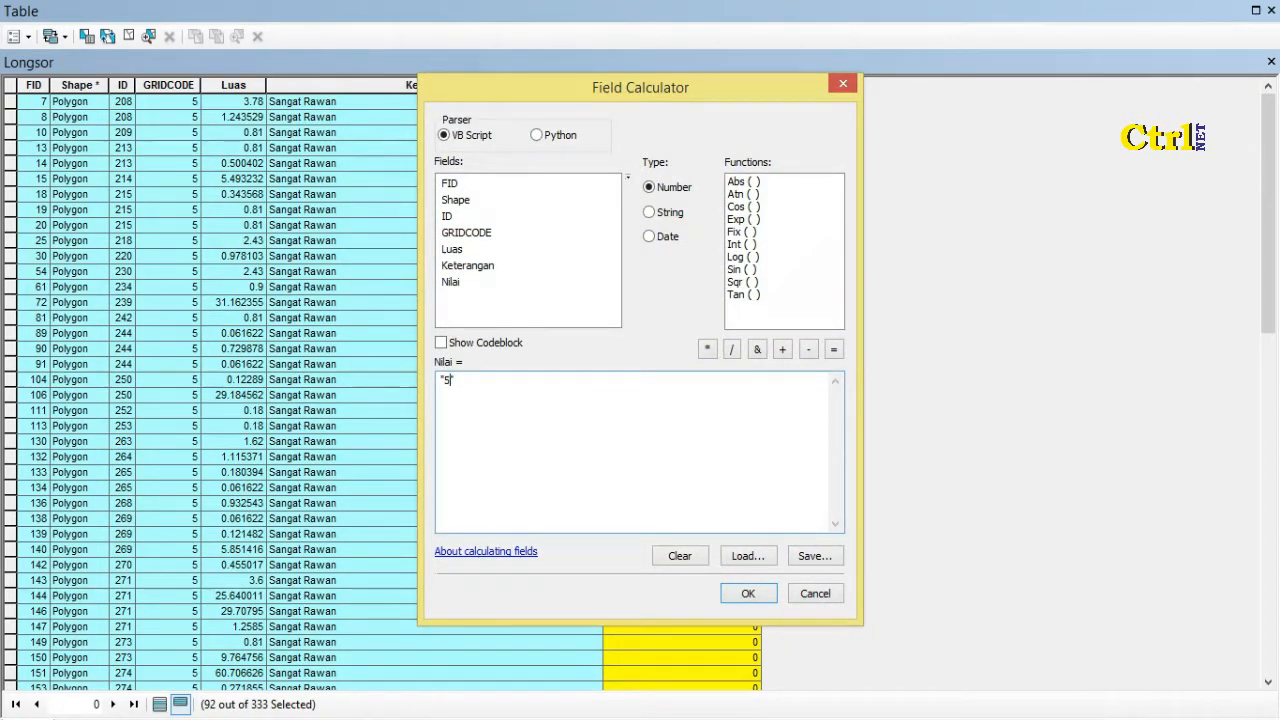
pyautogui.click(749, 592)
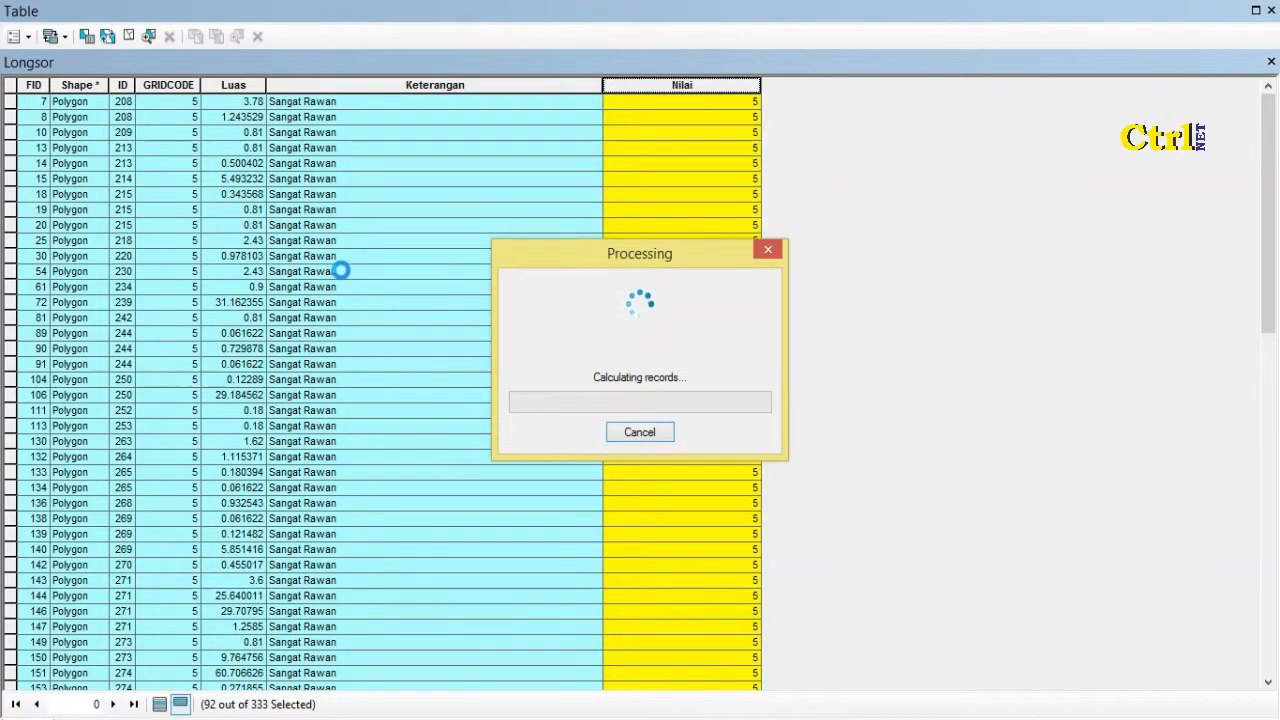
# Show all Longsor records with the selection cleared and close the attribute table.
pyautogui.click(162, 704)
pyautogui.click(8, 85)
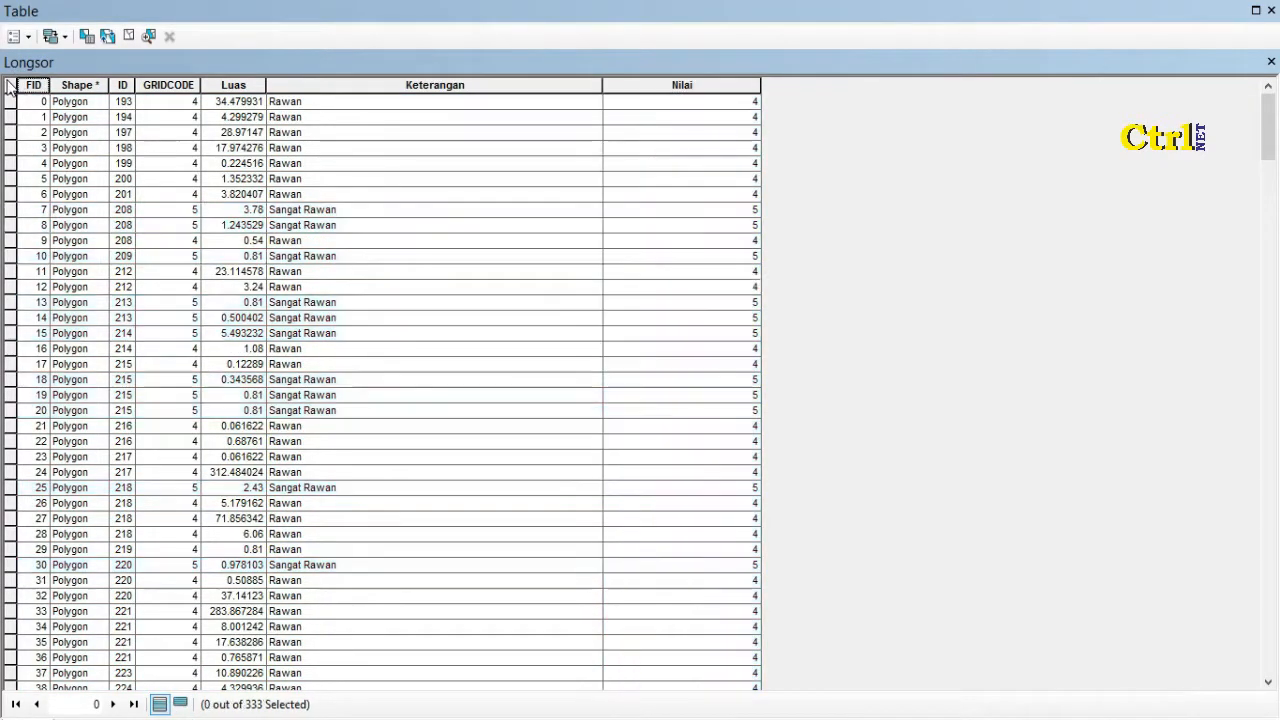
pyautogui.click(1271, 62)
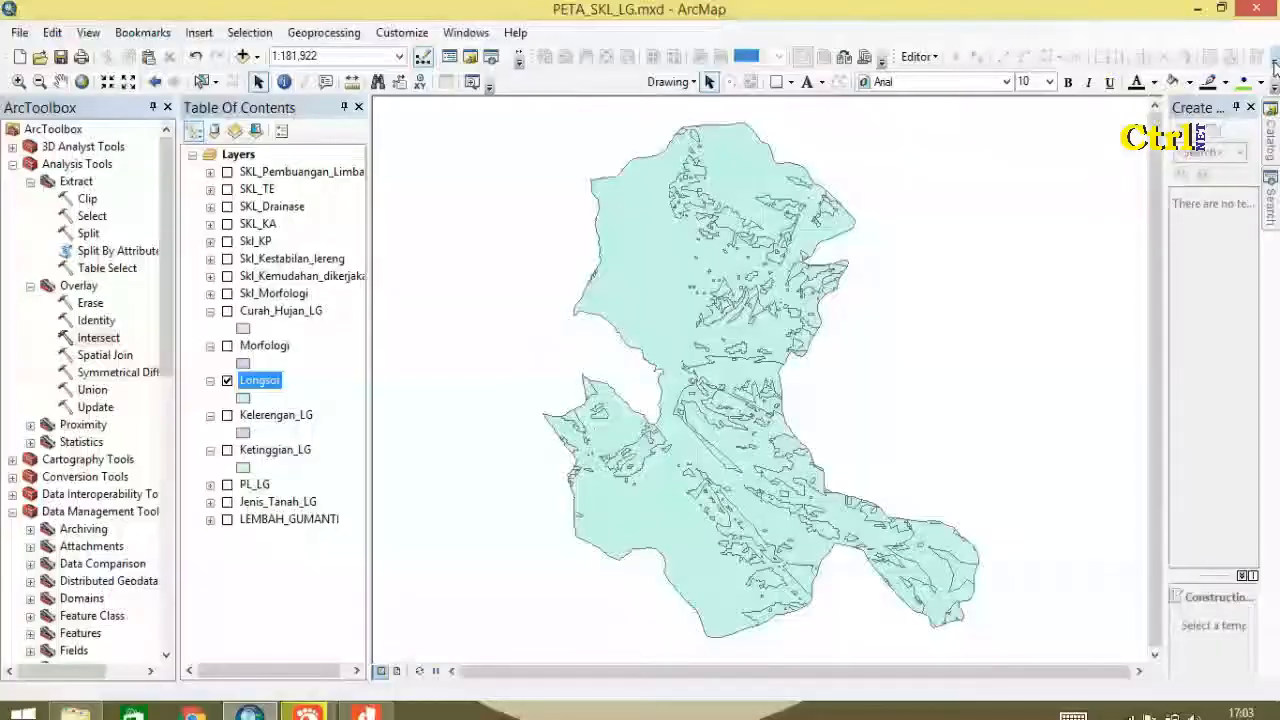
# Open the attribute table of the Kelerengan_LG layer.
pyautogui.click(307, 420)
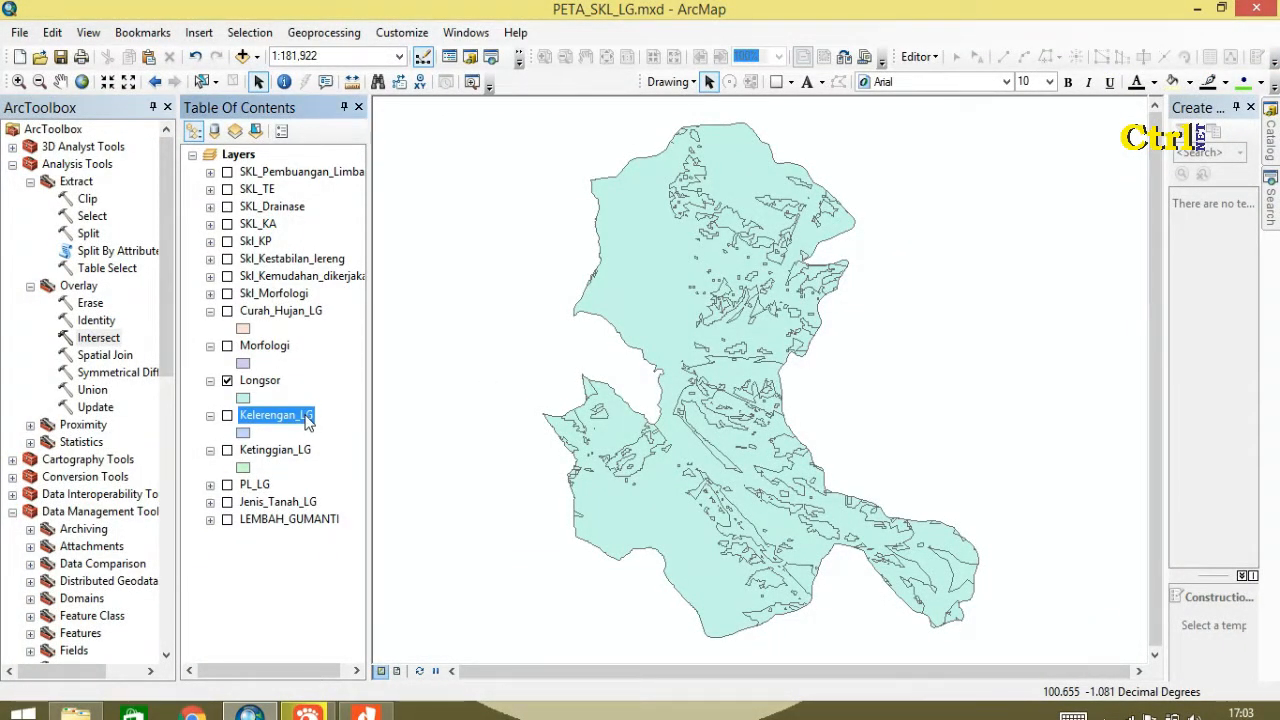
pyautogui.rightClick(307, 420)
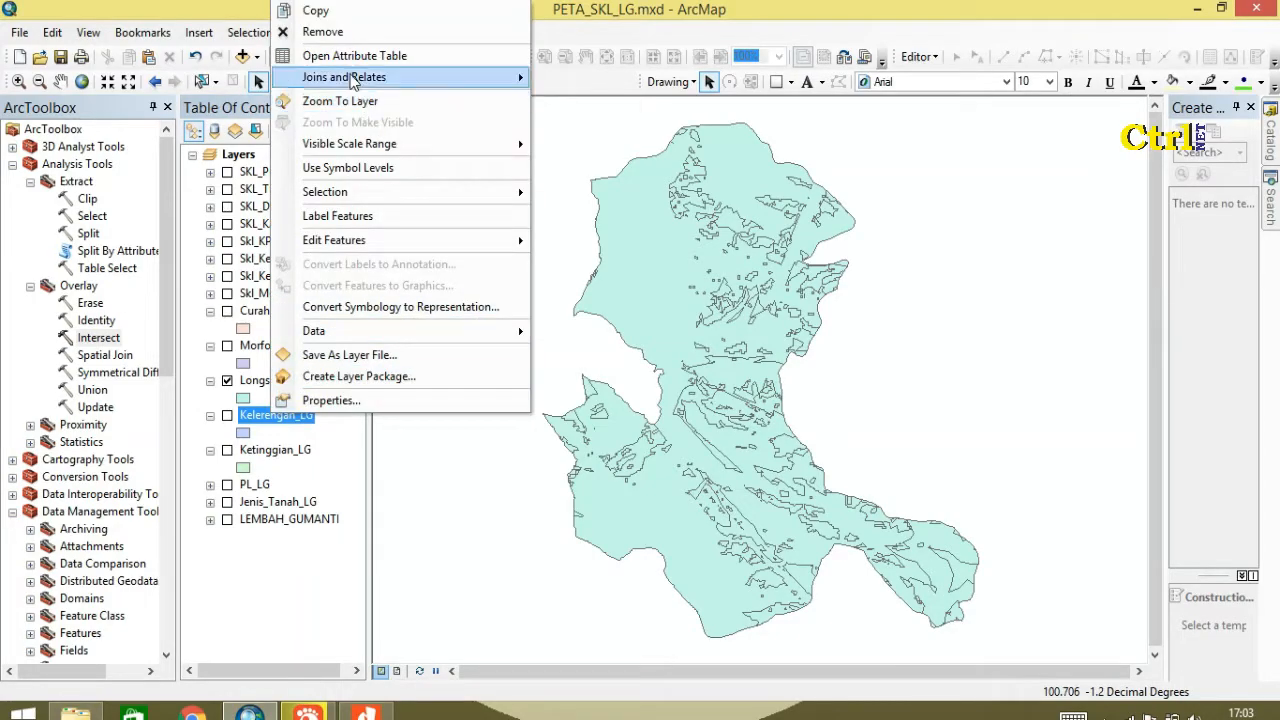
pyautogui.click(340, 52)
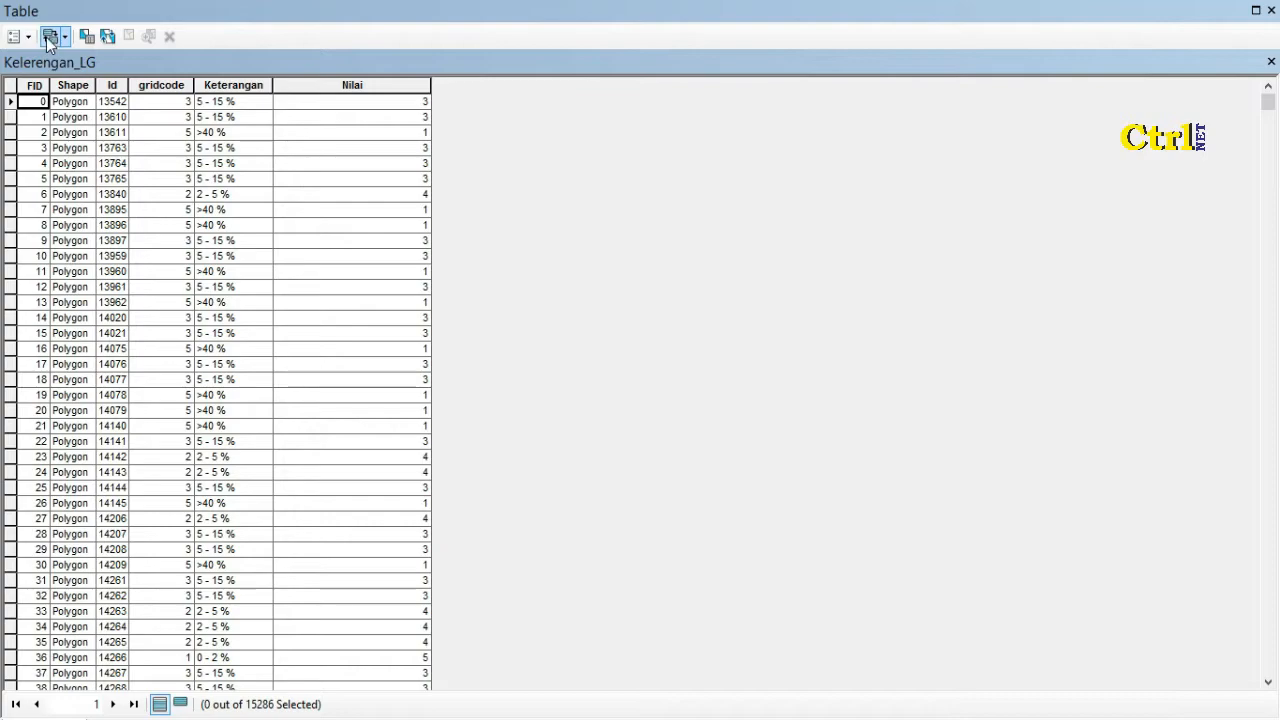
# Select the Kelerengan_LG records where "Keterangan" = '>40 %' and show only the selected records.
pyautogui.click(91, 40)
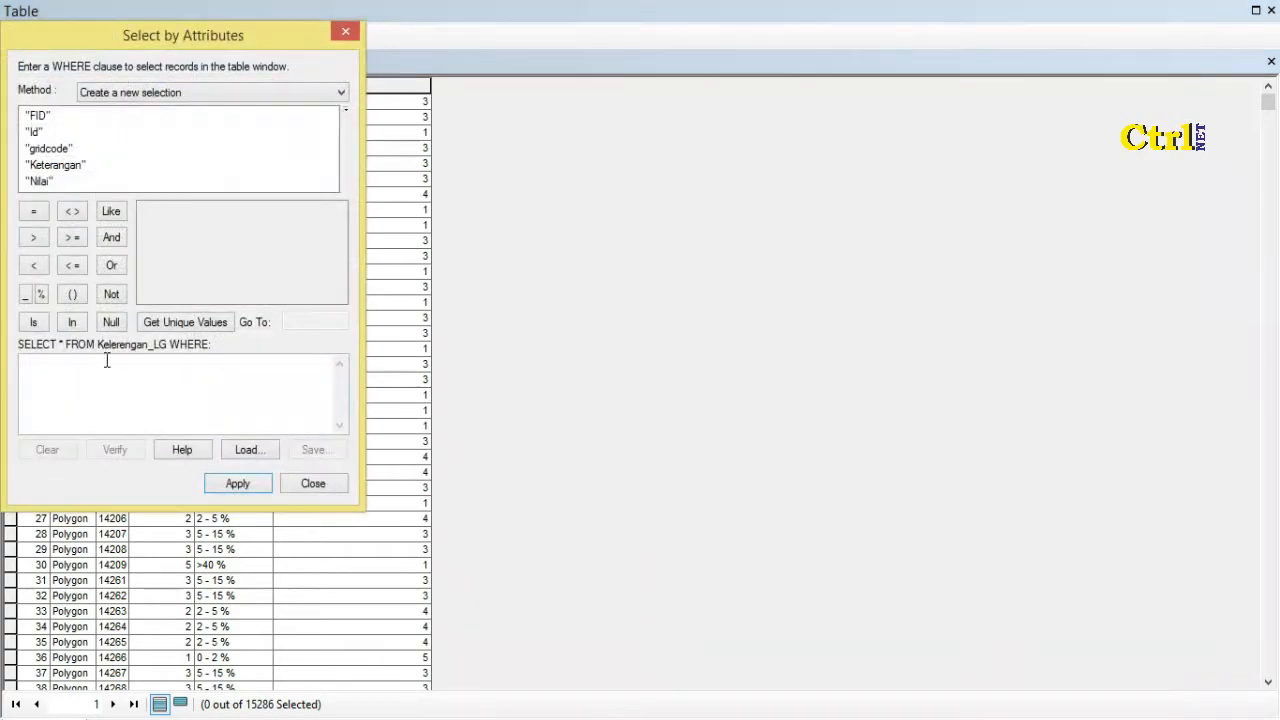
pyautogui.moveTo(138, 40); pyautogui.dragTo(639, 106)
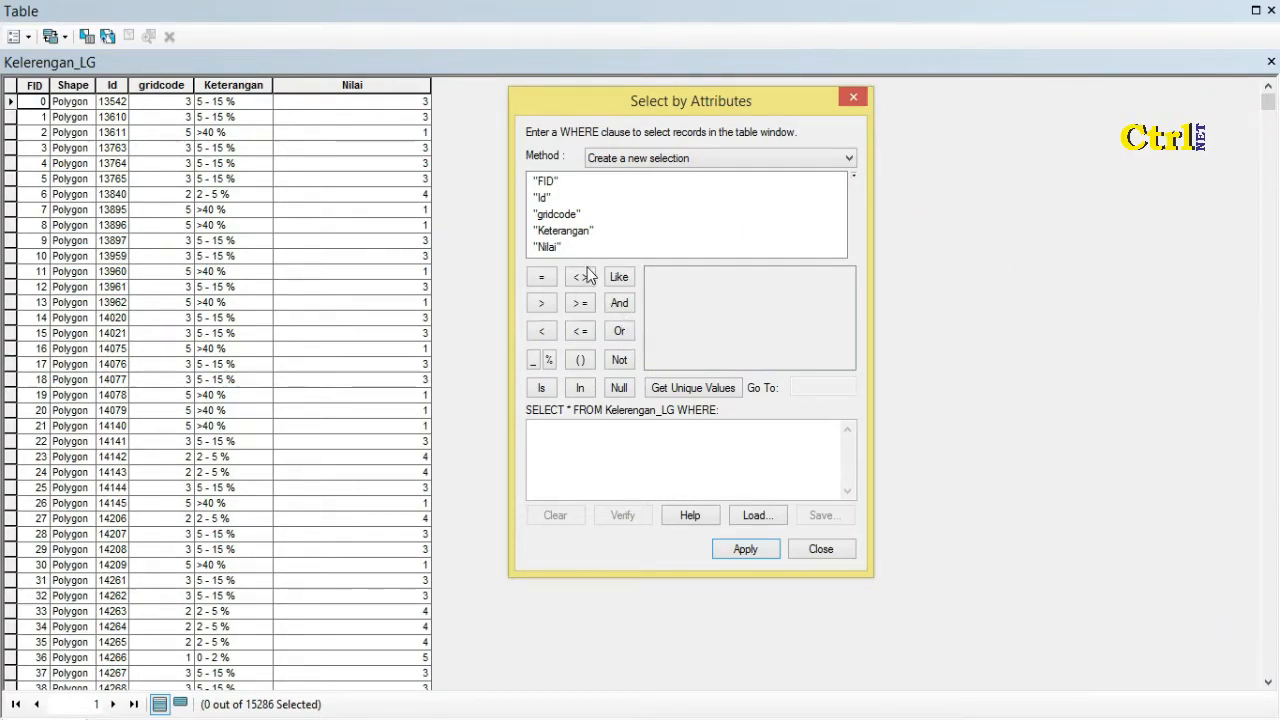
pyautogui.doubleClick(563, 231)
pyautogui.click(541, 278)
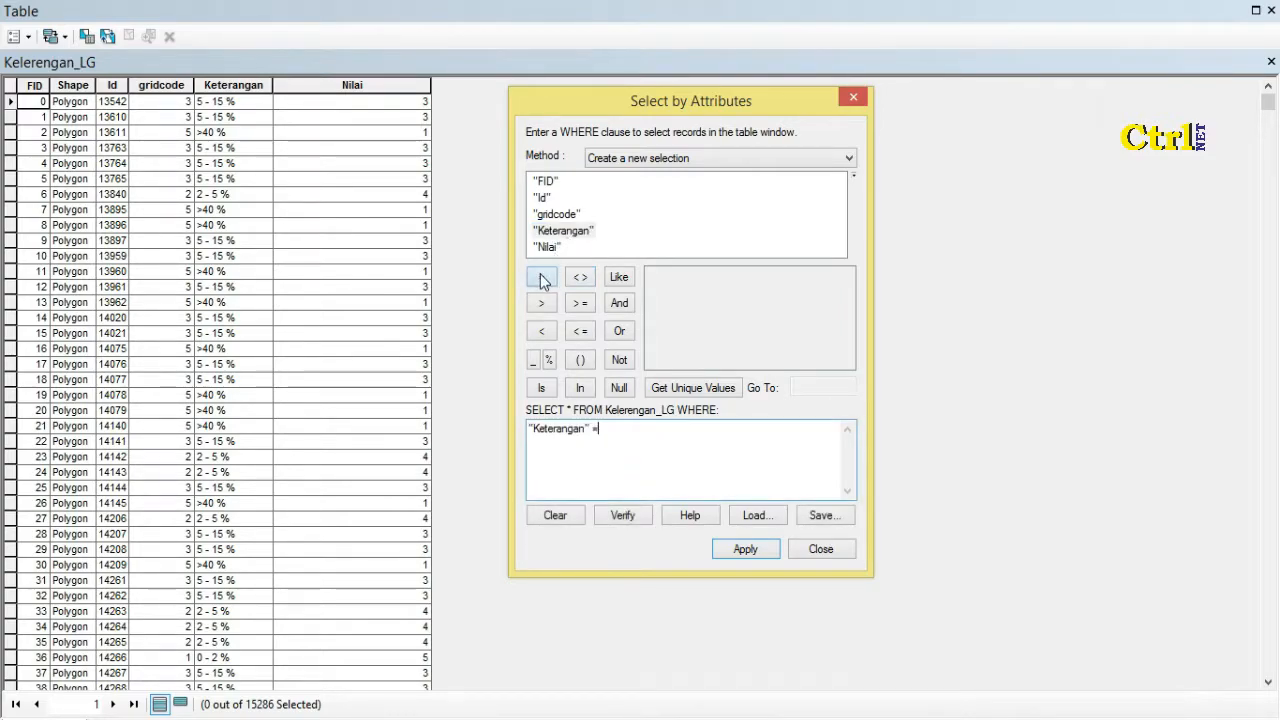
pyautogui.click(665, 392)
pyautogui.doubleClick(677, 280)
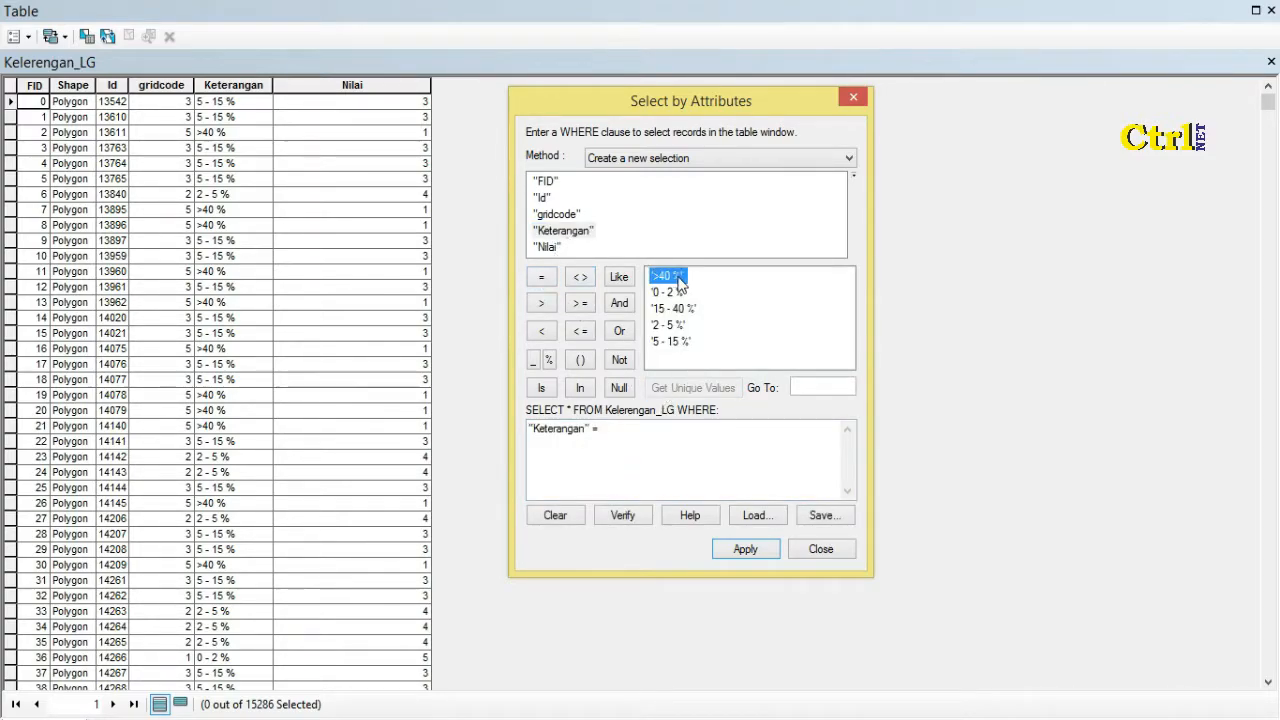
pyautogui.click(745, 549)
pyautogui.click(180, 704)
# Calculate the Nilai field as "5" for the selected >40 % slope records.
pyautogui.click(364, 86)
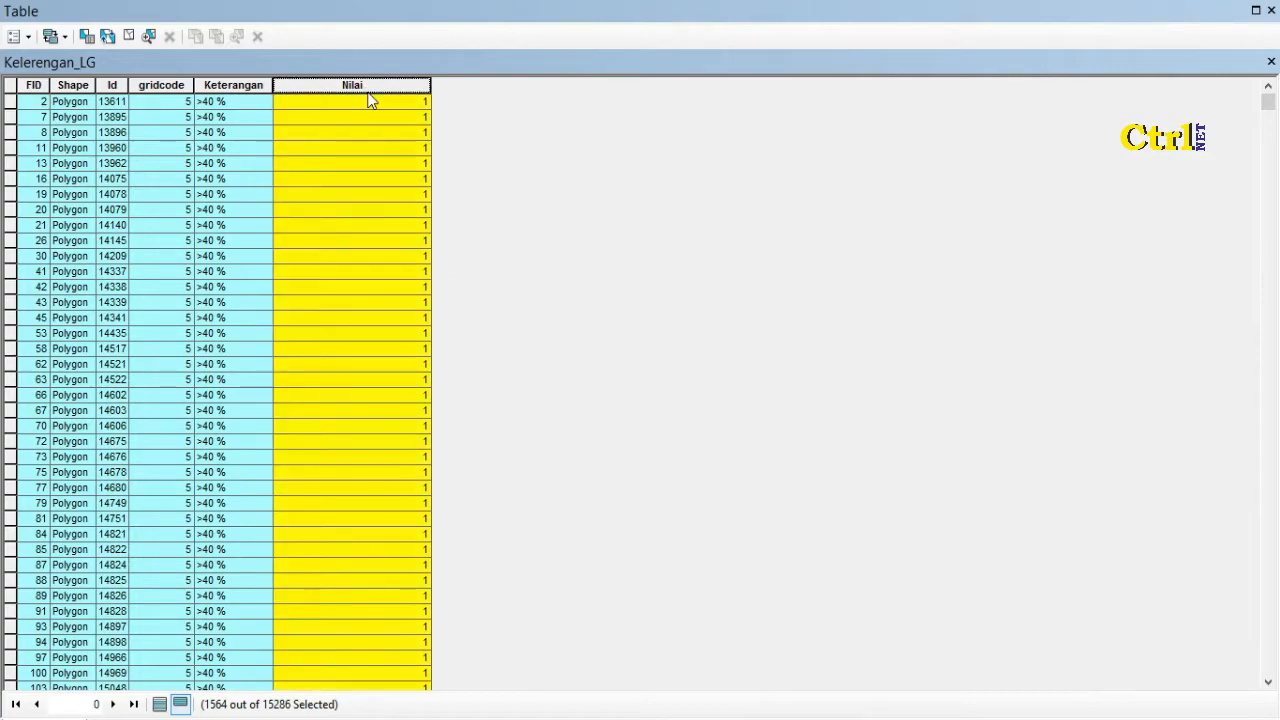
pyautogui.rightClick(368, 96)
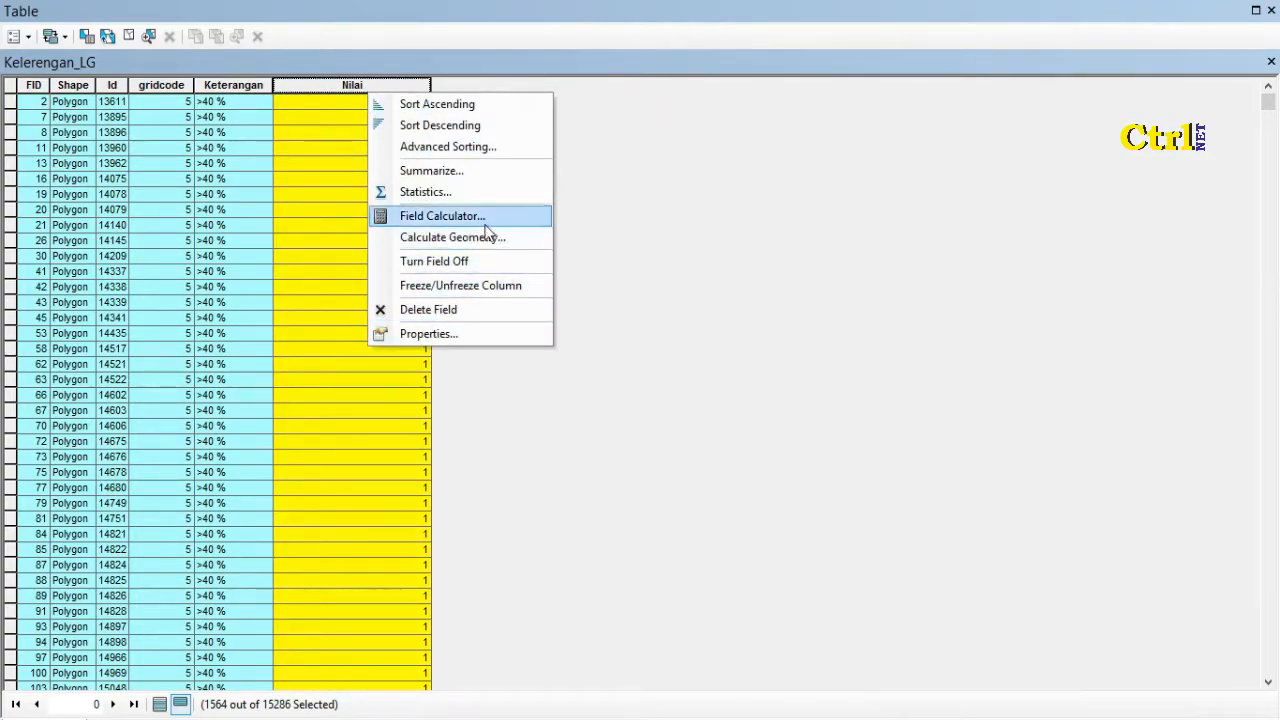
pyautogui.click(440, 216)
pyautogui.click(597, 399)
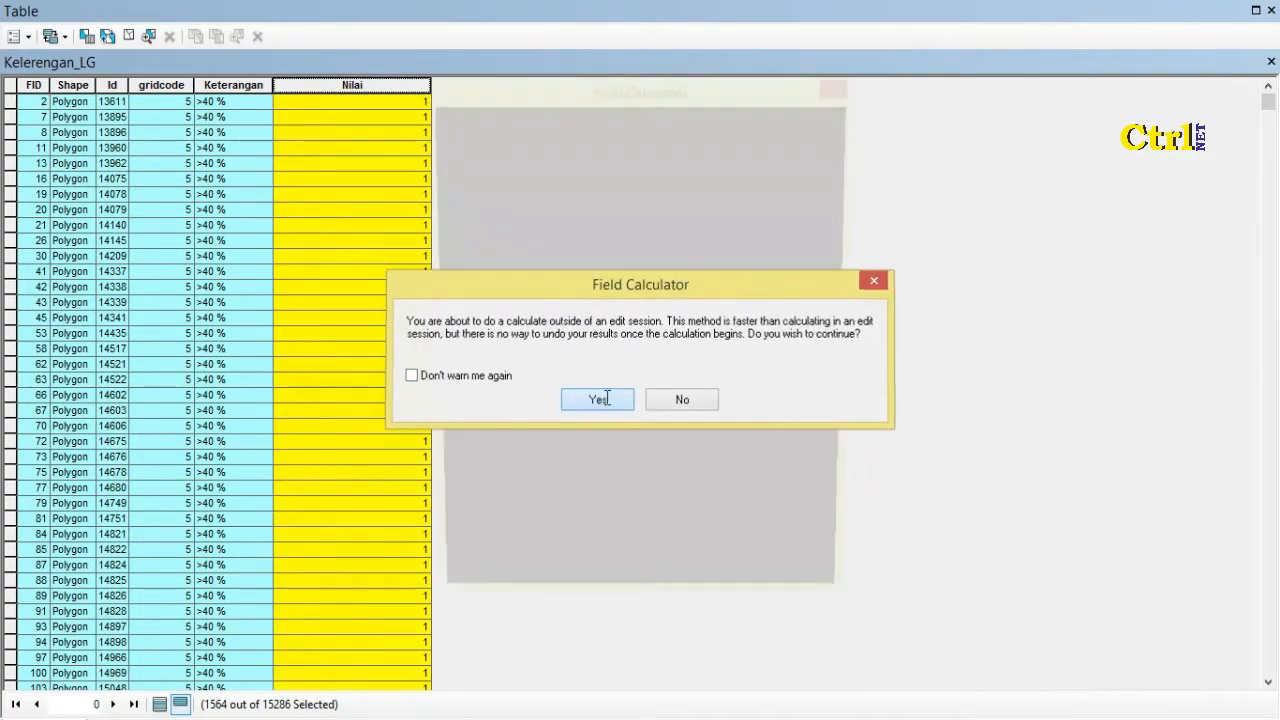
pyautogui.write('"5"')
pyautogui.click(740, 593)
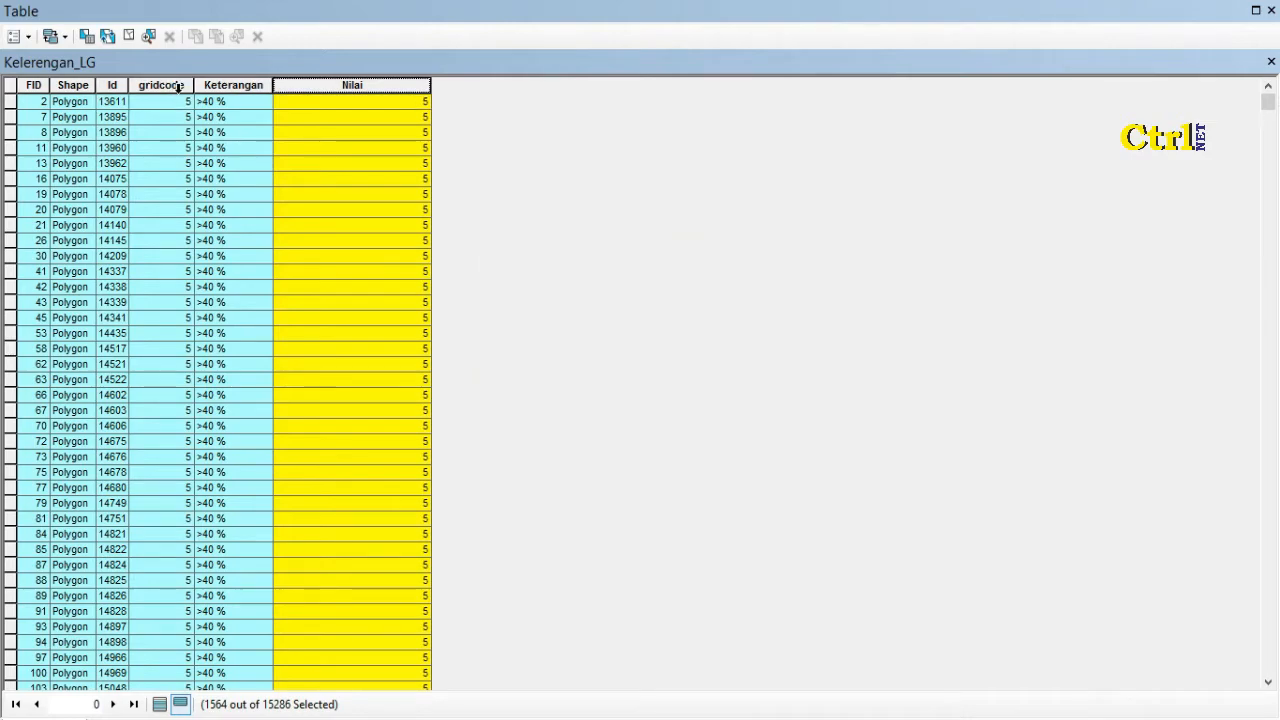
# Replace the selection query and select the Kelerengan_LG records where "Keterangan" = '0 - 2 %'.
pyautogui.click(95, 41)
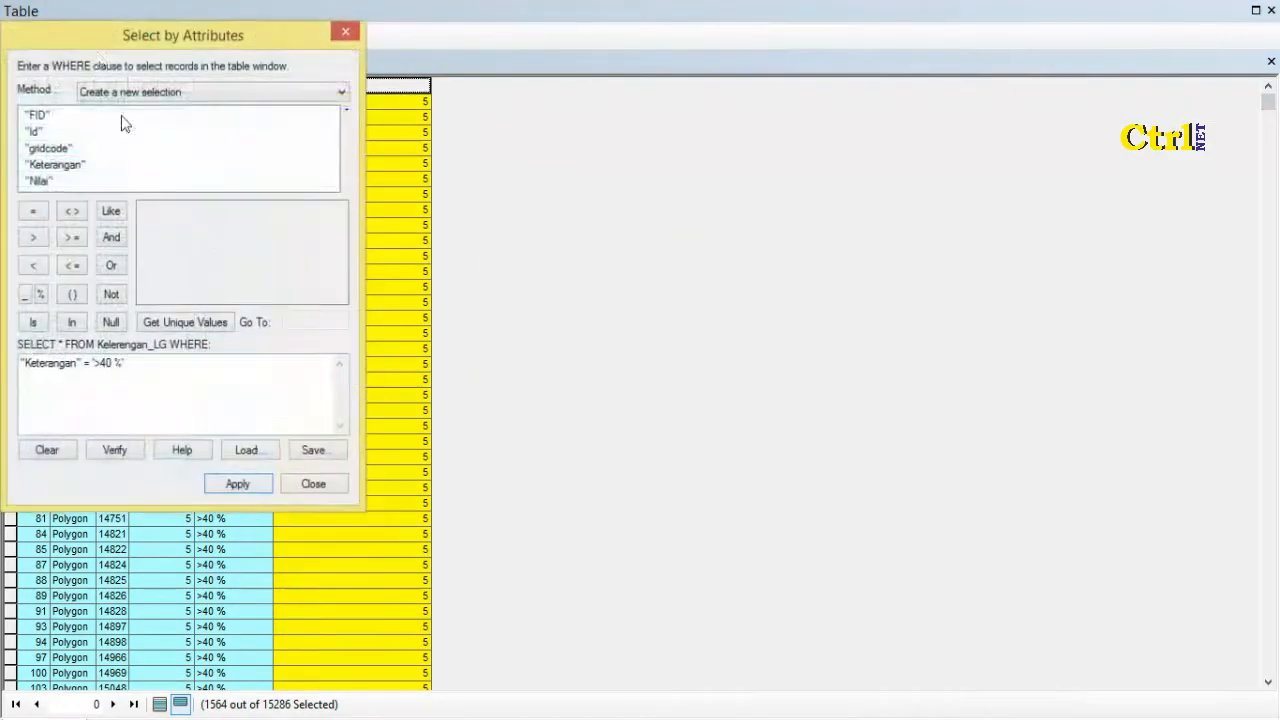
pyautogui.click(60, 445)
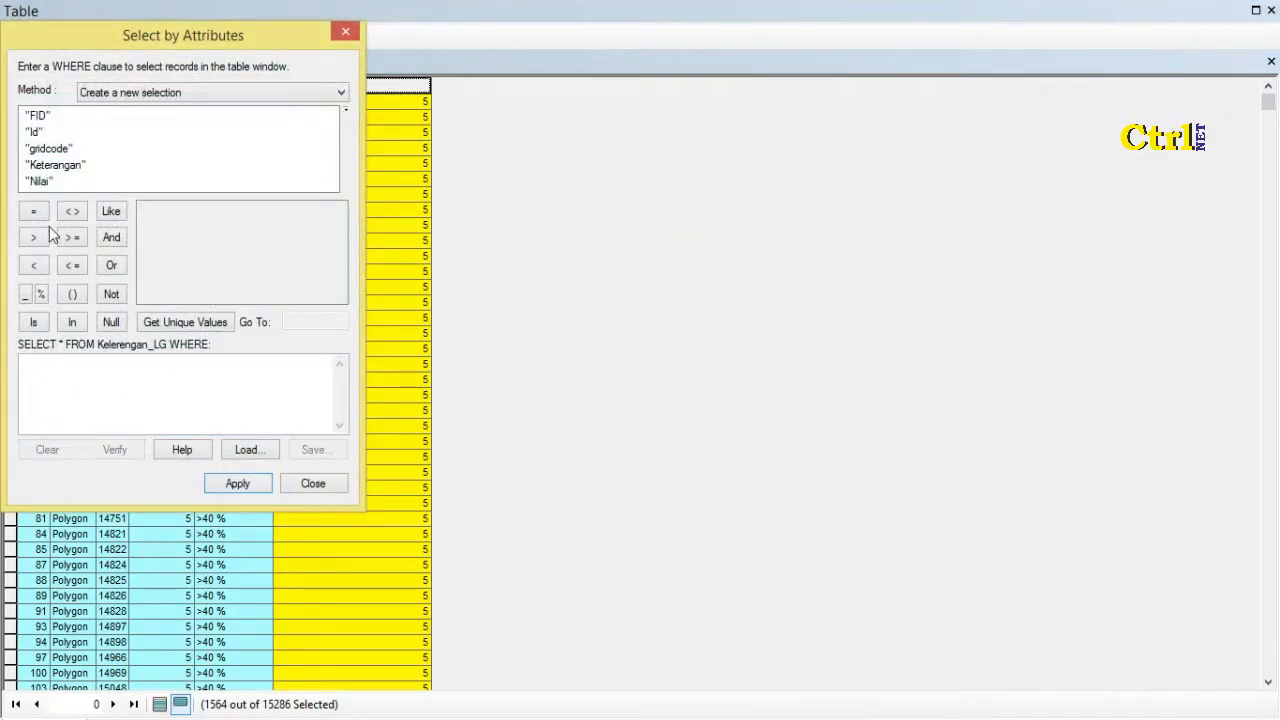
pyautogui.click(78, 168)
pyautogui.doubleClick(78, 168)
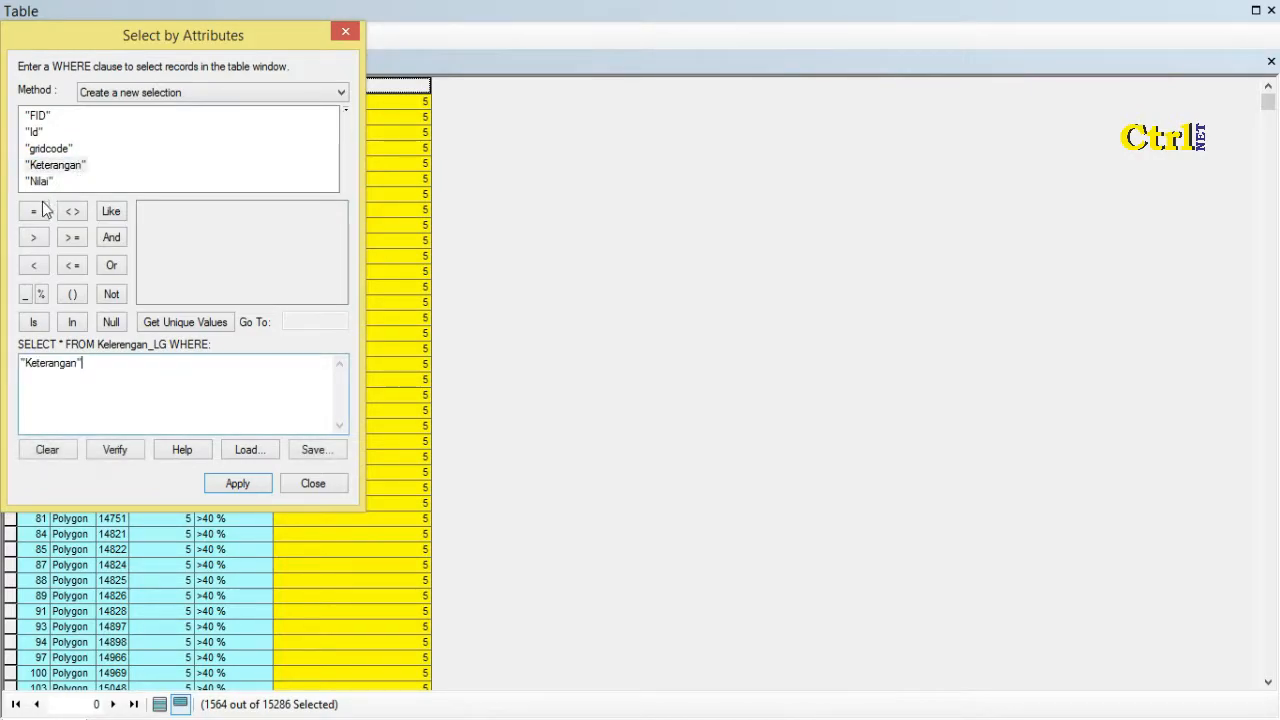
pyautogui.click(38, 215)
pyautogui.click(185, 322)
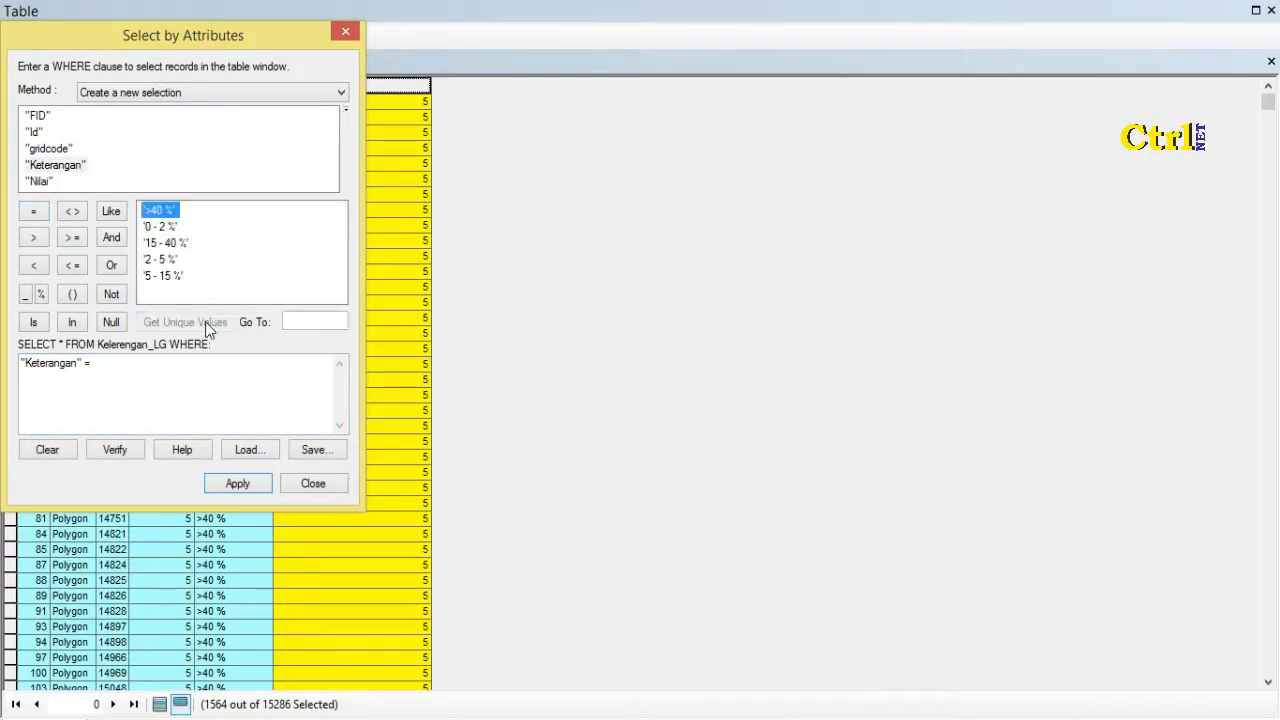
pyautogui.doubleClick(161, 227)
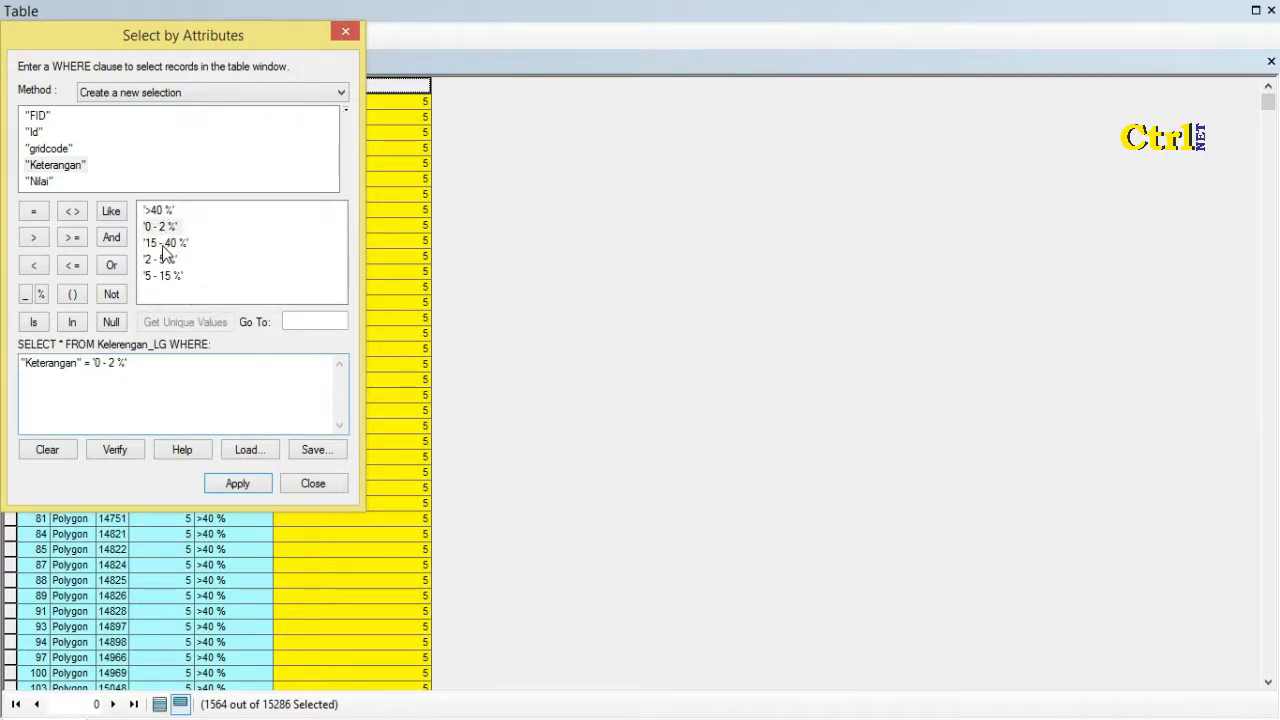
pyautogui.click(238, 483)
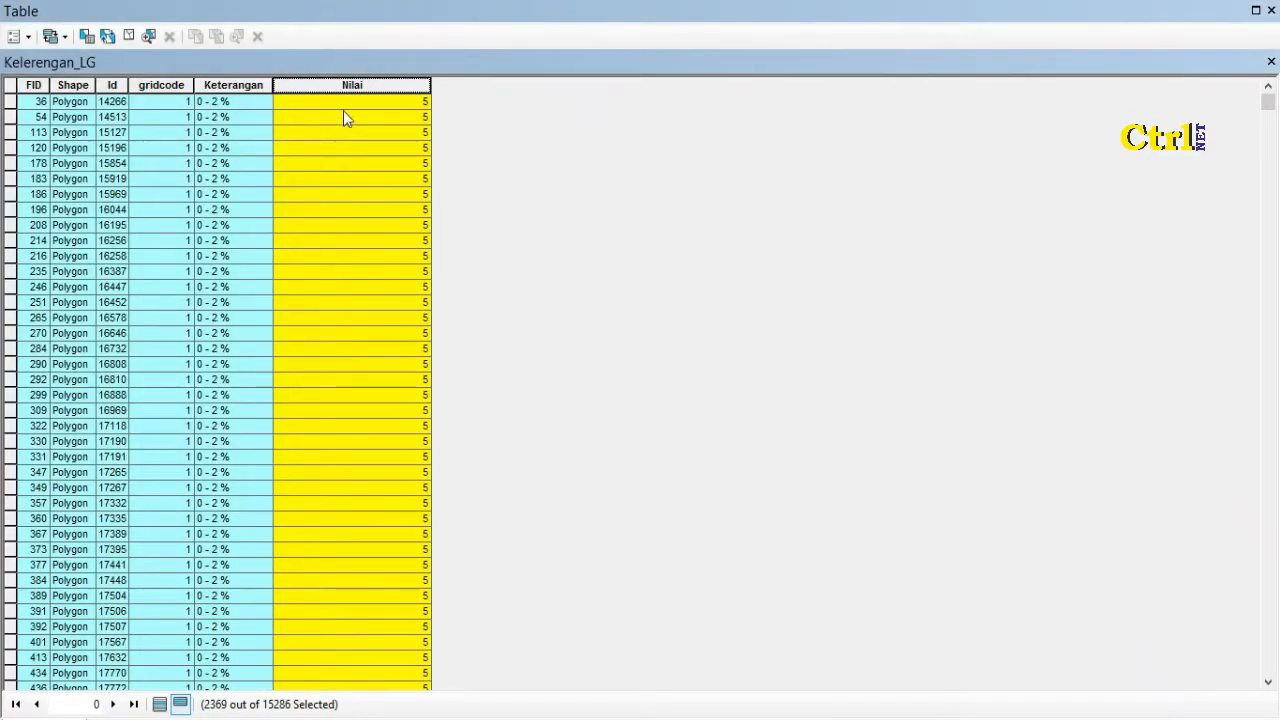
# Calculate the Nilai field as "1" for the selected 0 - 2 % slope records.
pyautogui.rightClick(364, 89)
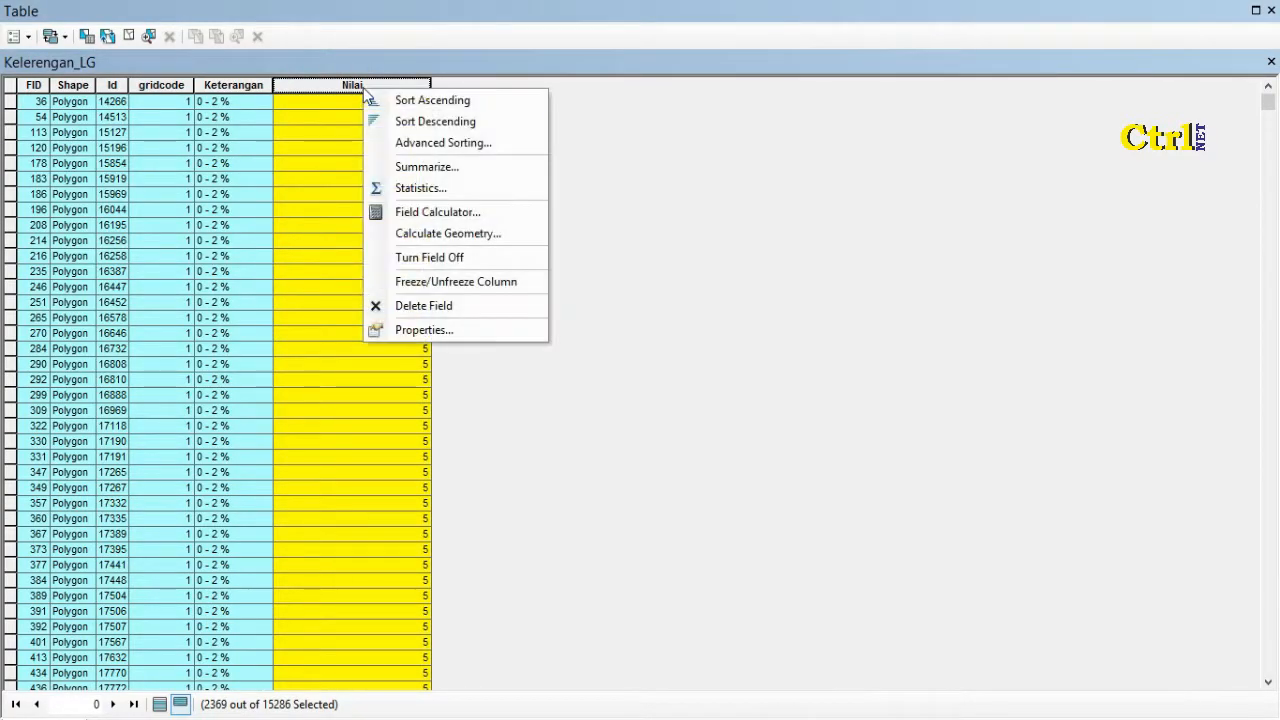
pyautogui.click(437, 213)
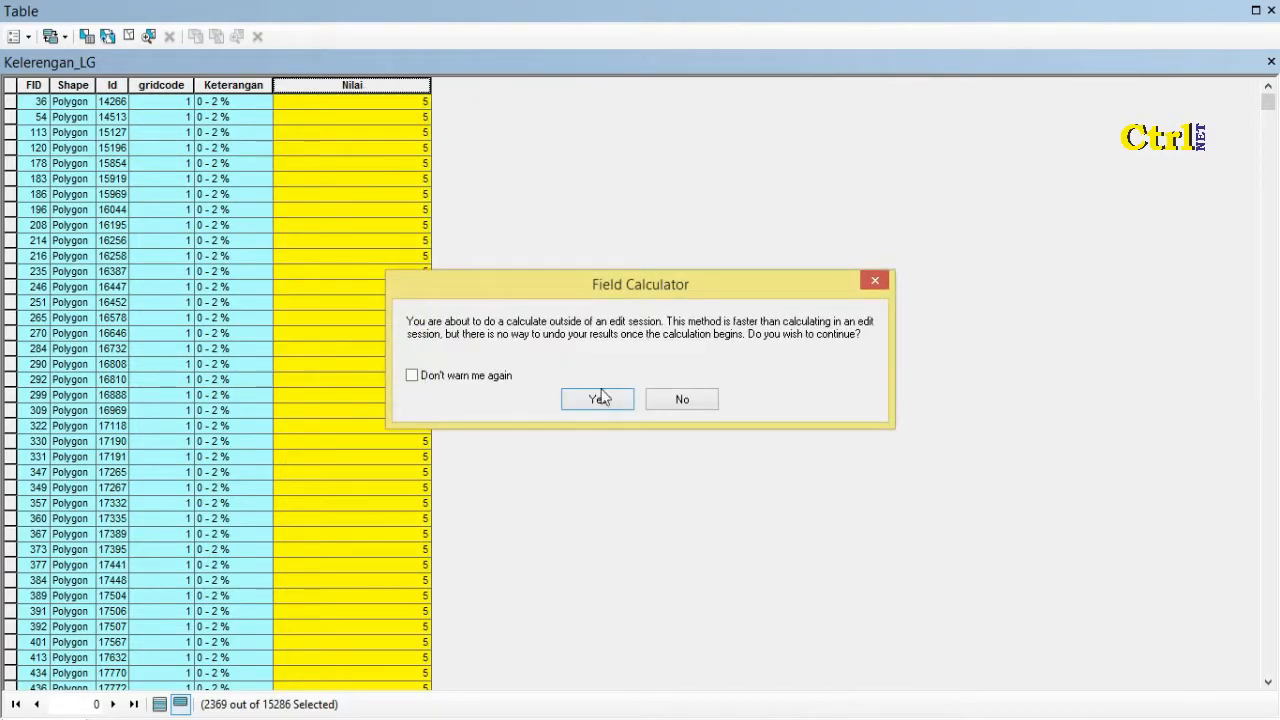
pyautogui.click(605, 401)
pyautogui.click(452, 385)
pyautogui.write('"1')
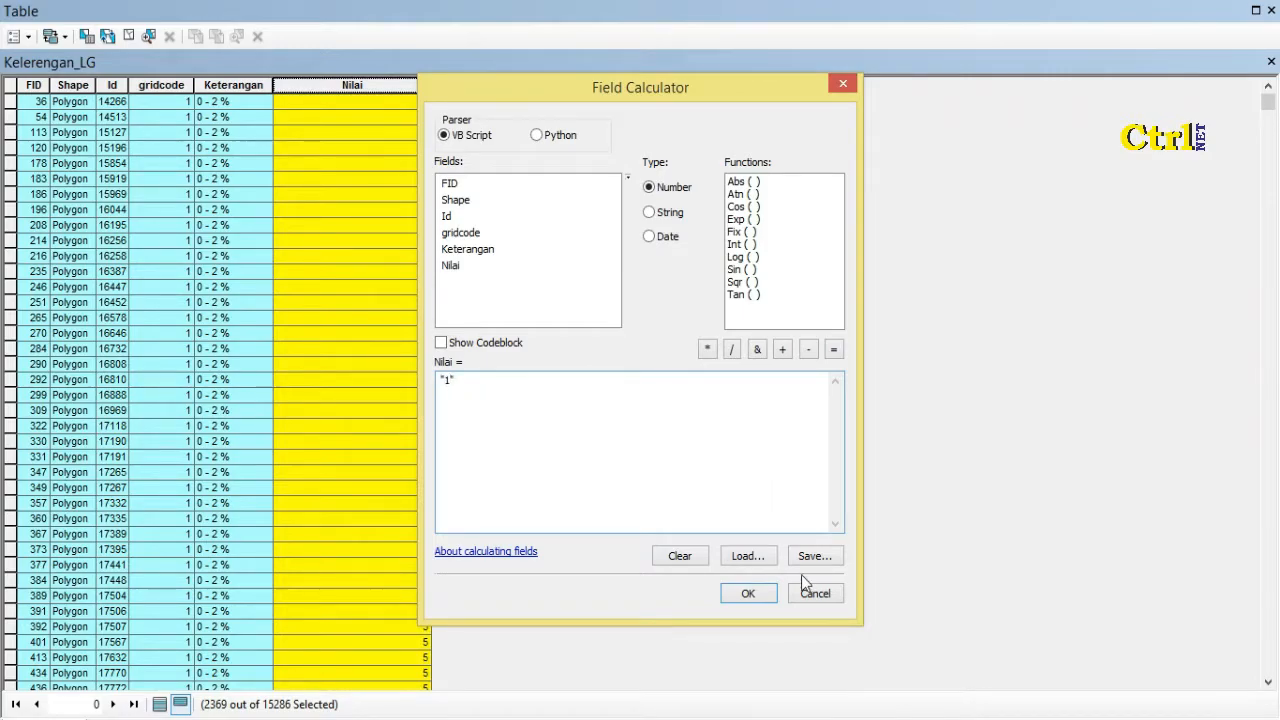
pyautogui.click(748, 593)
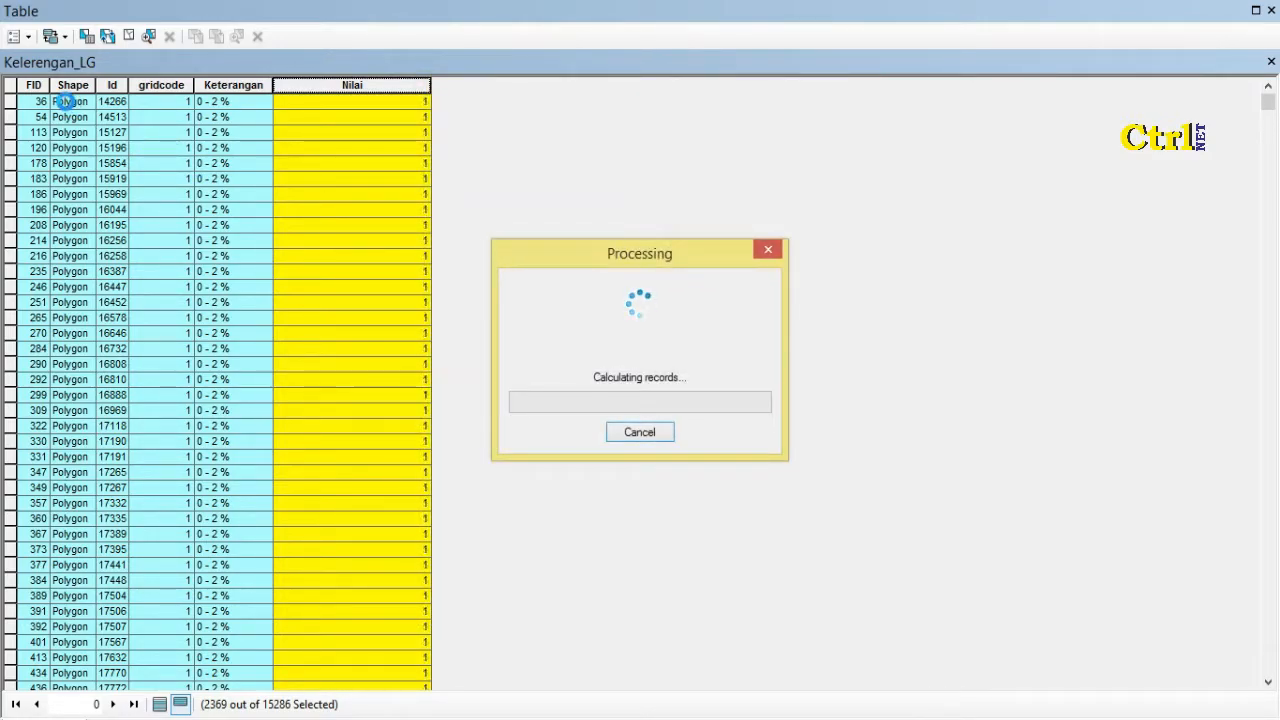
# Replace the selection query and select the Kelerengan_LG records where "Keterangan" = '2 - 5 %'.
pyautogui.click(86, 38)
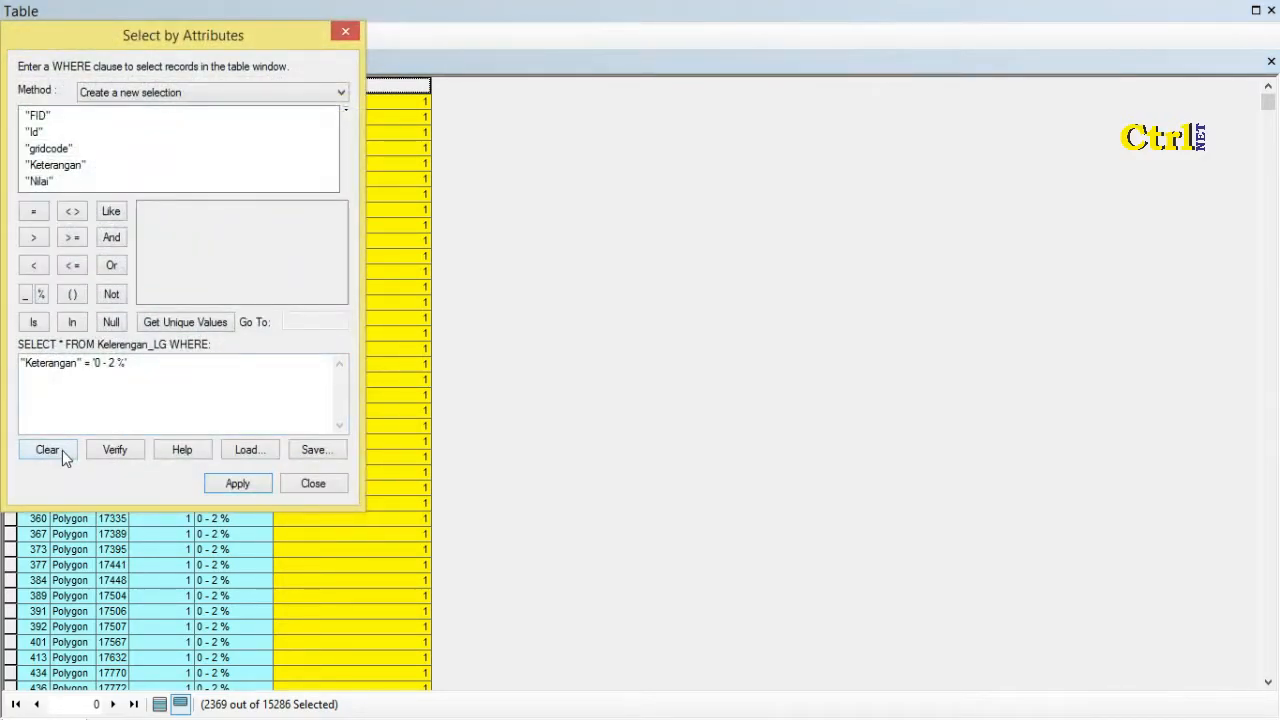
pyautogui.click(62, 449)
pyautogui.doubleClick(60, 168)
pyautogui.click(33, 211)
pyautogui.click(222, 325)
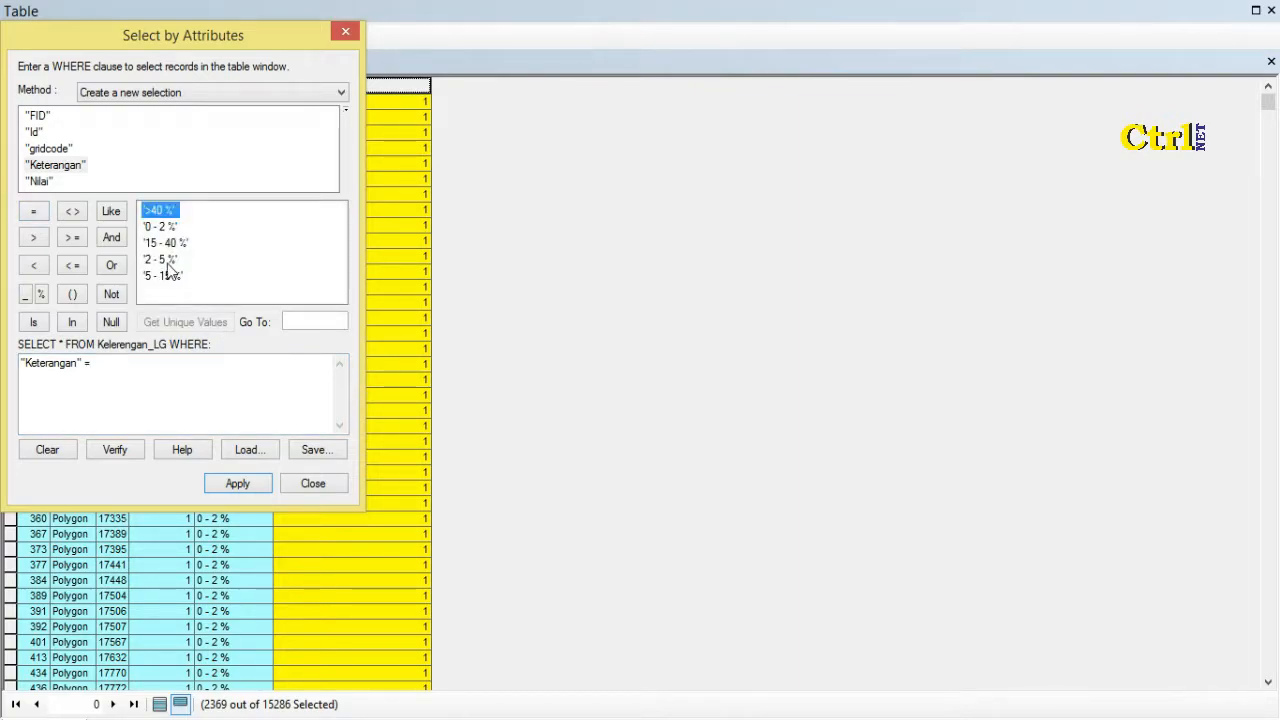
pyautogui.click(165, 260)
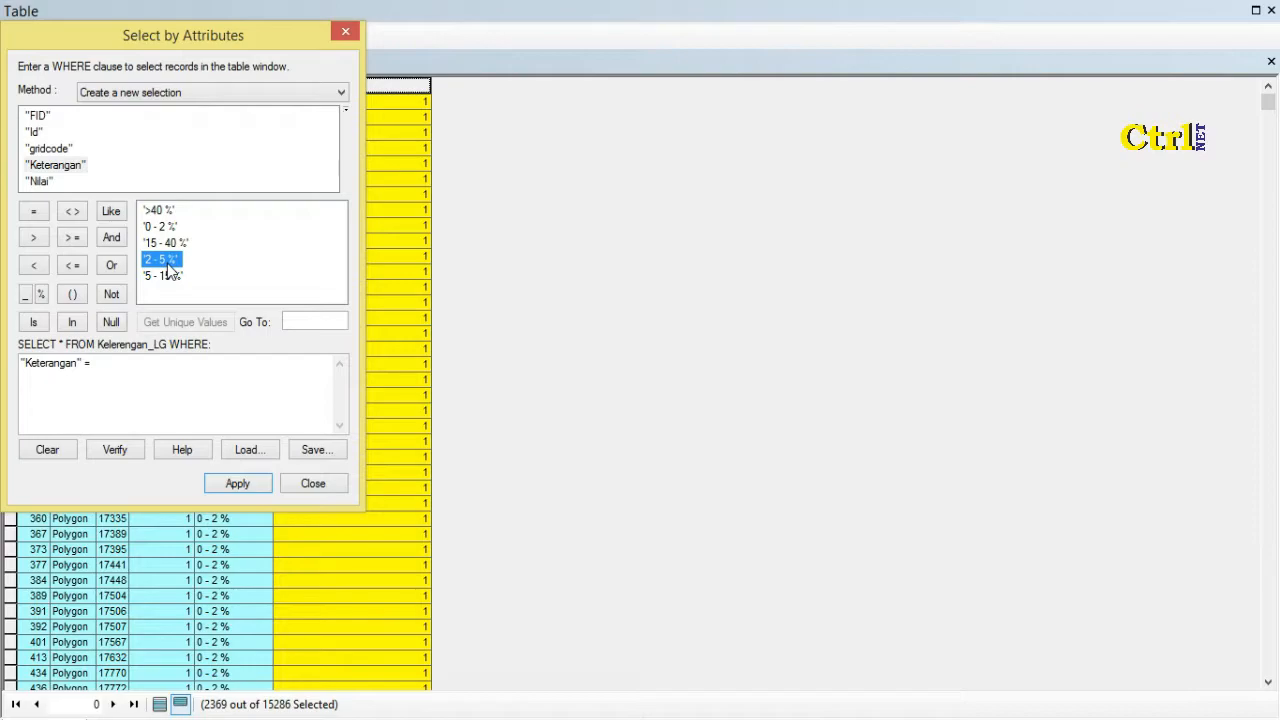
pyautogui.doubleClick(165, 261)
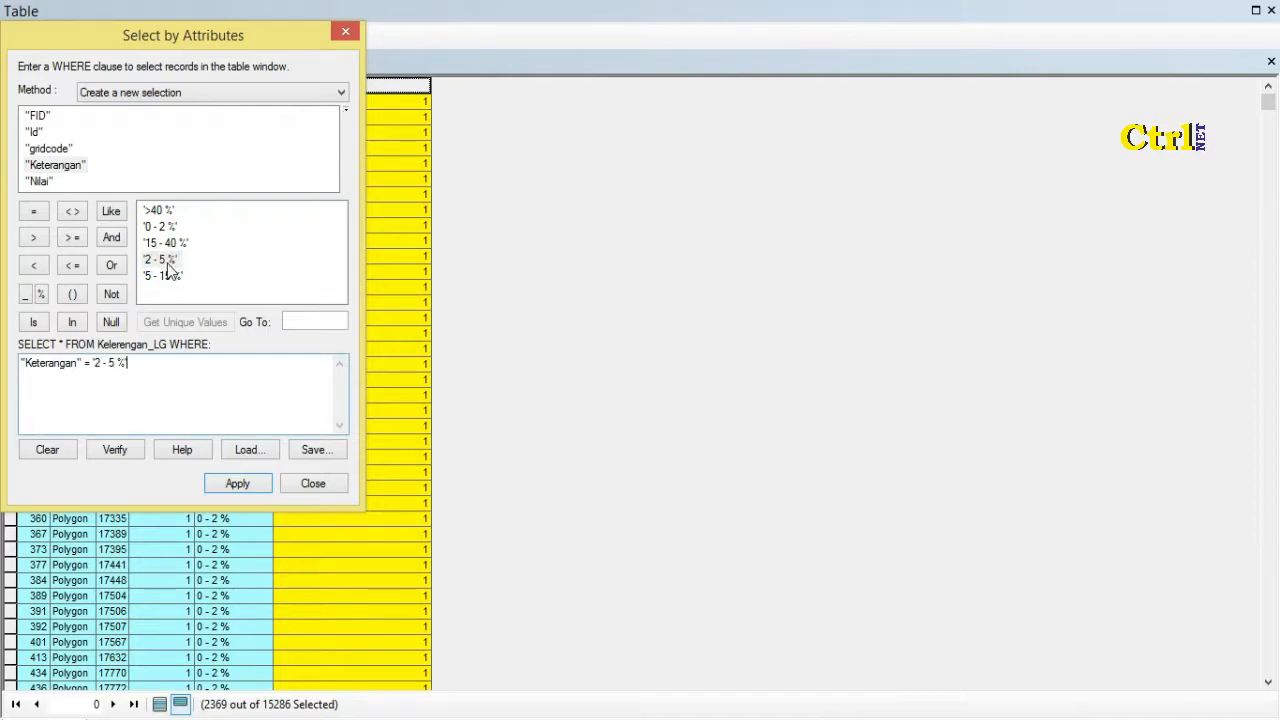
pyautogui.click(237, 484)
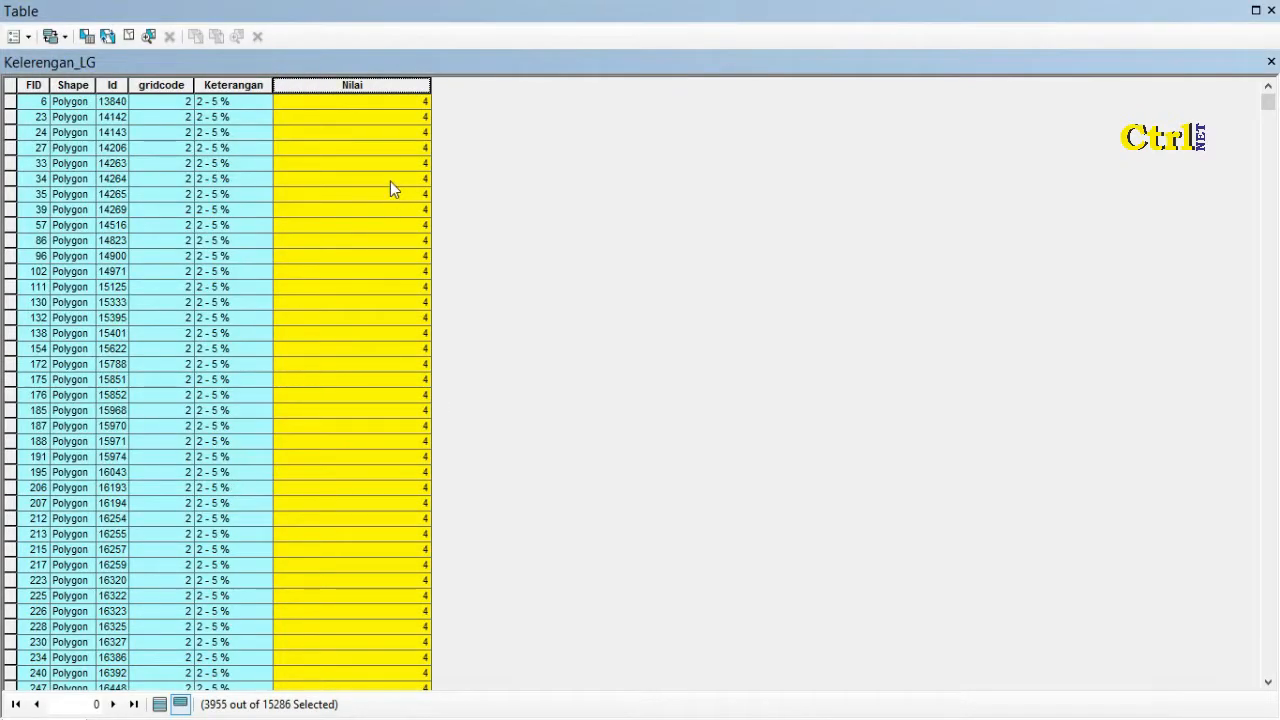
# Calculate the Nilai field as "2" for the selected 2 - 5 % slope records.
pyautogui.rightClick(340, 90)
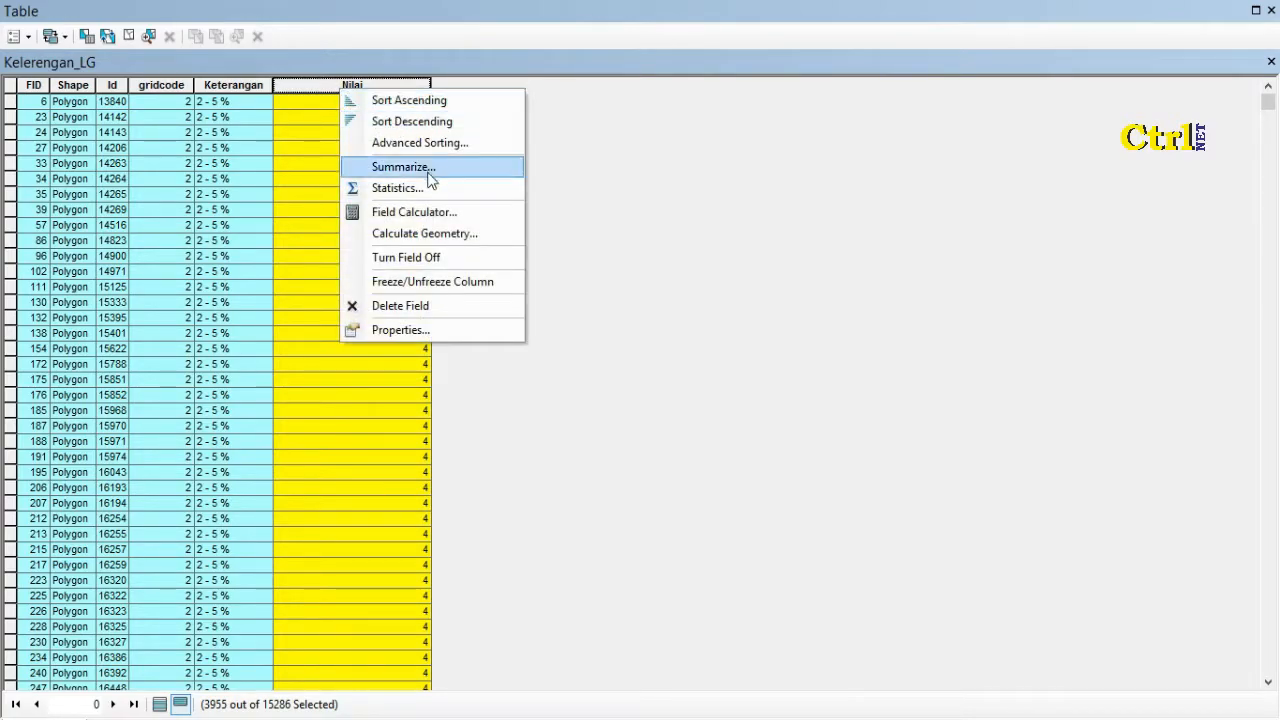
pyautogui.click(421, 216)
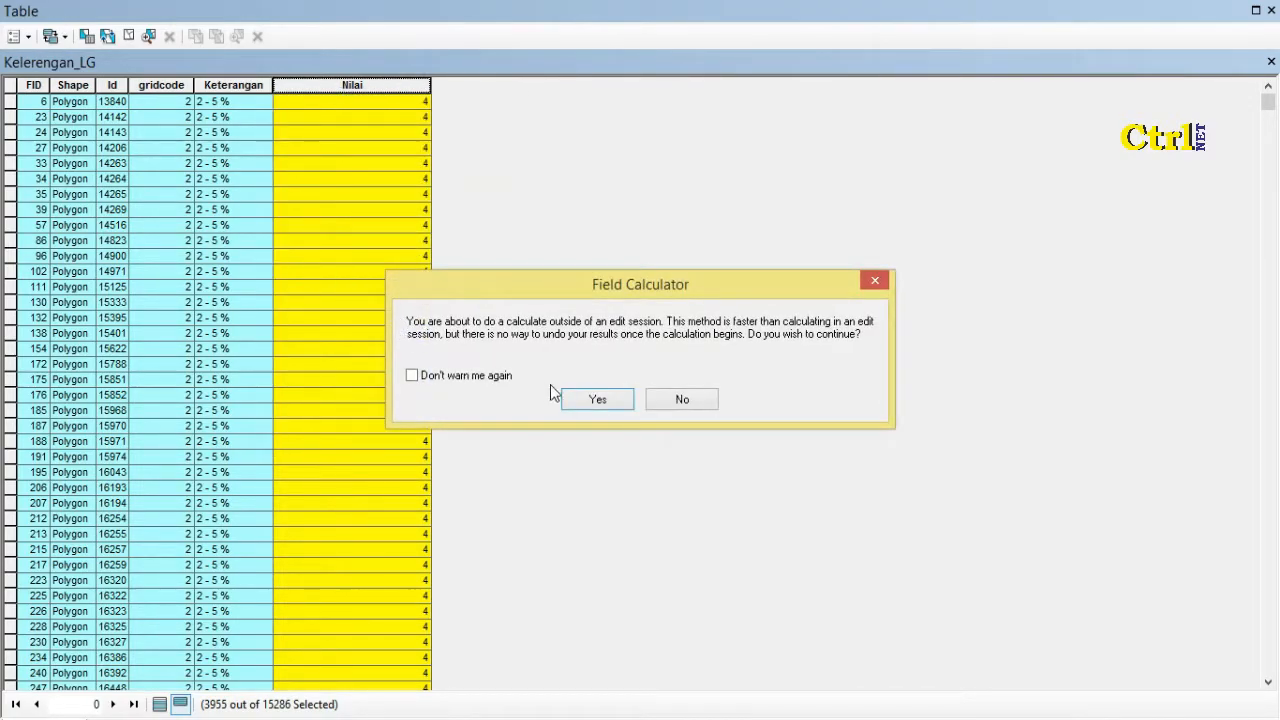
pyautogui.click(597, 399)
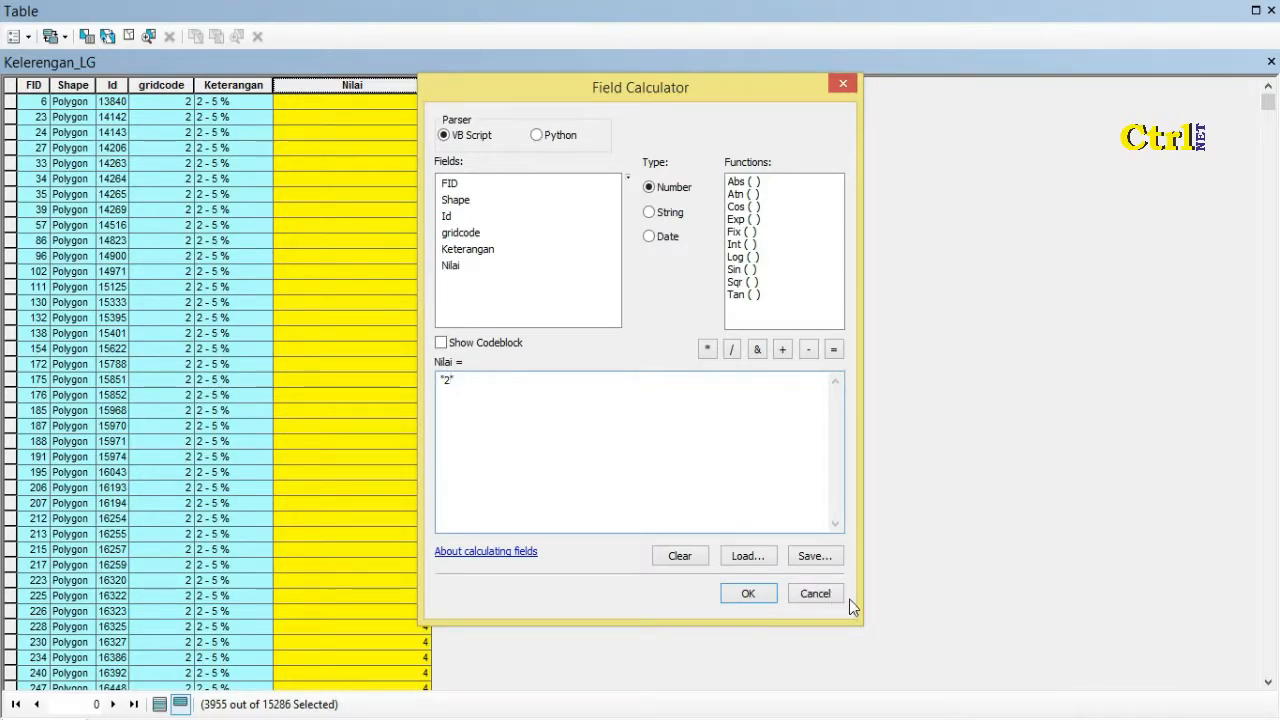
pyautogui.click(748, 594)
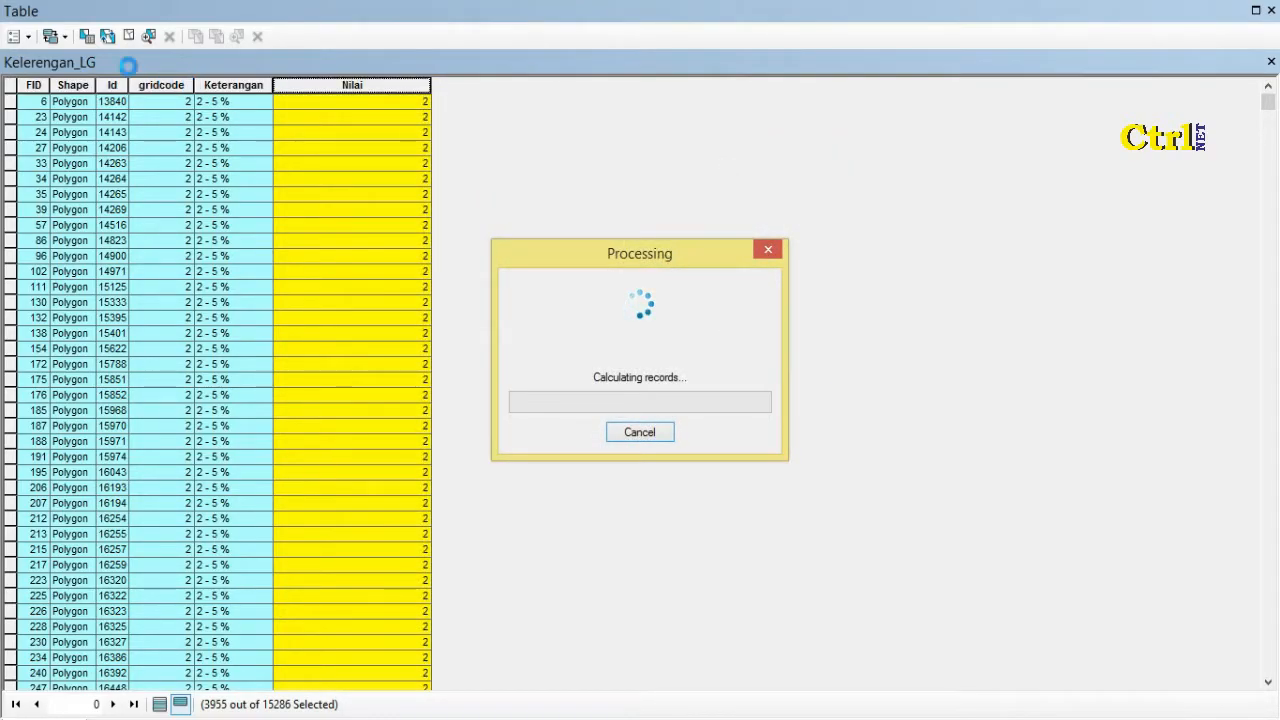
# Replace the selection query and select the Kelerengan_LG records where "Keterangan" = '15 - 40 %'.
pyautogui.click(87, 36)
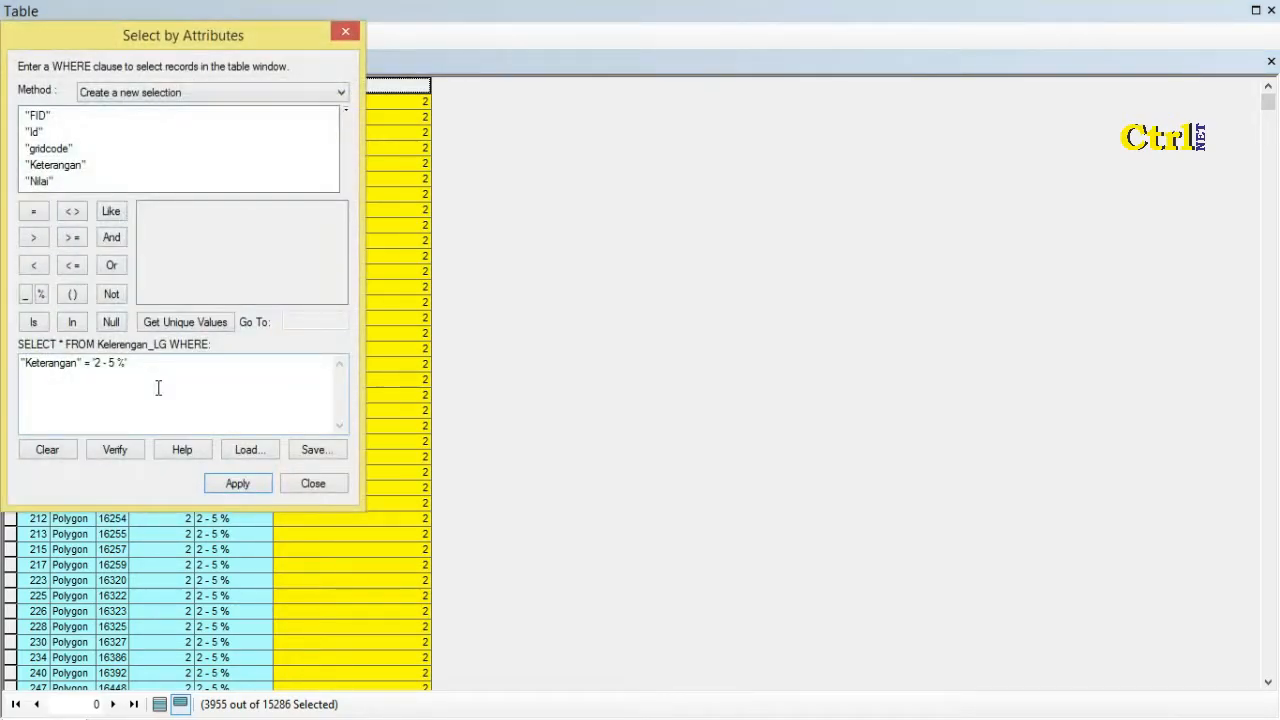
pyautogui.click(55, 455)
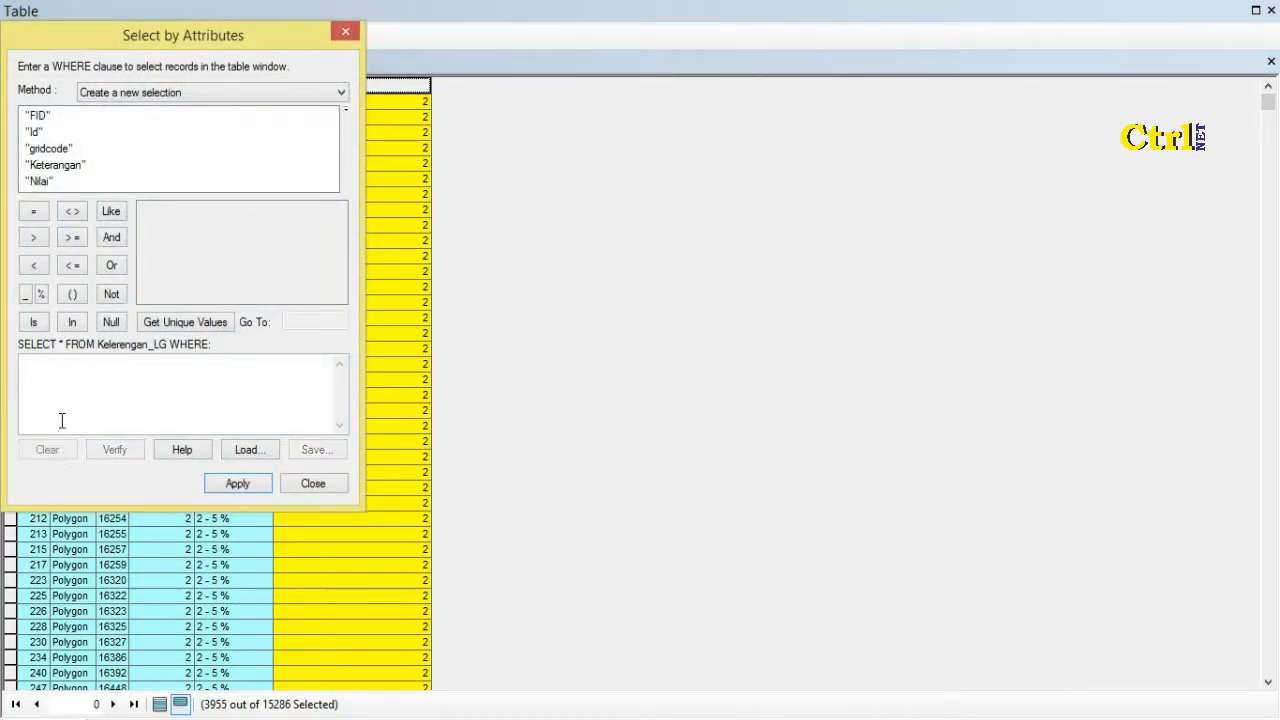
pyautogui.doubleClick(70, 164)
pyautogui.click(36, 212)
pyautogui.click(180, 323)
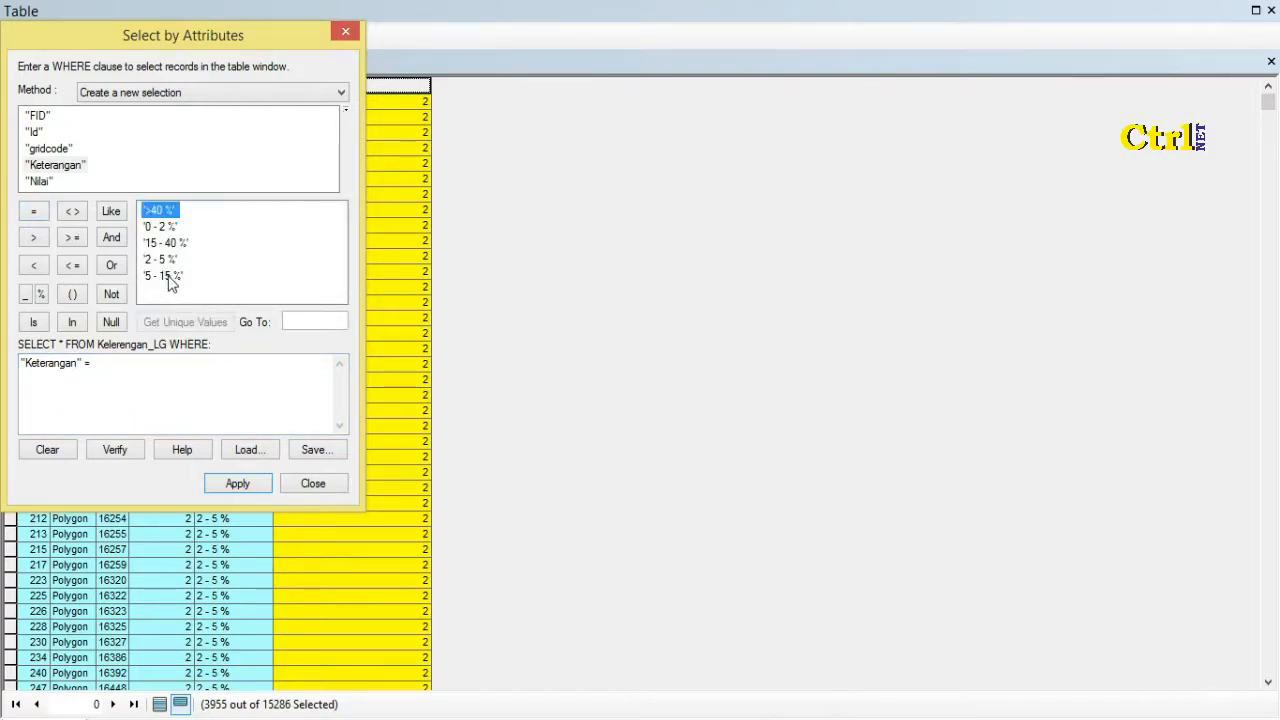
pyautogui.doubleClick(171, 245)
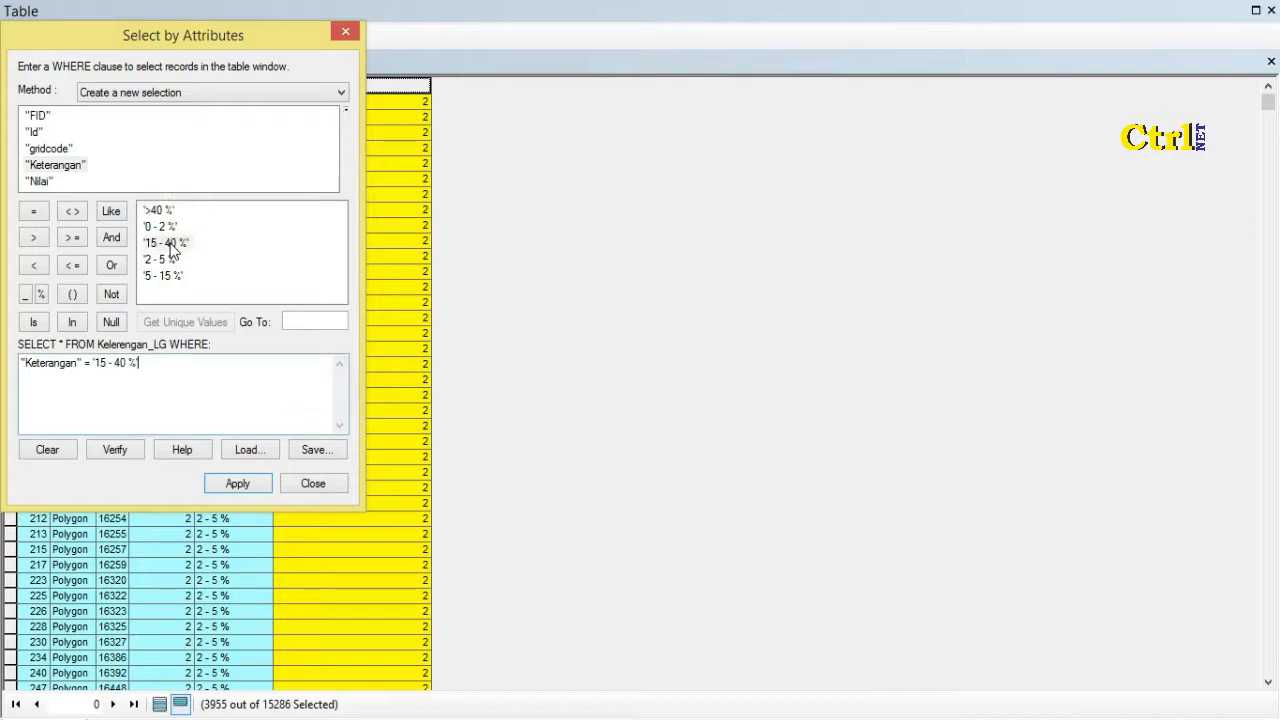
pyautogui.click(217, 485)
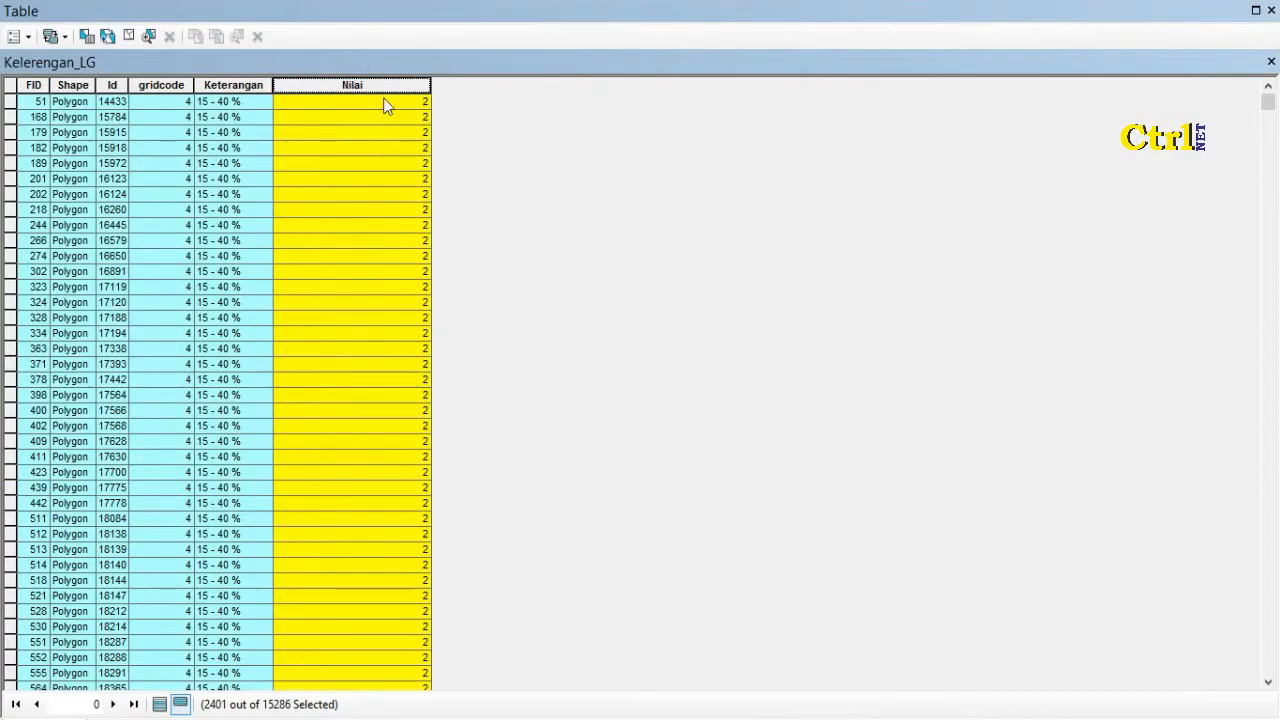
# Calculate the Nilai field as "4" for the selected 15 - 40 % slope records.
pyautogui.rightClick(390, 88)
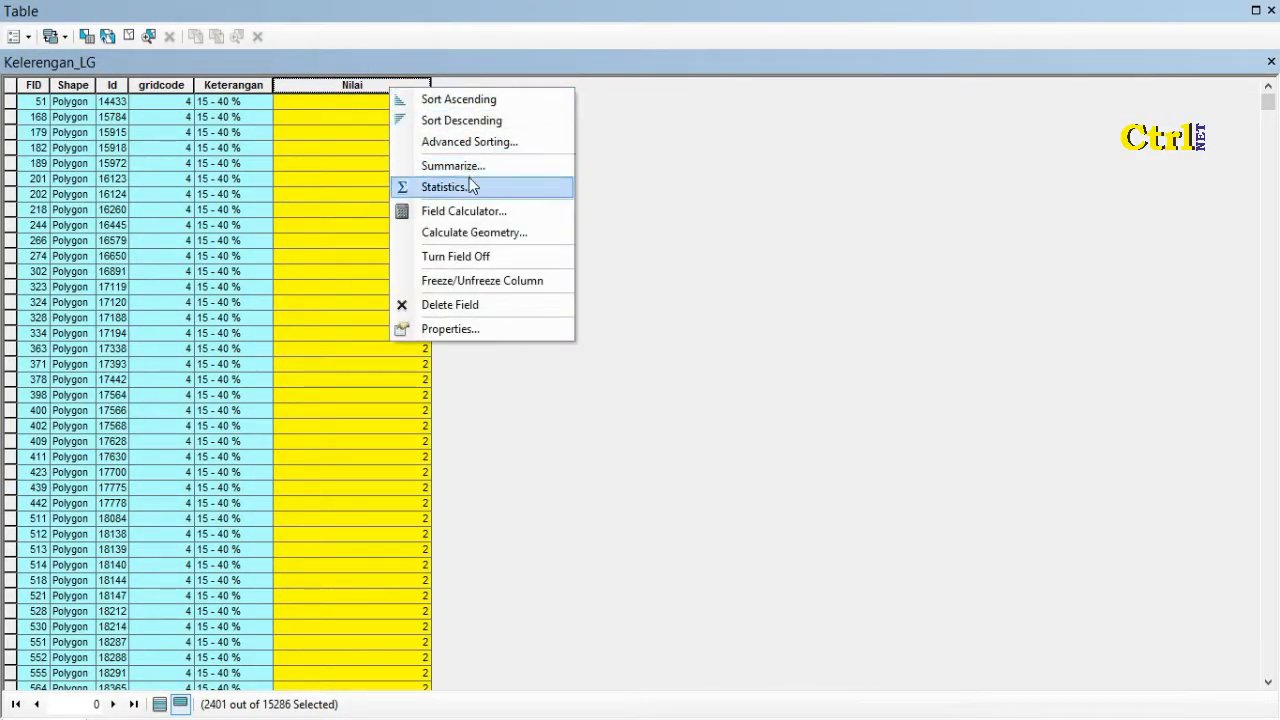
pyautogui.click(471, 214)
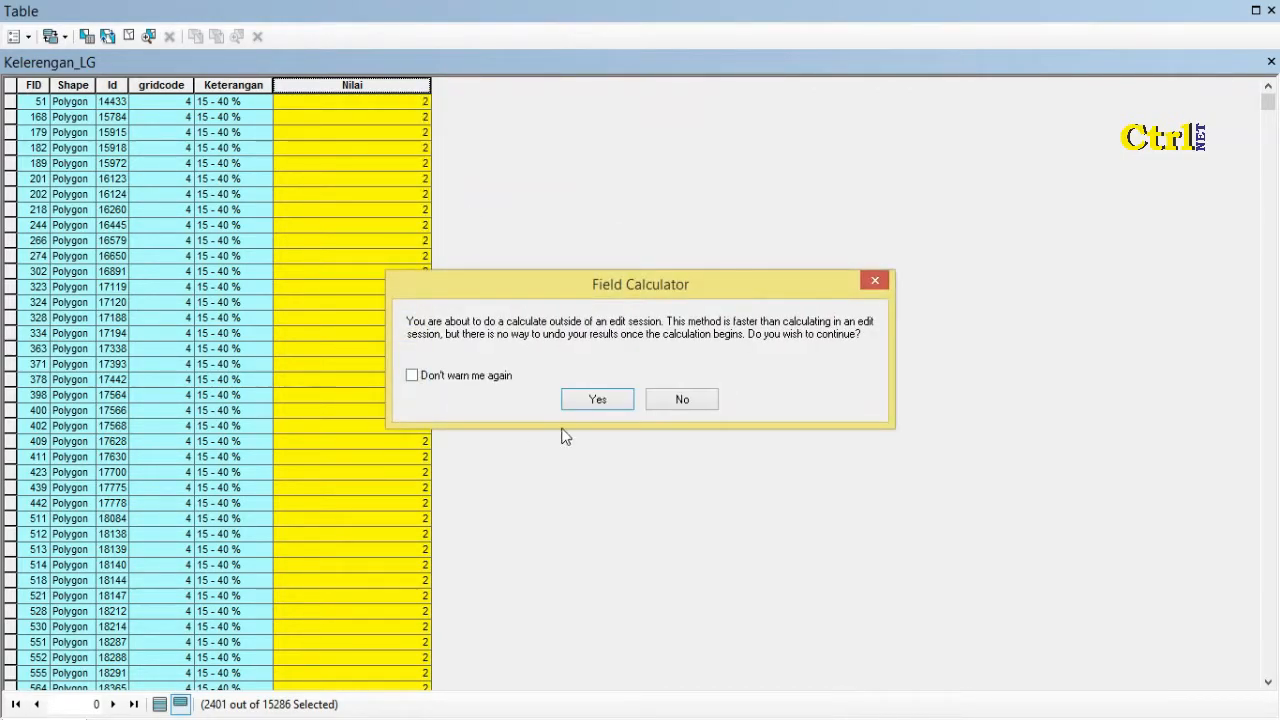
pyautogui.click(599, 400)
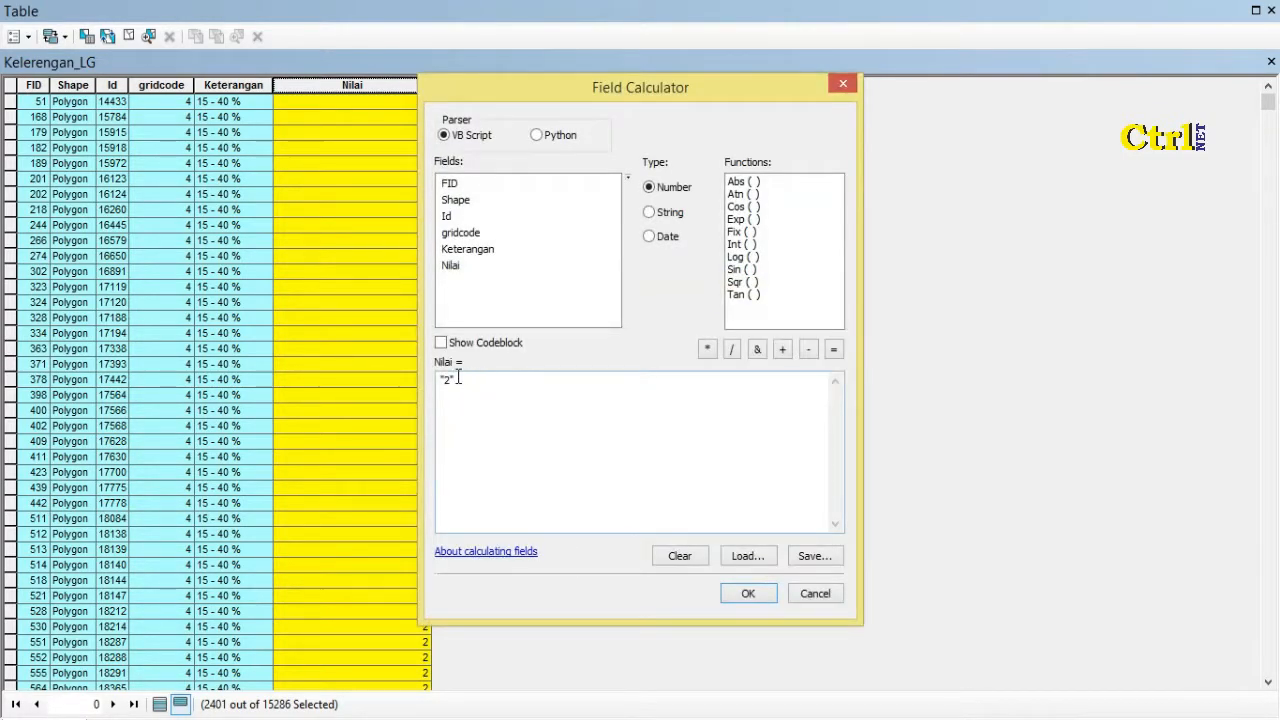
pyautogui.click(452, 380)
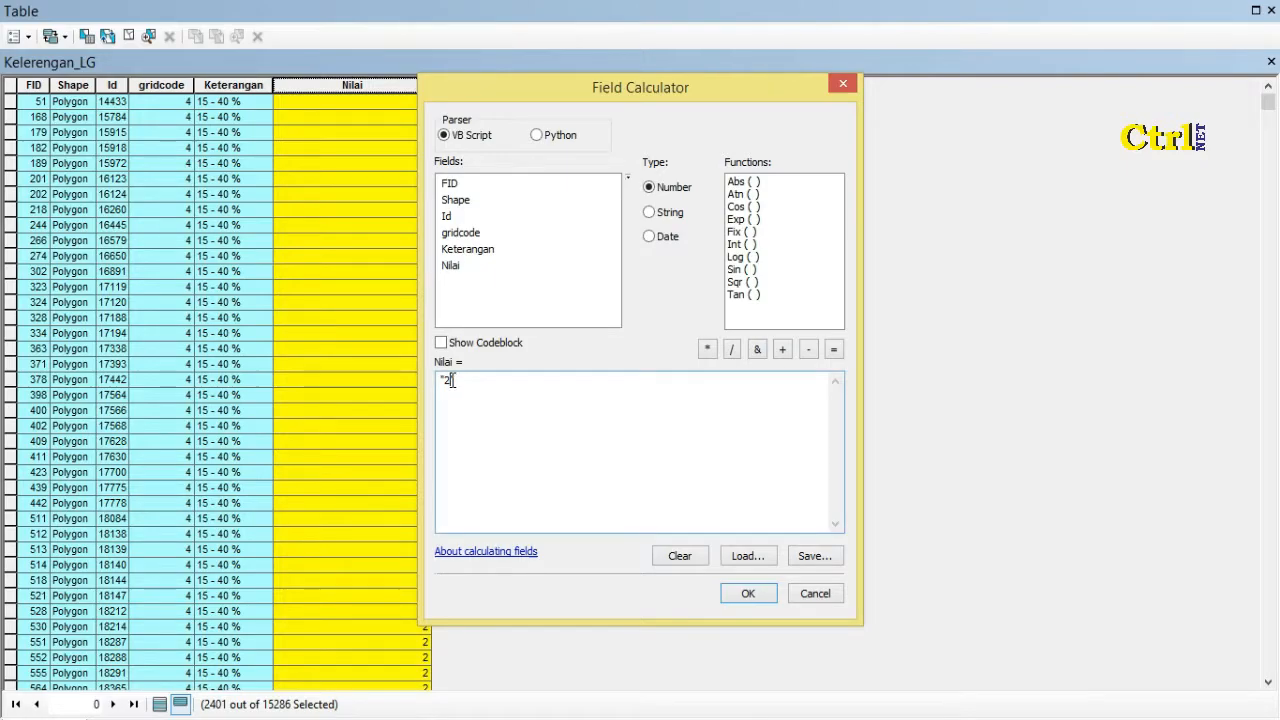
pyautogui.press('BackSpace')
pyautogui.press('BackSpace')
pyautogui.click(748, 593)
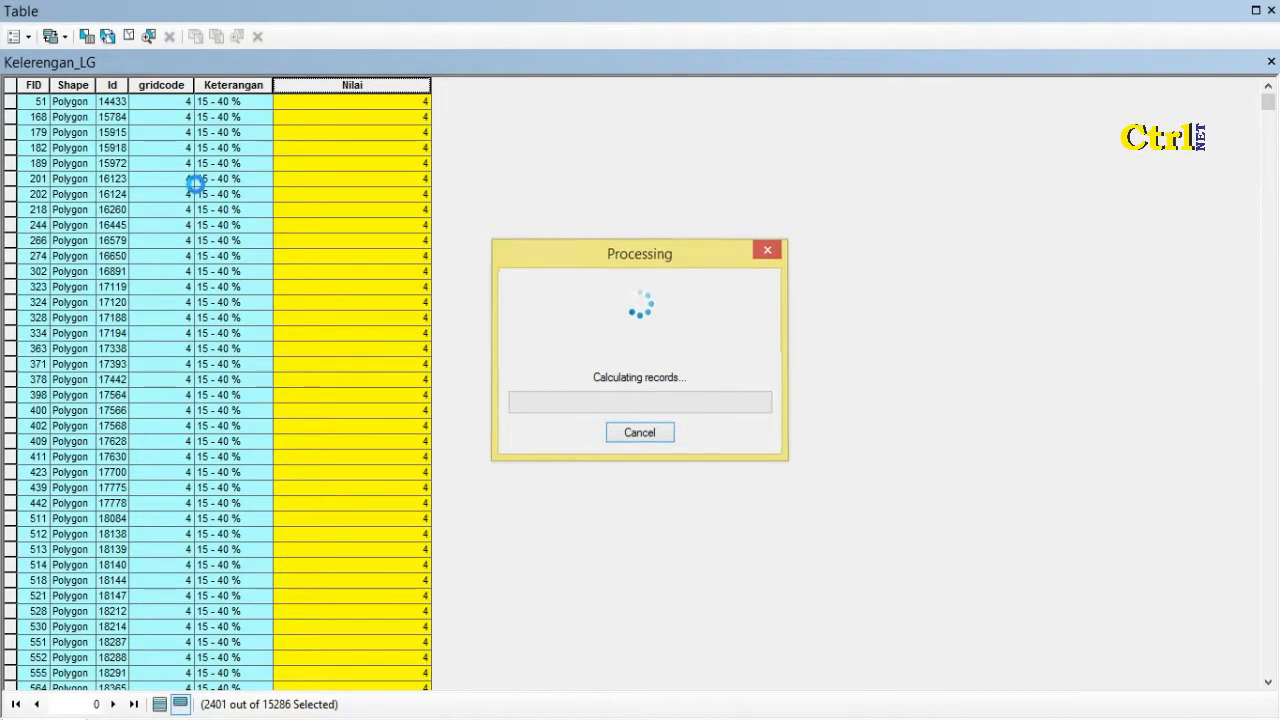
# Show all Kelerengan_LG records with the selection cleared, check the Nilai scores and close the attribute table.
pyautogui.click(160, 705)
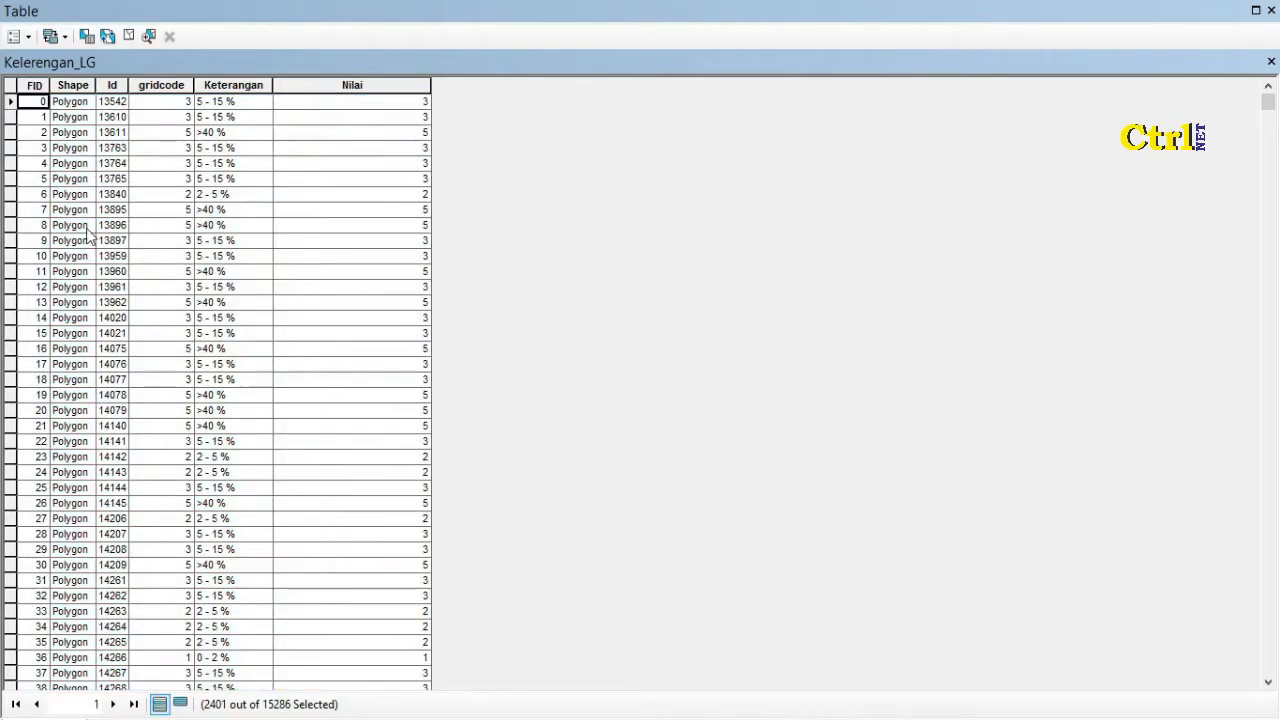
pyautogui.click(10, 85)
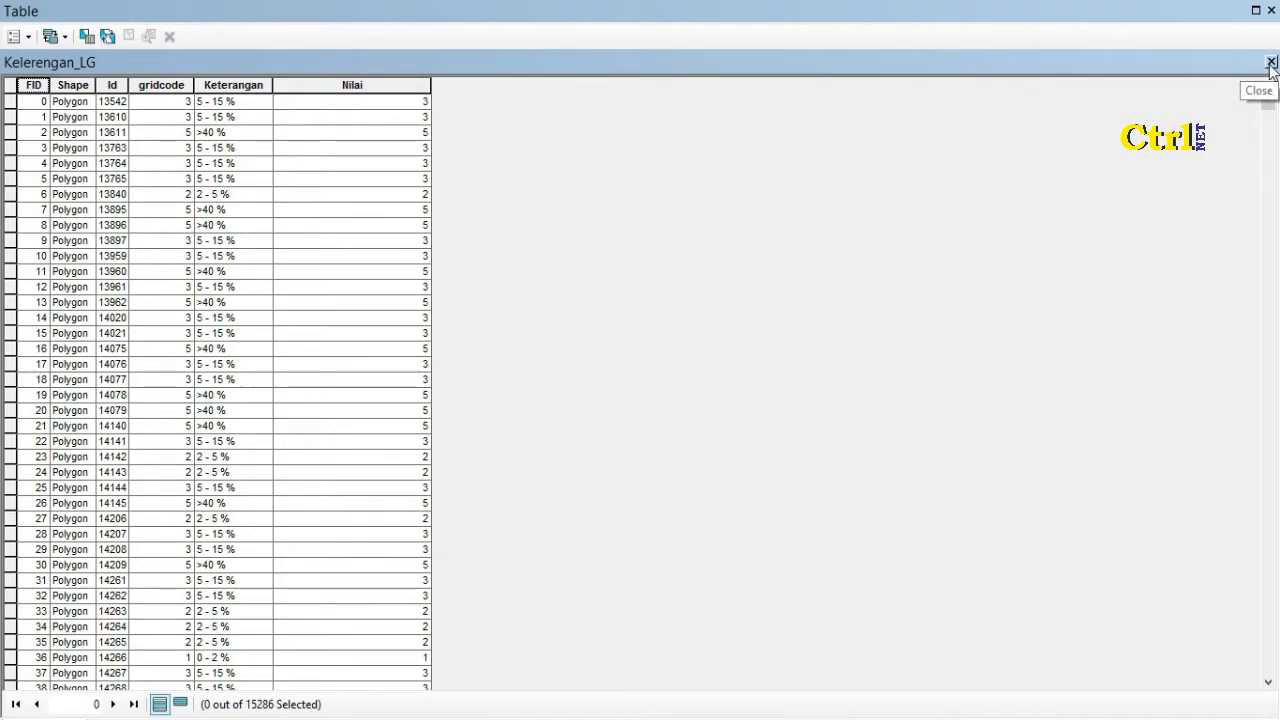
pyautogui.moveTo(1268, 102); pyautogui.dragTo(1271, 138)
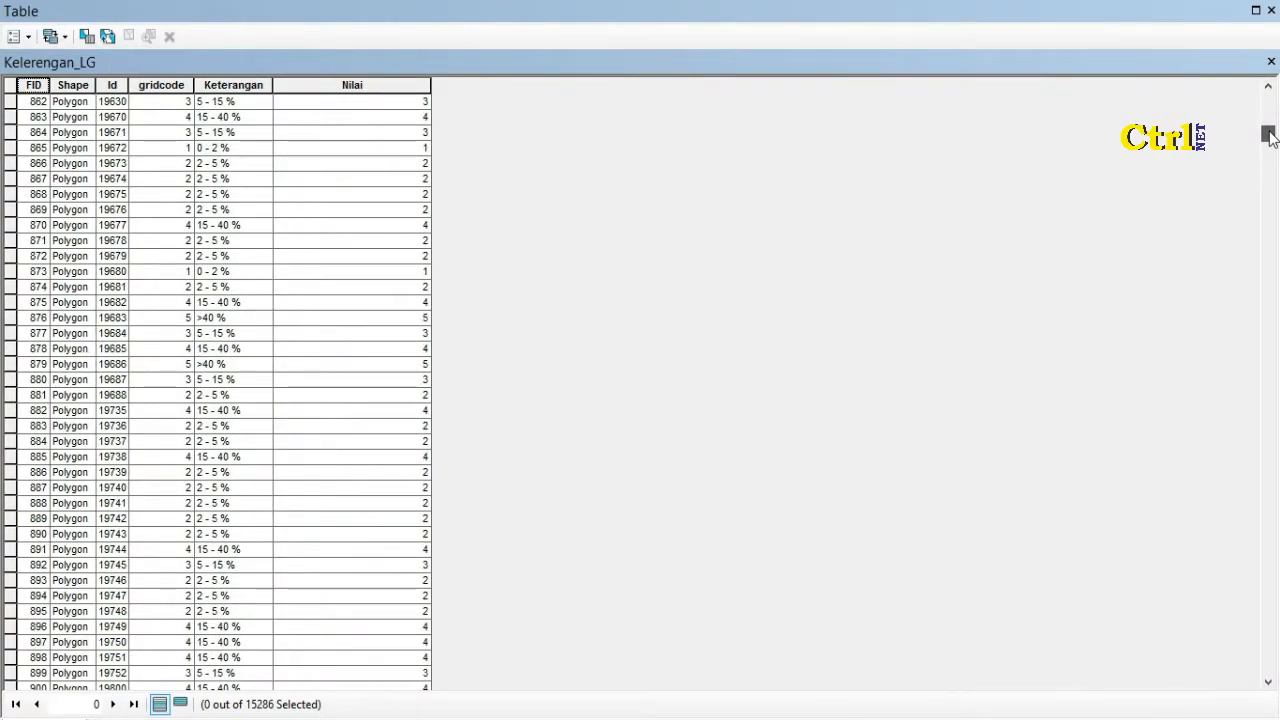
pyautogui.click(1271, 62)
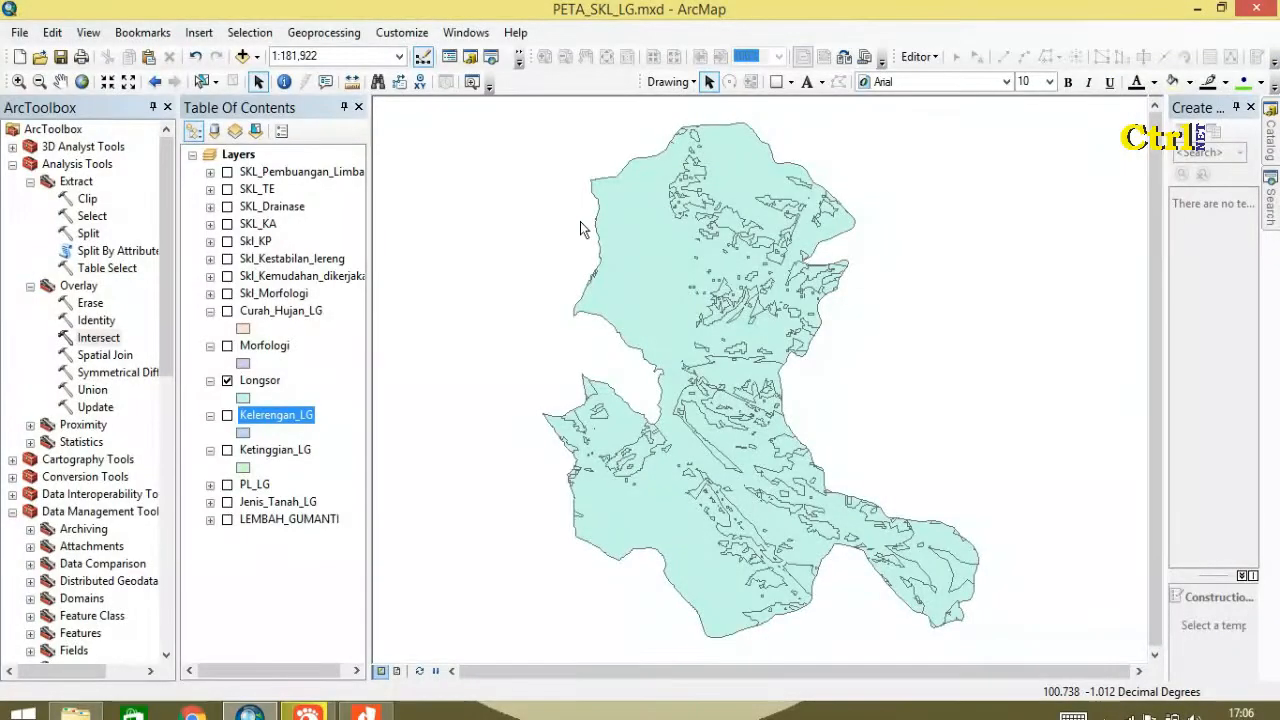
# Open the Ketinggian_LG attribute table and select and isolate the records where "keterangan" = '1500 - 2500 m'.
pyautogui.click(278, 452)
pyautogui.rightClick(281, 458)
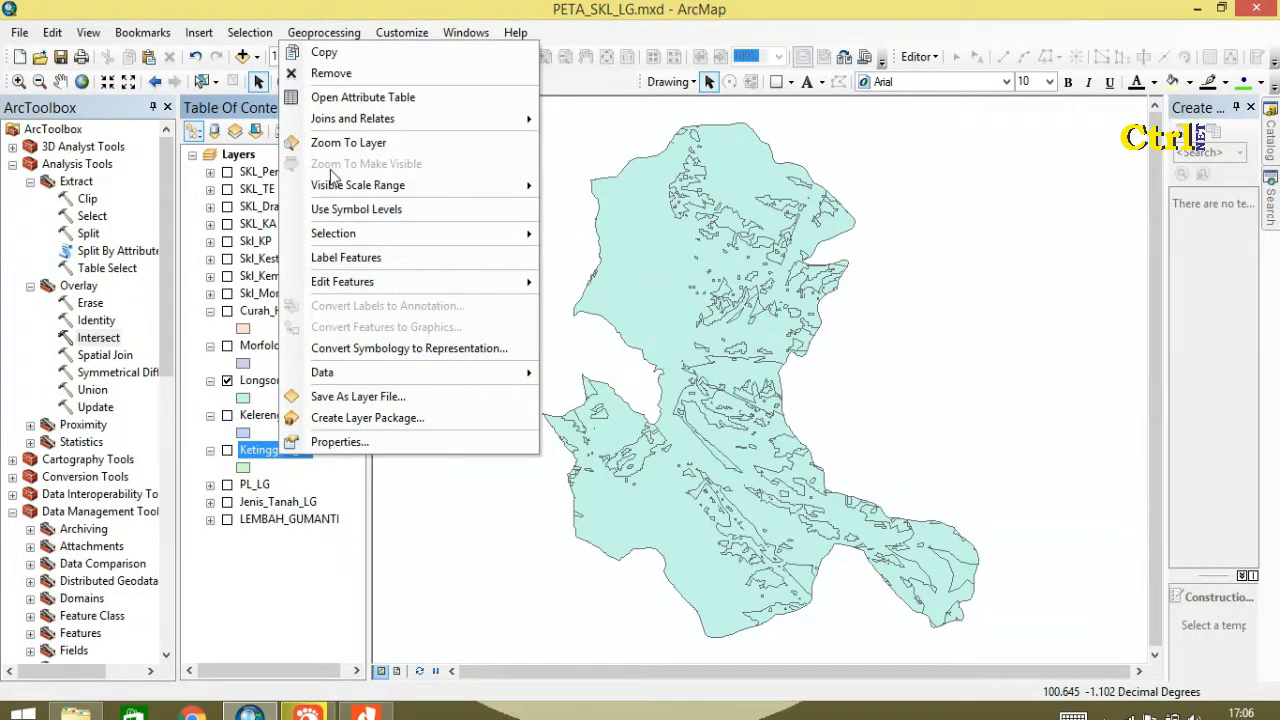
pyautogui.click(362, 97)
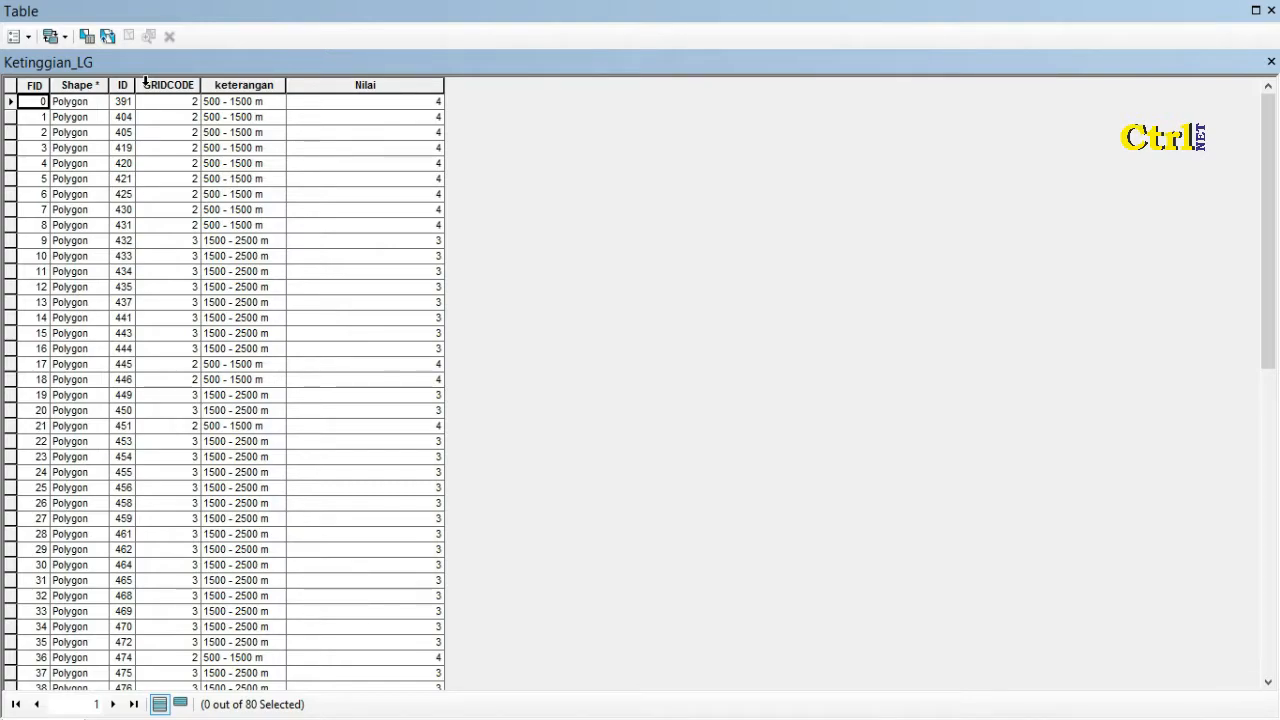
pyautogui.click(93, 42)
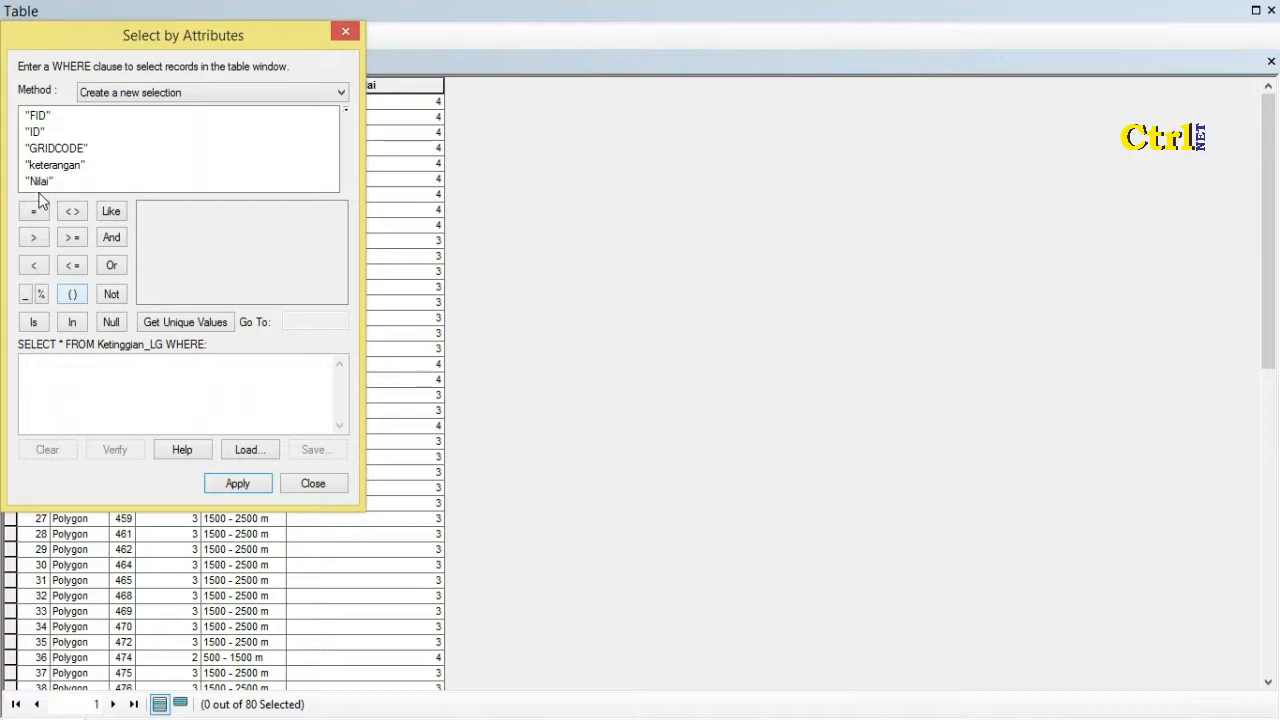
pyautogui.moveTo(164, 31); pyautogui.dragTo(682, 60)
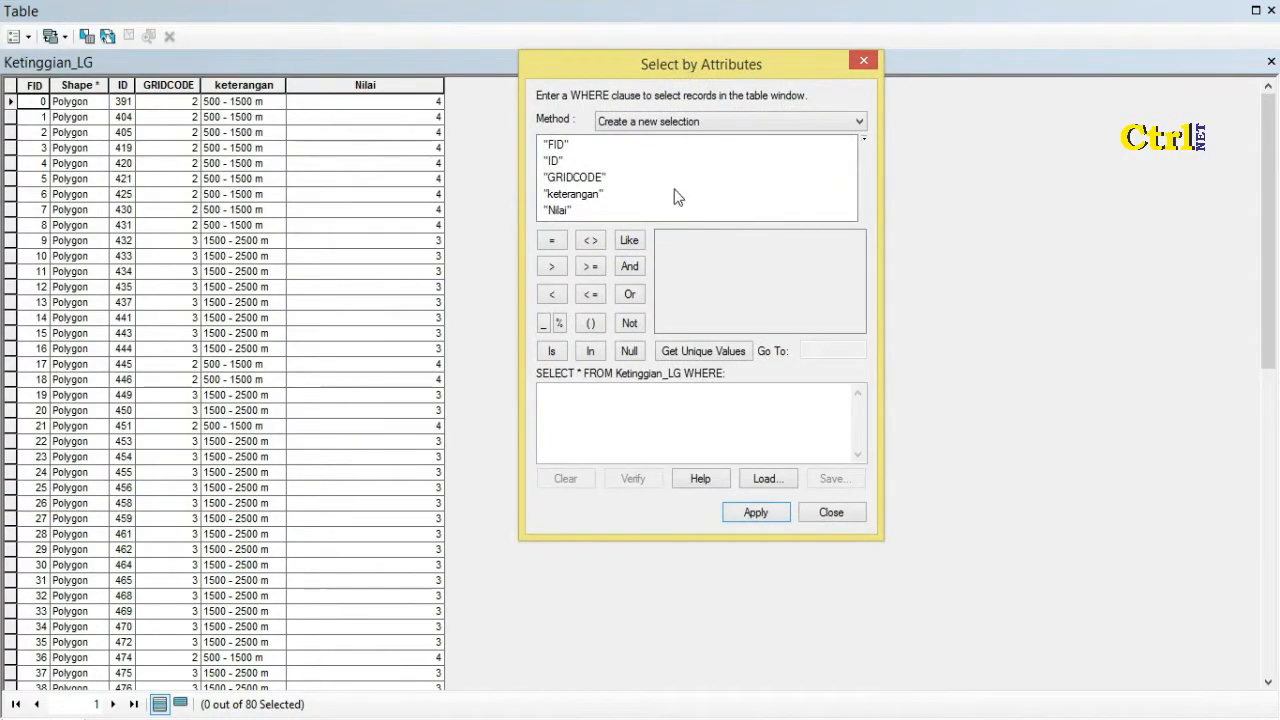
pyautogui.doubleClick(583, 193)
pyautogui.click(551, 240)
pyautogui.click(668, 358)
pyautogui.doubleClick(720, 245)
pyautogui.click(756, 512)
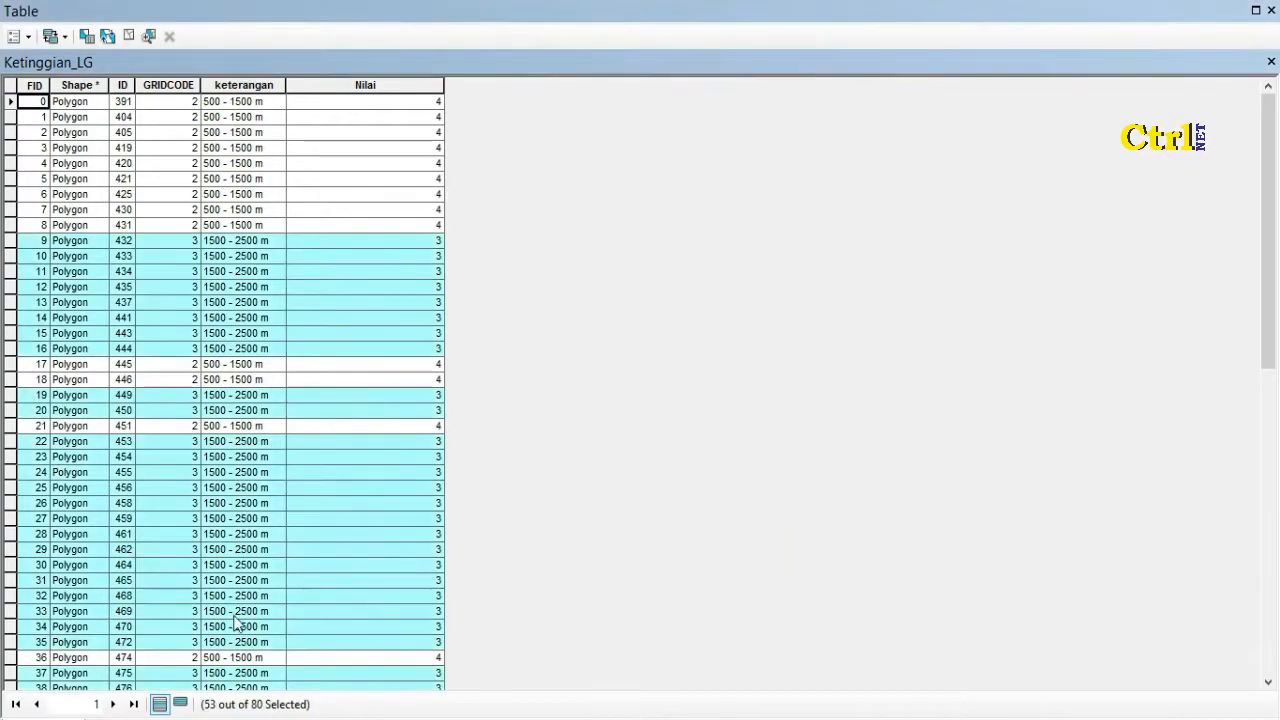
pyautogui.click(180, 704)
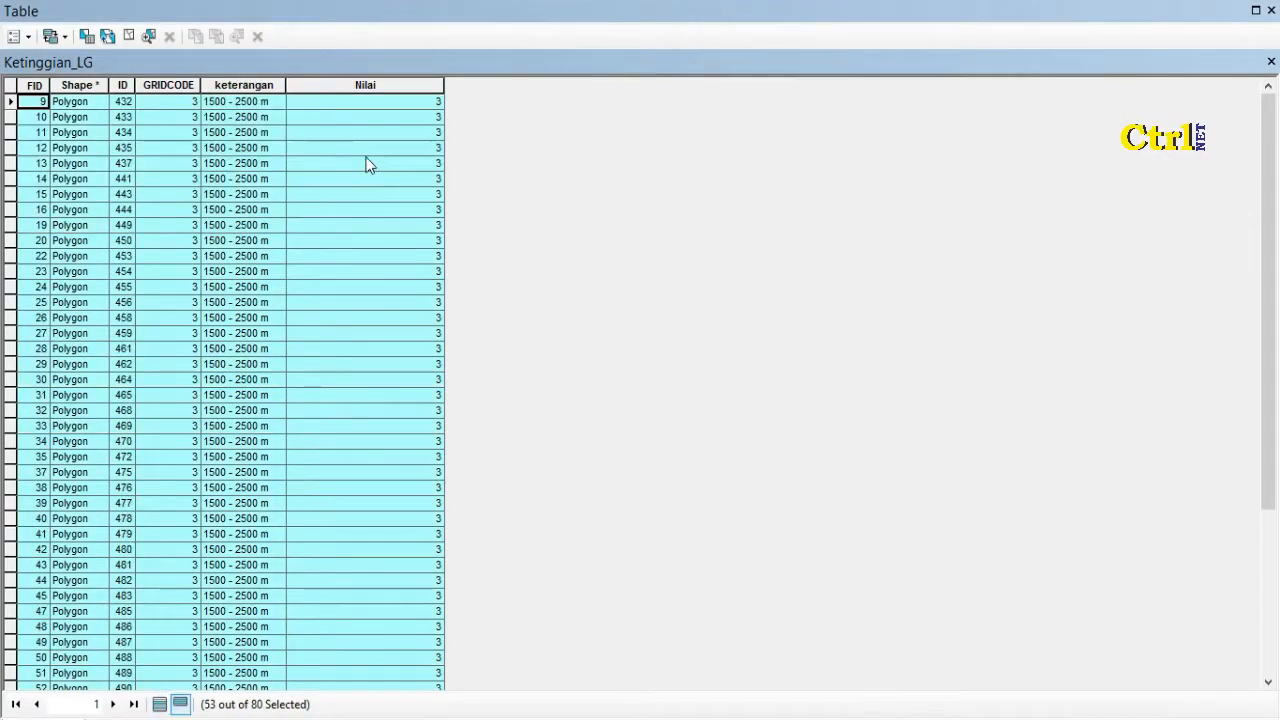
# Calculate the Nilai field as "4" for the selected 1500 - 2500 m elevation records.
pyautogui.click(352, 88)
pyautogui.rightClick(352, 88)
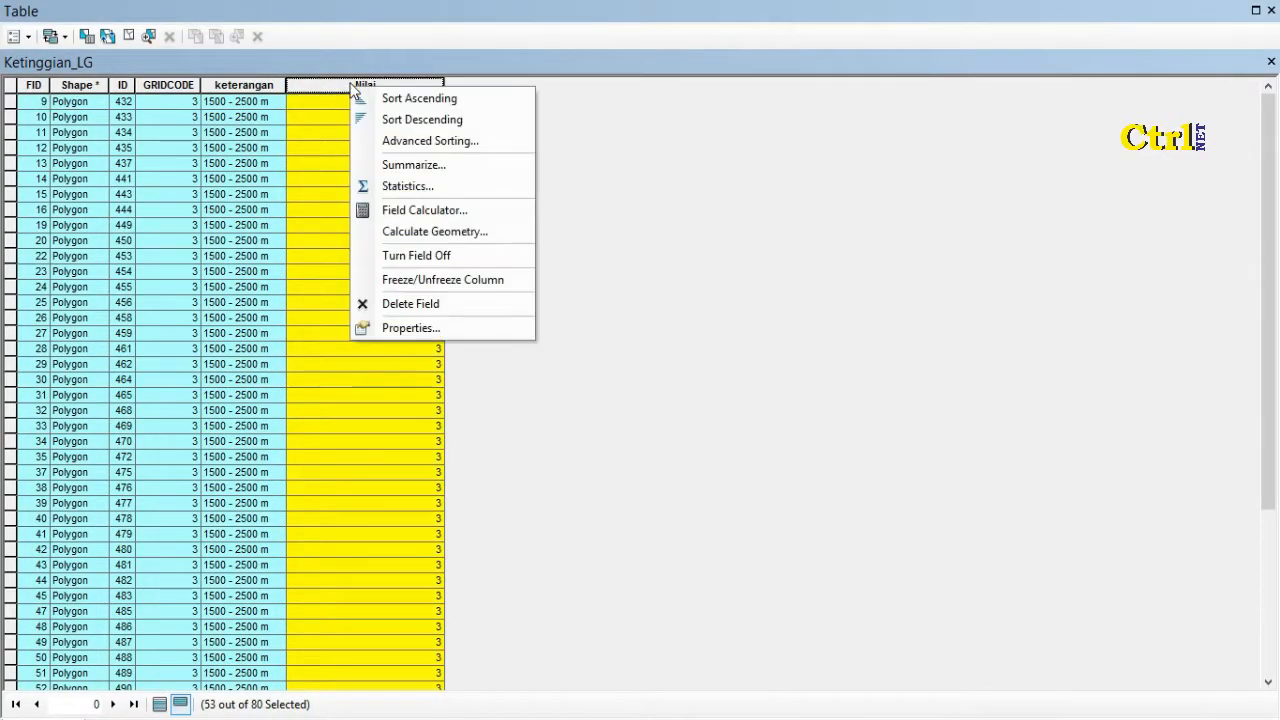
pyautogui.click(416, 211)
pyautogui.click(597, 400)
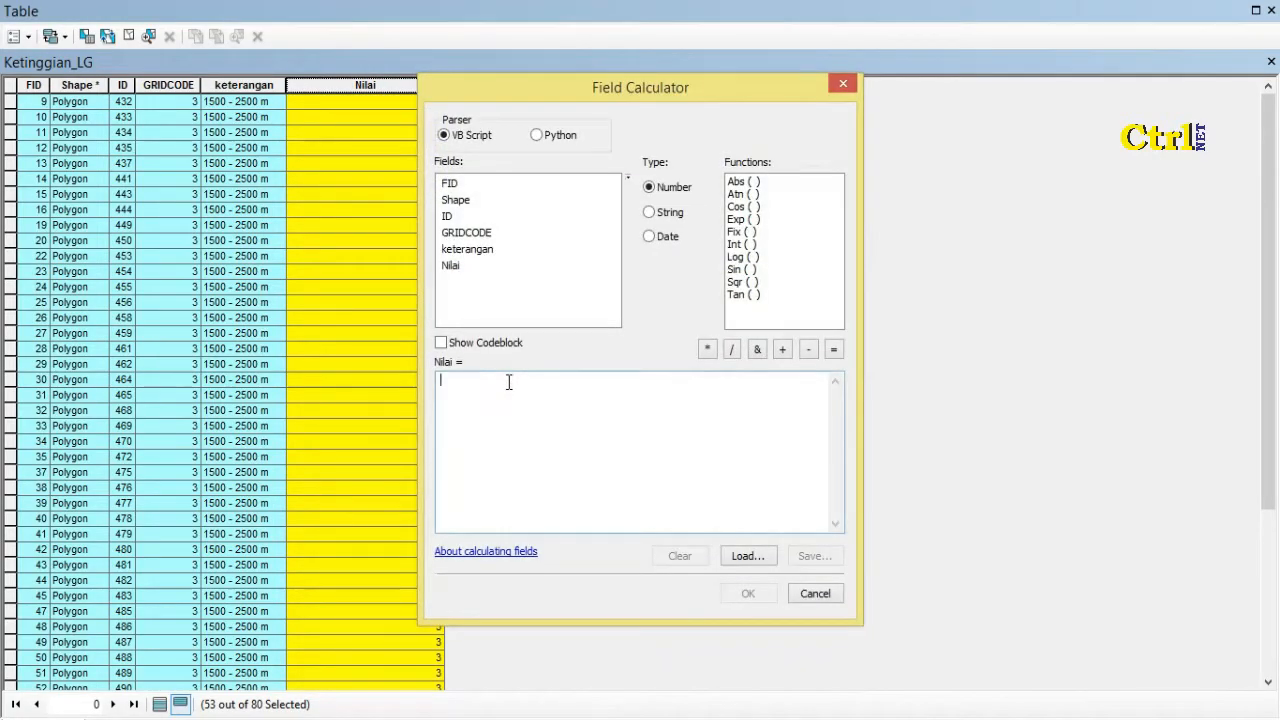
pyautogui.click(748, 593)
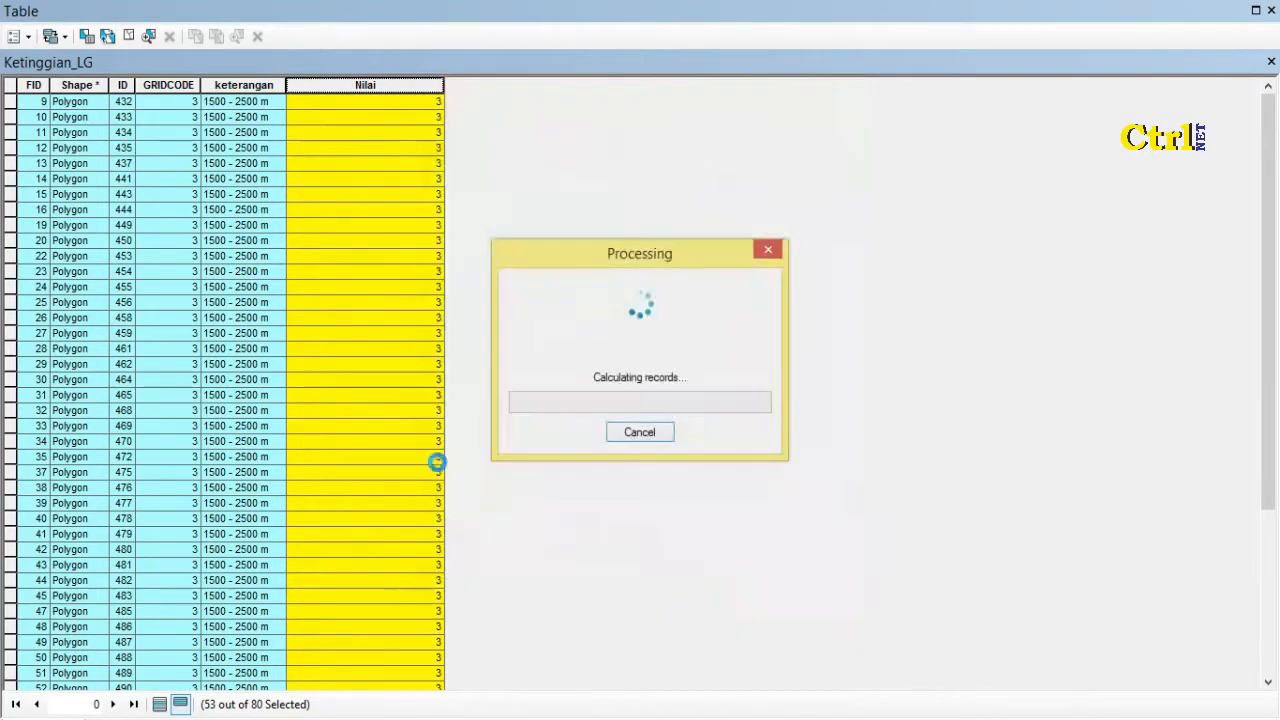
# Replace the selection query and select the Ketinggian_LG records where "keterangan" = '500 - 1500 m'.
pyautogui.click(50, 36)
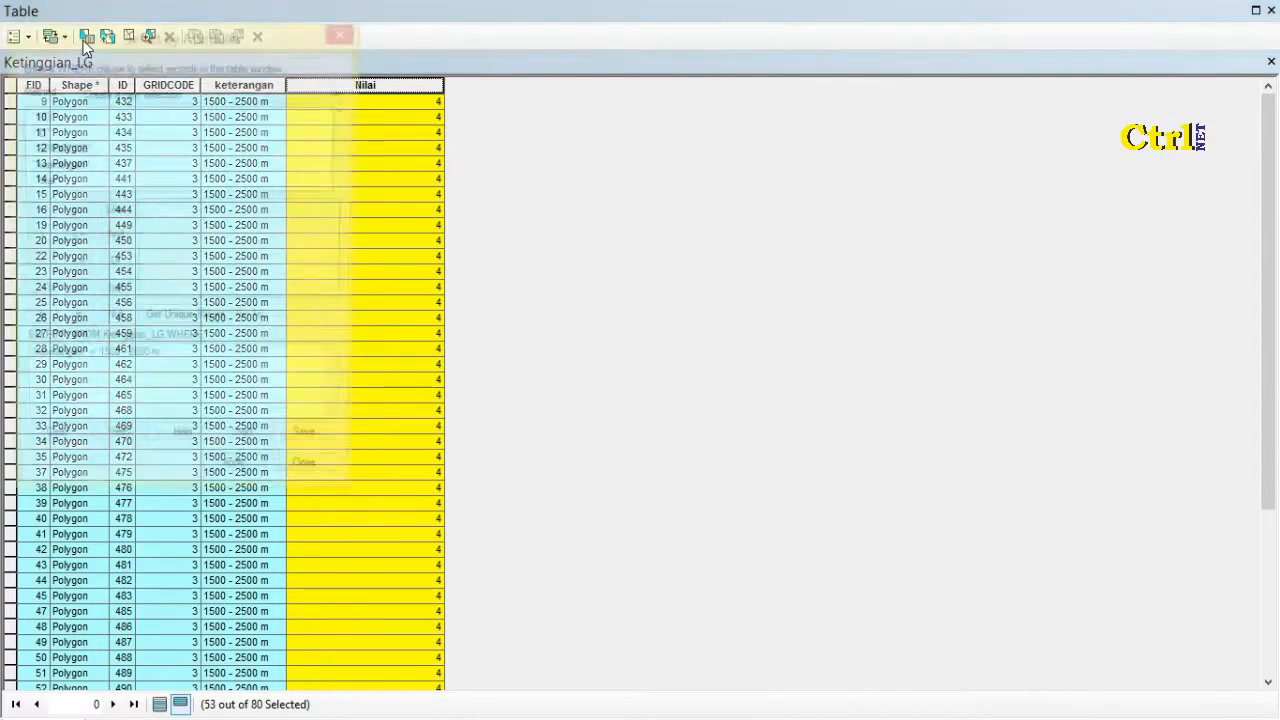
pyautogui.doubleClick(55, 165)
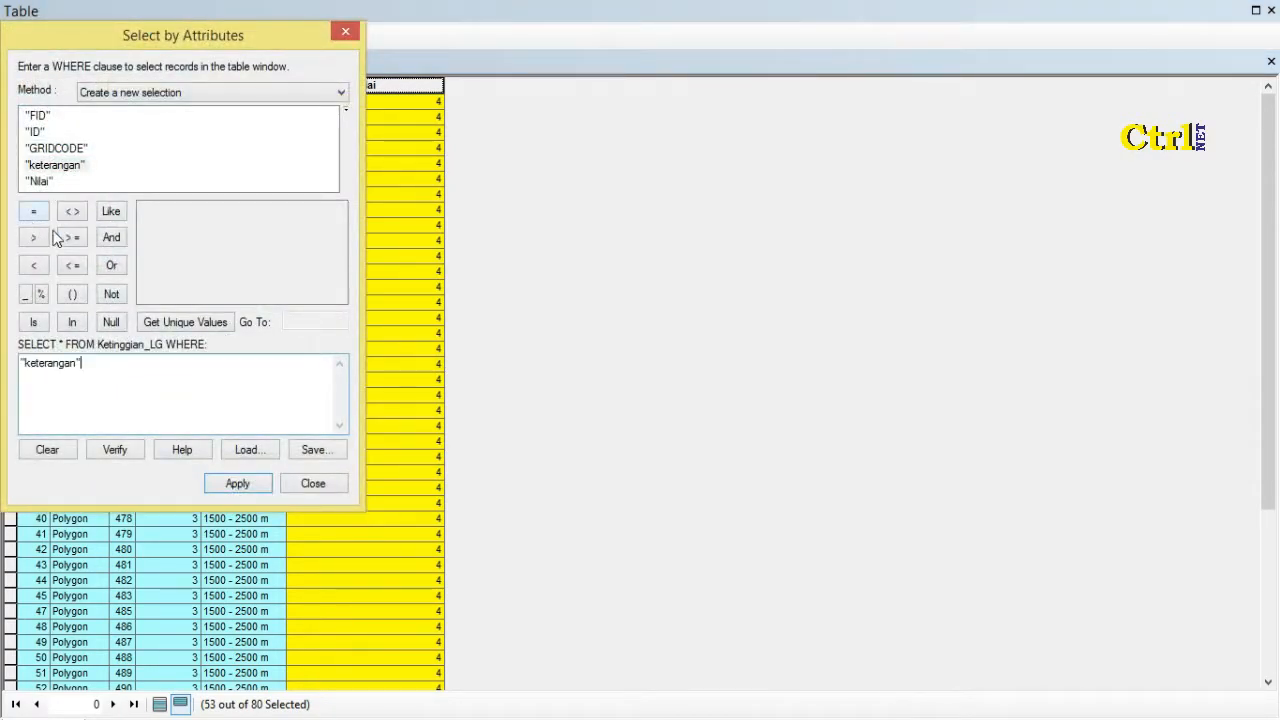
pyautogui.click(189, 322)
pyautogui.doubleClick(172, 227)
pyautogui.click(238, 483)
# Calculate the Nilai field as "3" for the selected 500 - 1500 m elevation records and close the Ketinggian_LG table.
pyautogui.rightClick(334, 86)
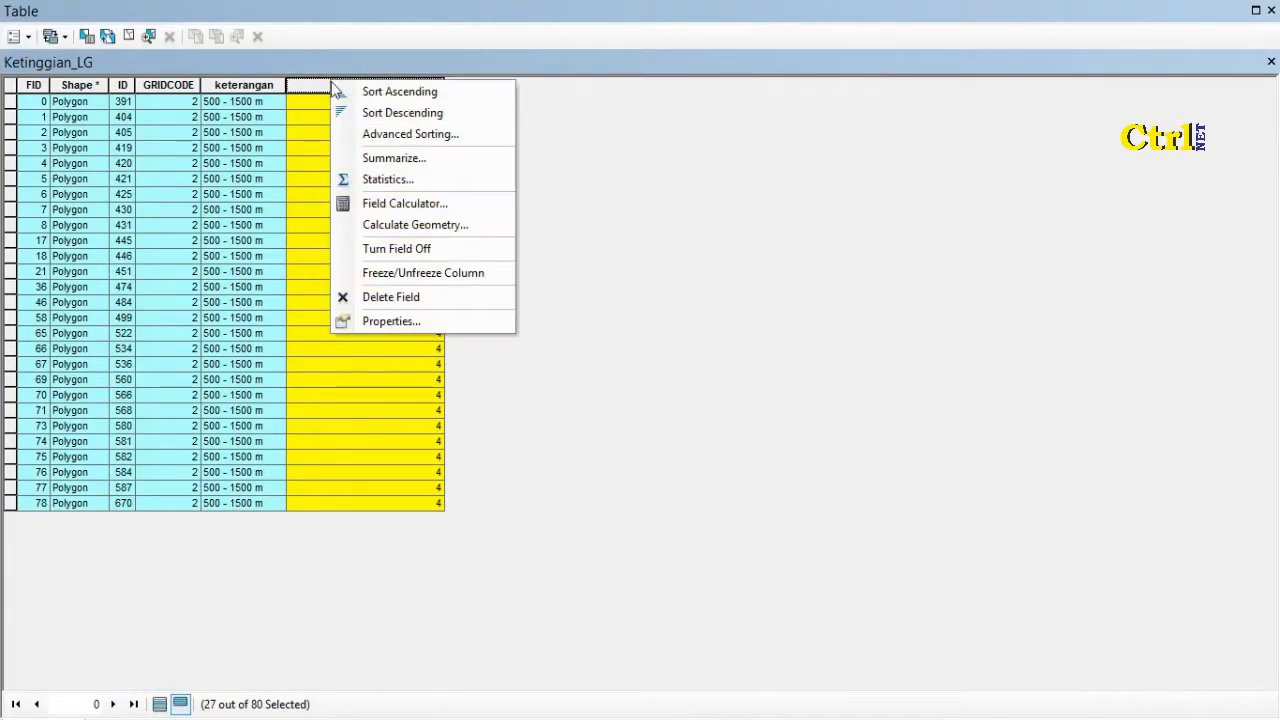
pyautogui.click(422, 201)
pyautogui.click(590, 400)
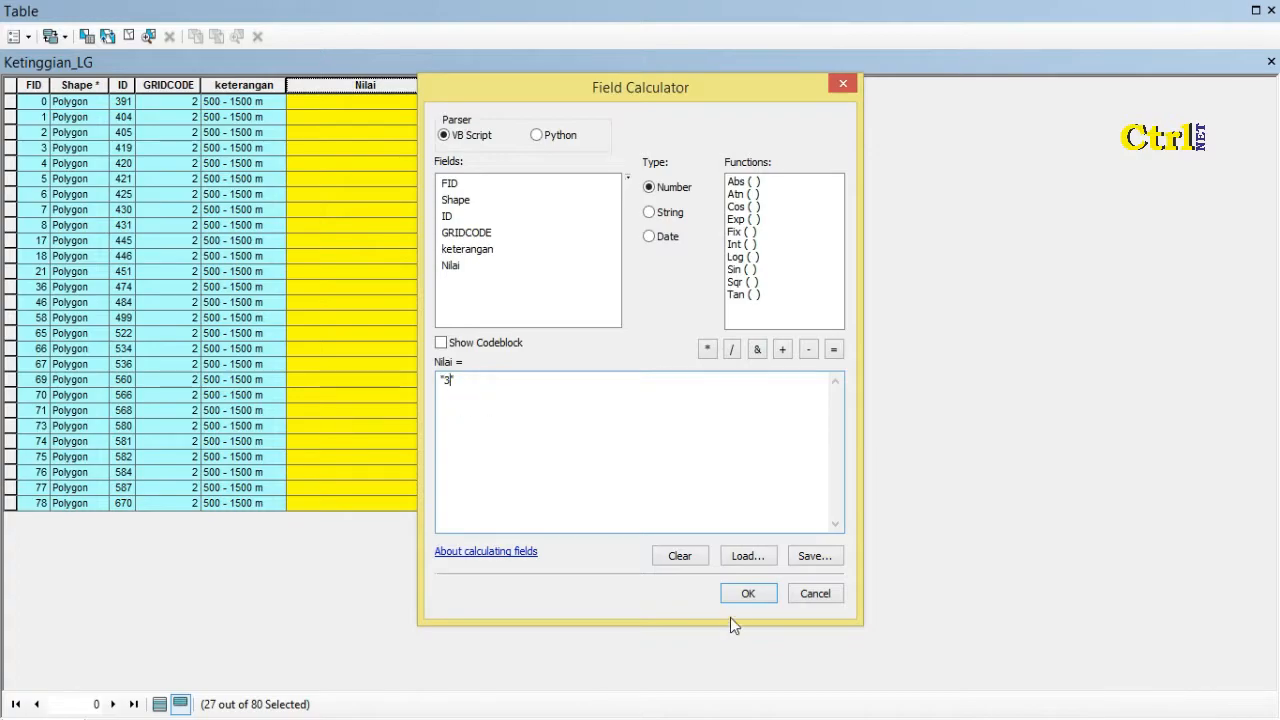
pyautogui.write('3')
pyautogui.click(746, 592)
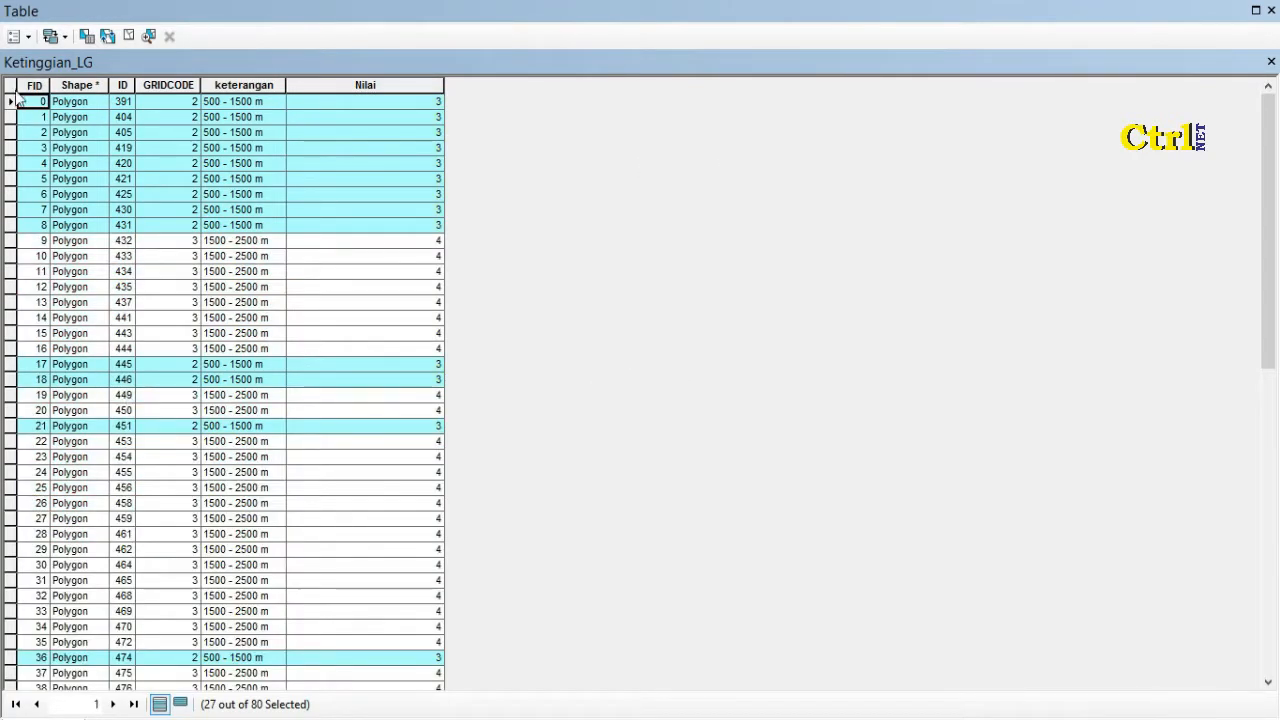
pyautogui.click(129, 36)
pyautogui.click(1271, 61)
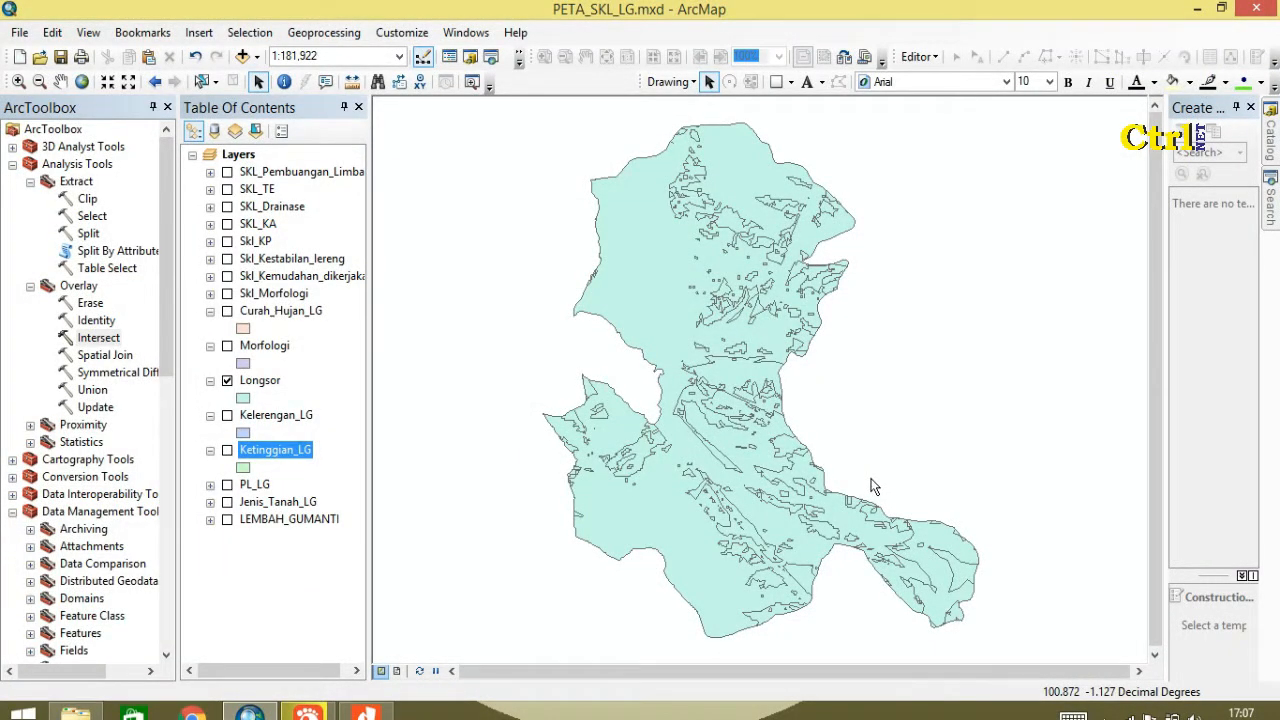
# Open the Intersect overlay tool.
pyautogui.doubleClick(117, 344)
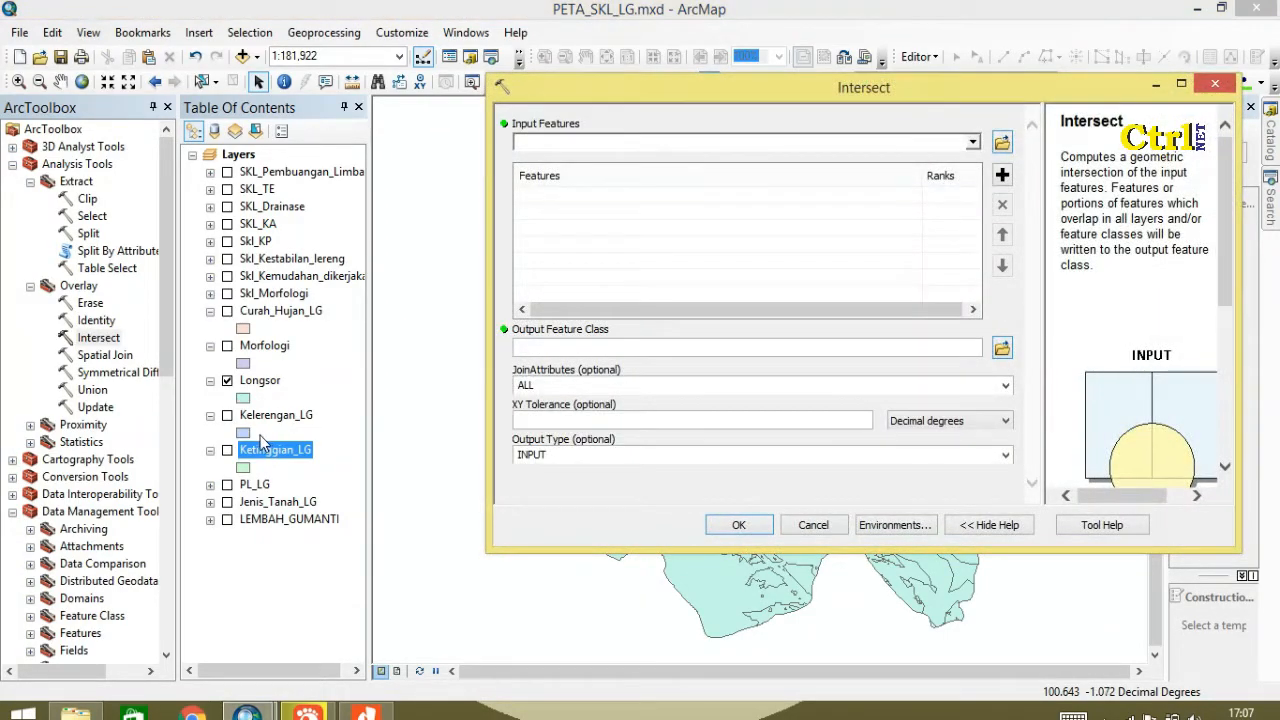
pyautogui.keyDown('ctrl'); pyautogui.click(283, 418); pyautogui.keyUp('ctrl')
pyautogui.keyDown('ctrl'); pyautogui.click(266, 384); pyautogui.keyUp('ctrl')
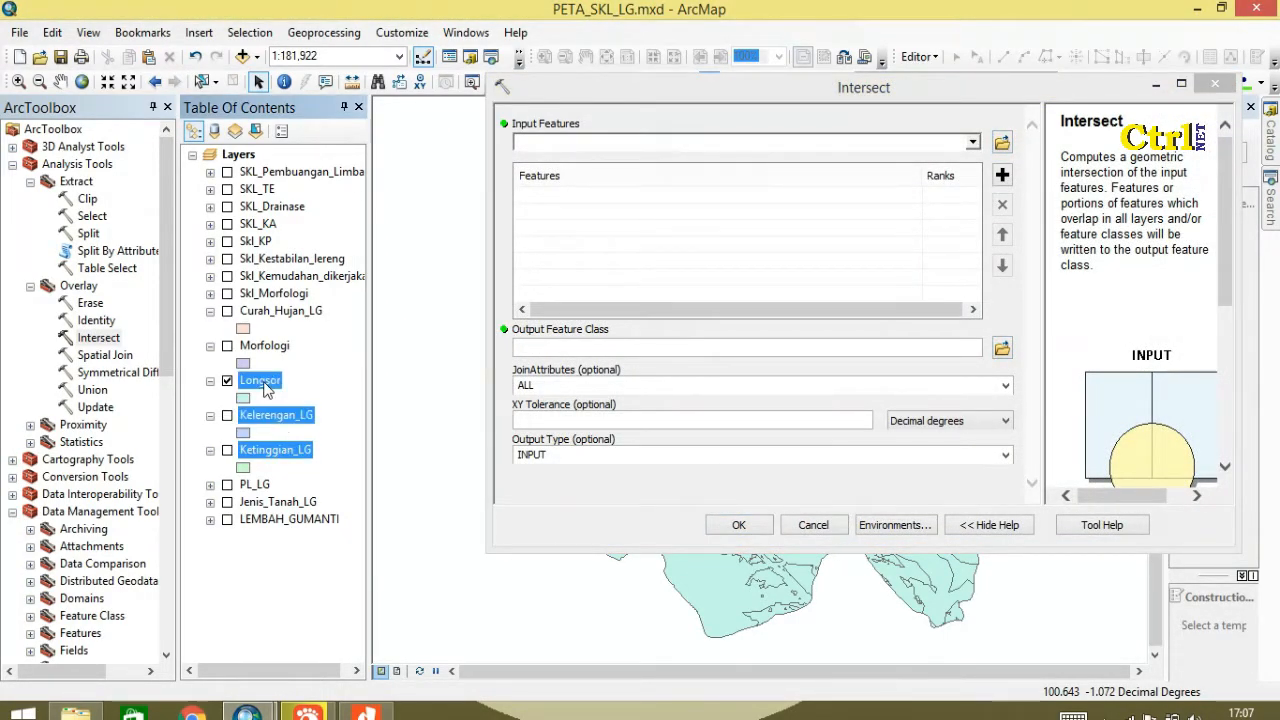
pyautogui.click(277, 348)
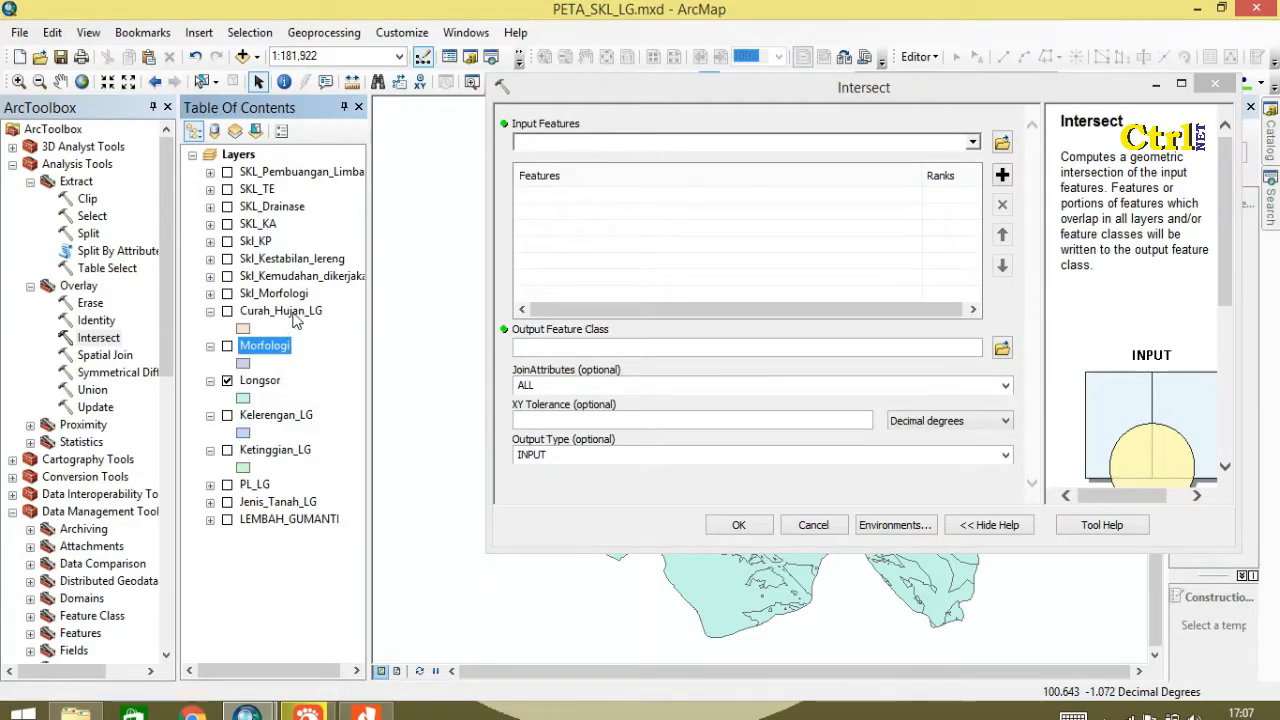
pyautogui.keyDown('ctrl'); pyautogui.click(294, 316); pyautogui.keyUp('ctrl')
pyautogui.keyDown('ctrl'); pyautogui.click(275, 380); pyautogui.keyUp('ctrl')
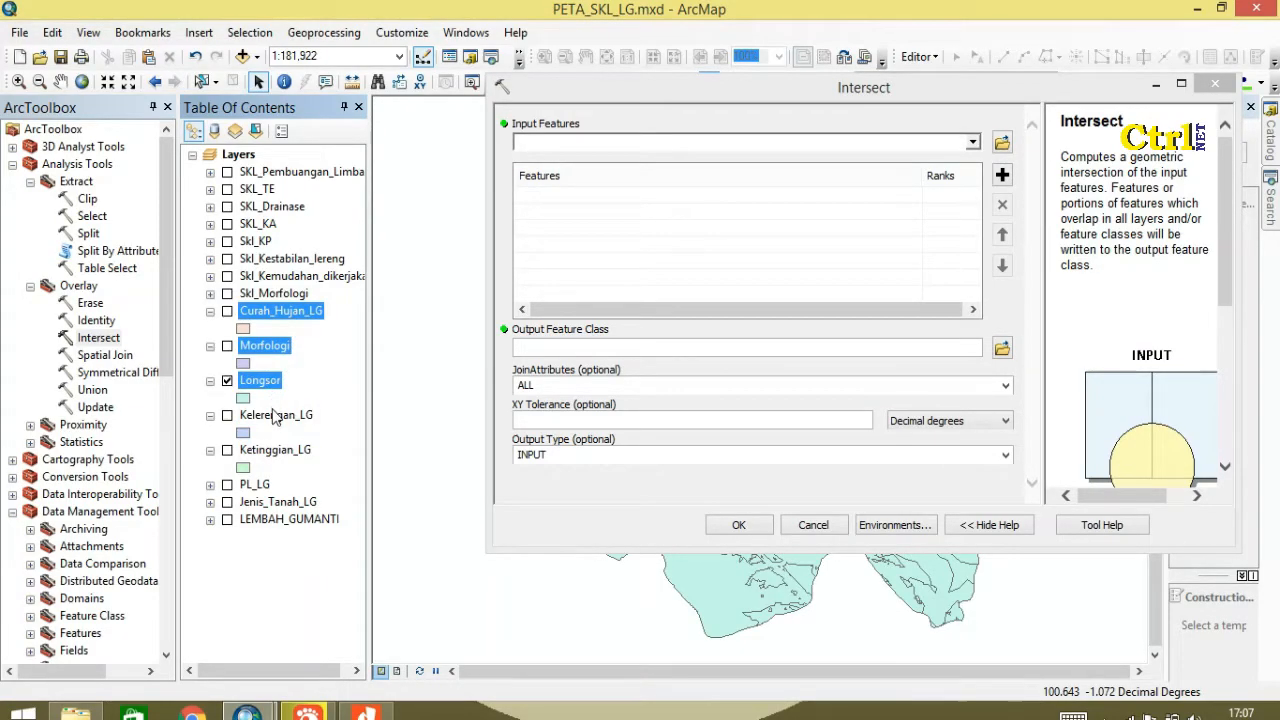
pyautogui.keyDown('ctrl'); pyautogui.click(275, 418); pyautogui.keyUp('ctrl')
# Add the Curah_Hujan_LG, Morfologi, Longsor, Kelerengan_LG and Ketinggian_LG layers together as the Intersect input features.
pyautogui.click(284, 452)
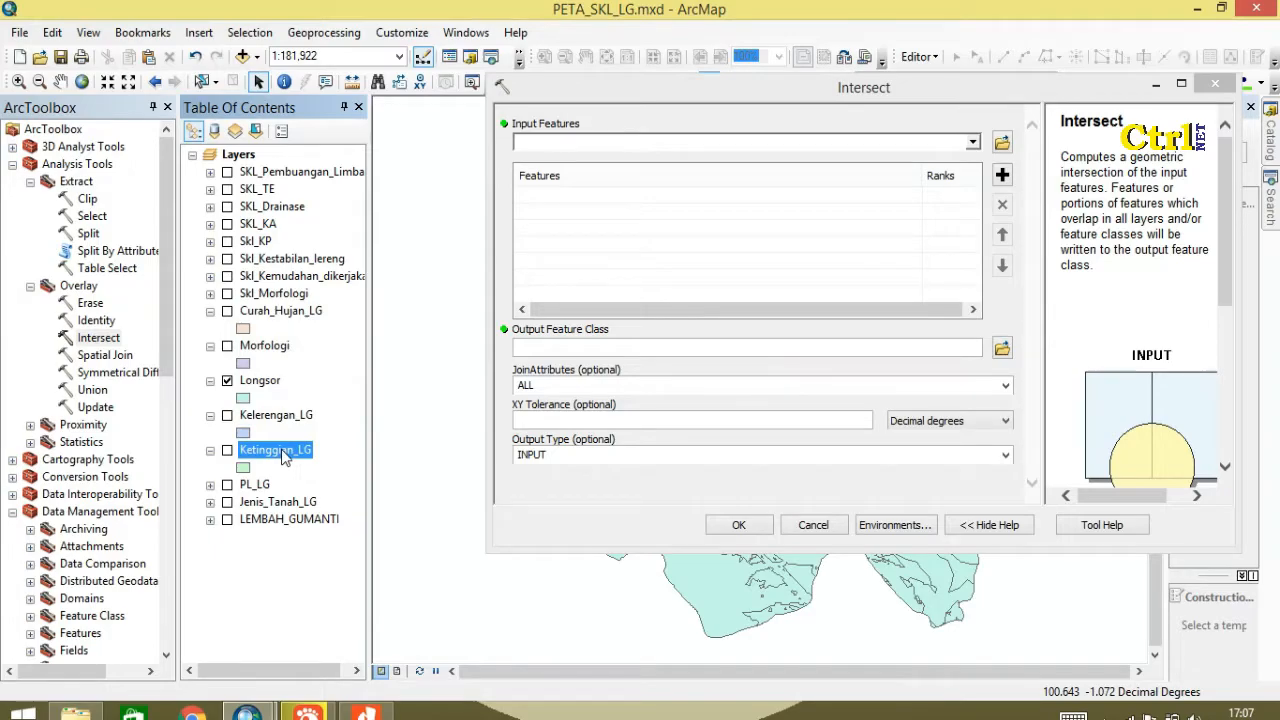
pyautogui.keyDown('ctrl'); pyautogui.click(283, 420); pyautogui.keyUp('ctrl')
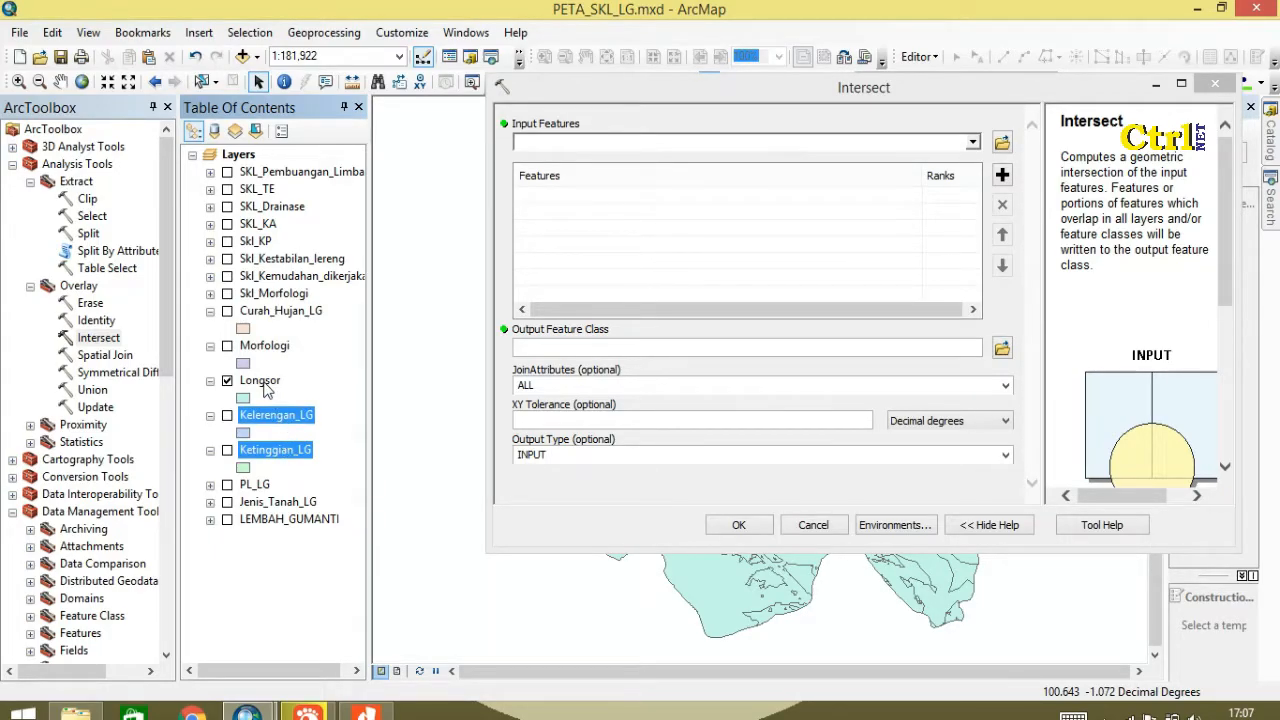
pyautogui.keyDown('ctrl'); pyautogui.click(265, 384); pyautogui.keyUp('ctrl')
pyautogui.keyDown('ctrl'); pyautogui.click(266, 350); pyautogui.keyUp('ctrl')
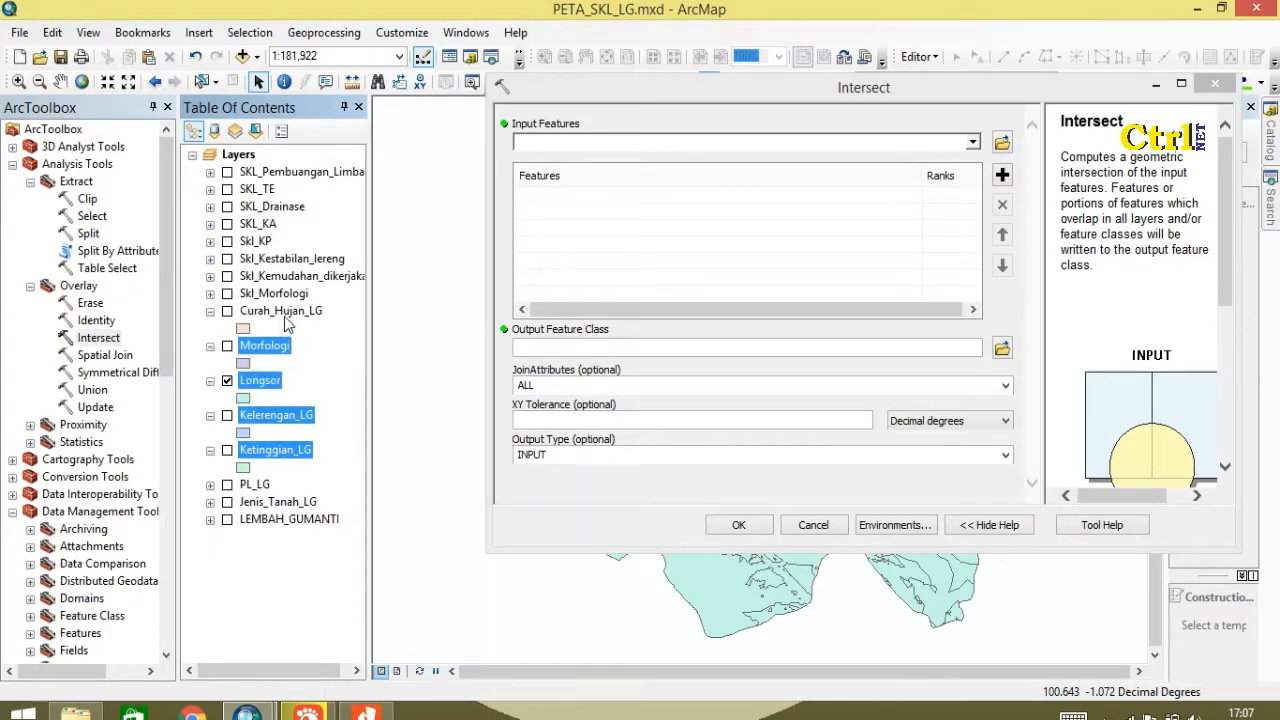
pyautogui.keyDown('ctrl'); pyautogui.click(287, 316); pyautogui.keyUp('ctrl')
pyautogui.moveTo(287, 316); pyautogui.dragTo(563, 255)
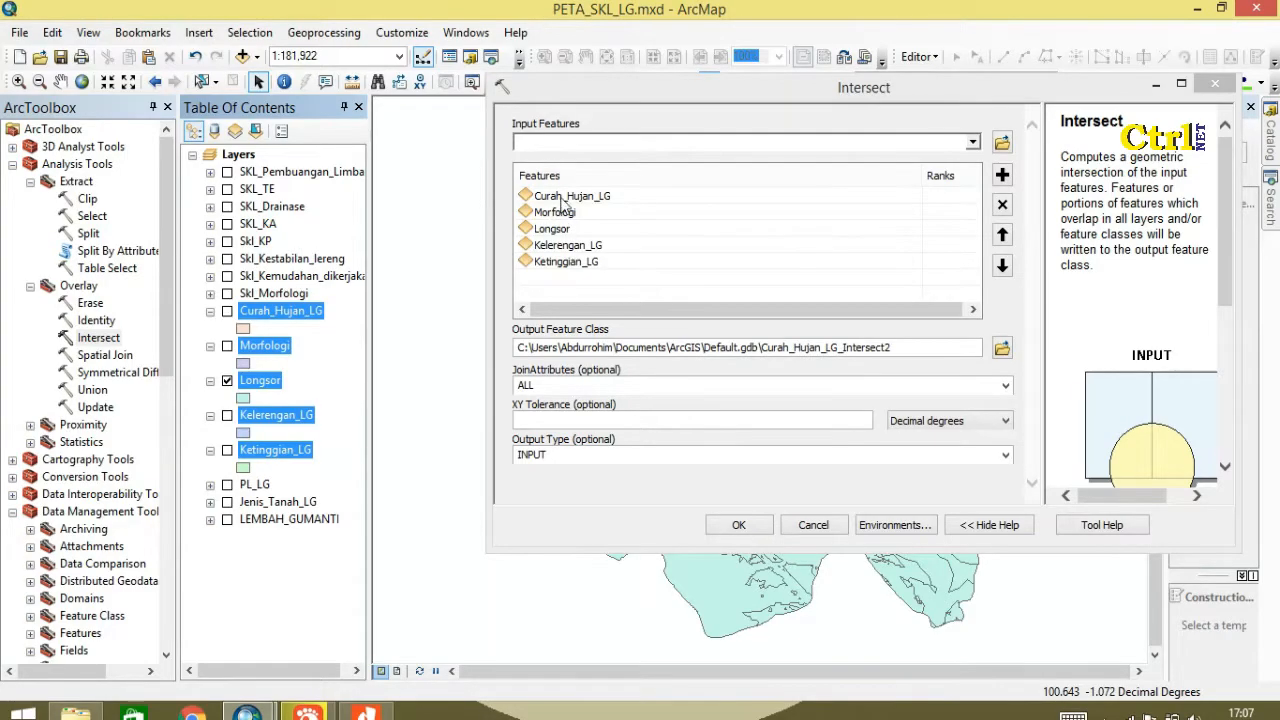
# Create a folder named SKL Bencana Alama in the PETA SKL project folder while choosing the Intersect output location.
pyautogui.click(1001, 347)
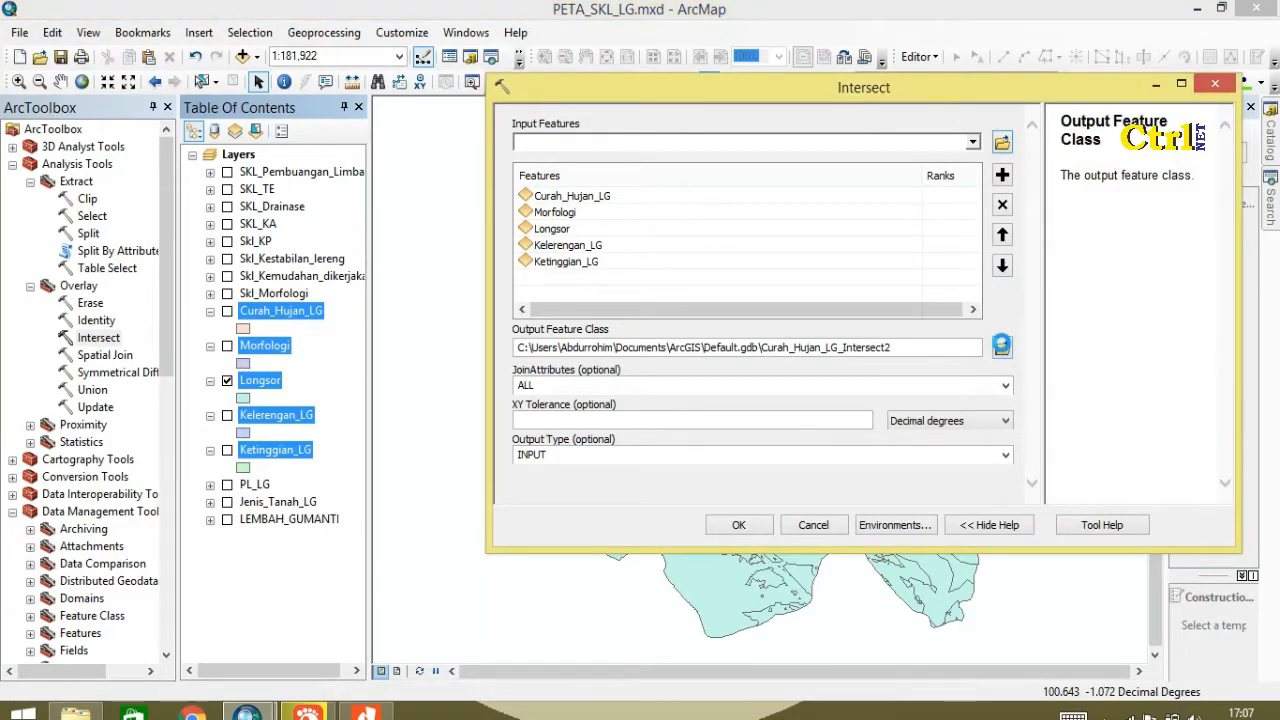
pyautogui.click(890, 194)
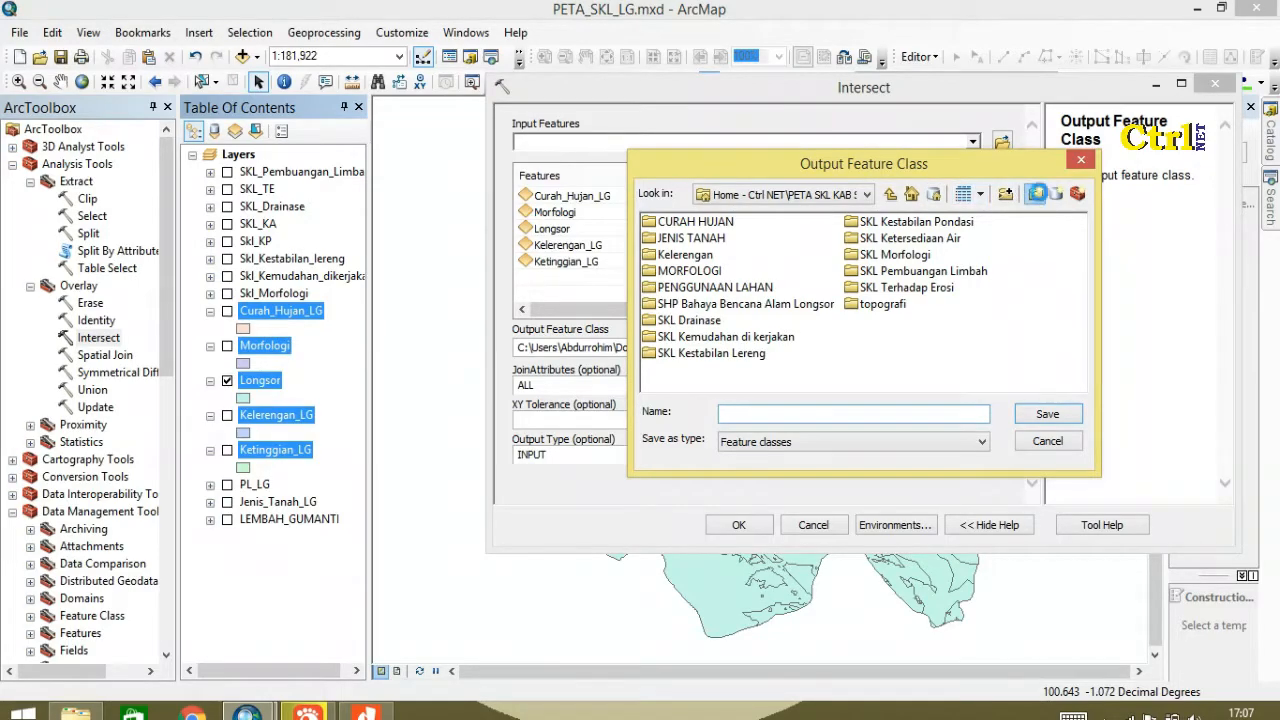
pyautogui.click(1035, 194)
pyautogui.write('SKL')
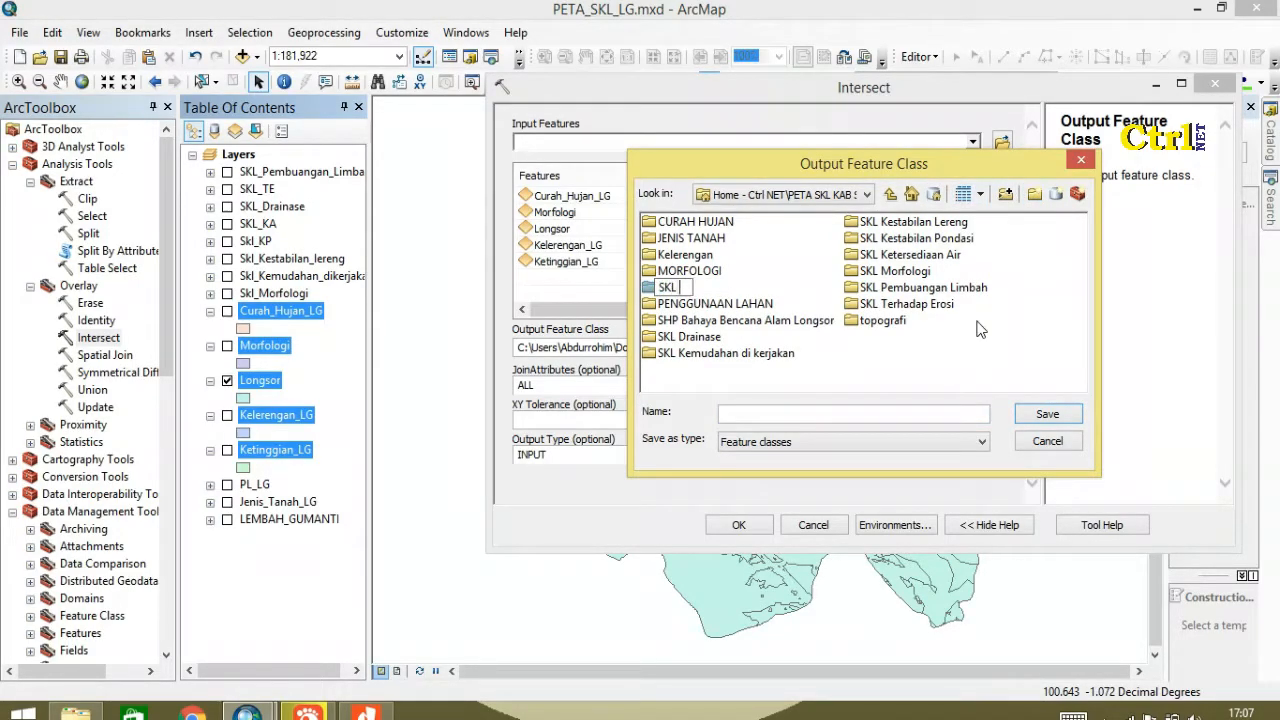
pyautogui.write(' Bencana Alama')
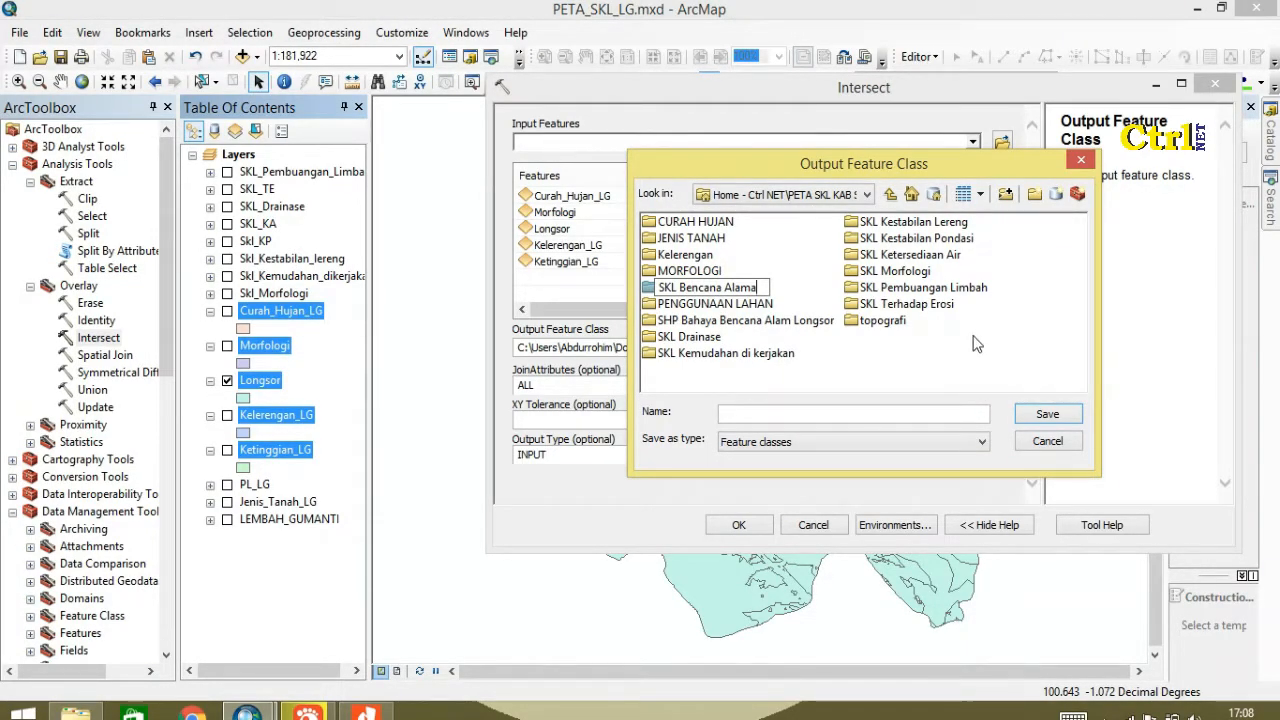
pyautogui.press('Return')
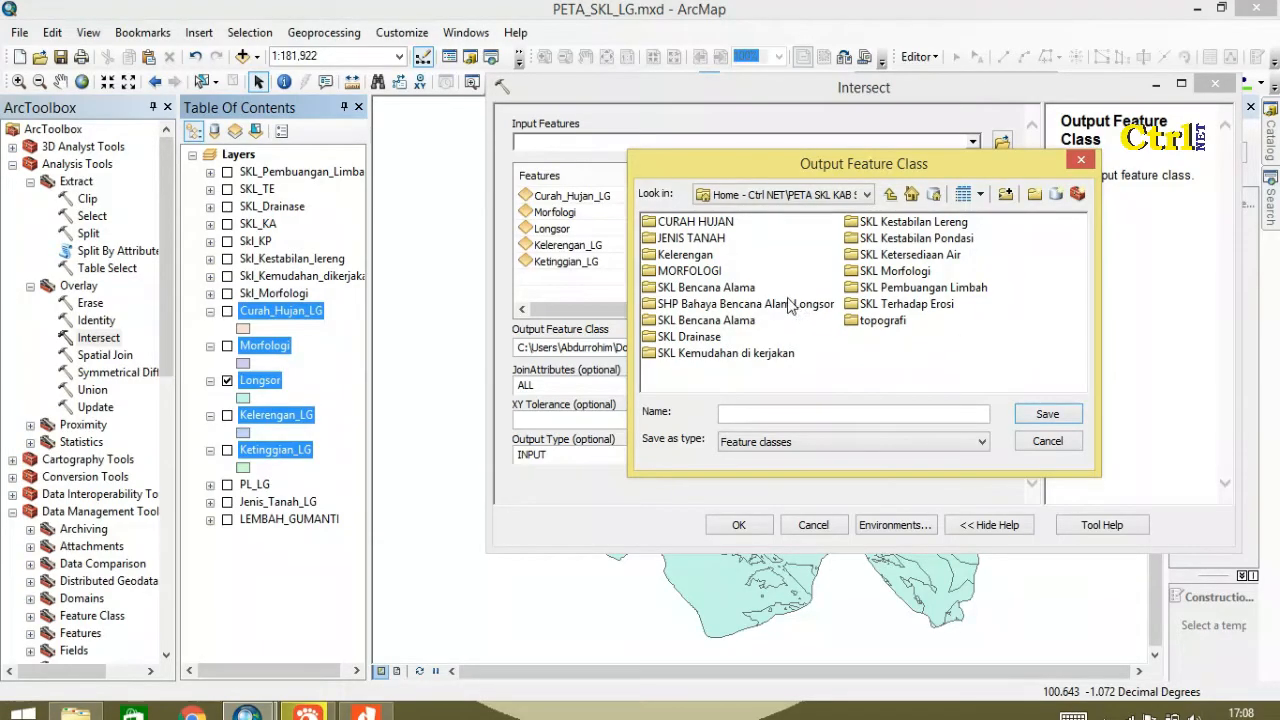
# Try to rename the new output folder as SKL Bencana Alam.
pyautogui.click(750, 289)
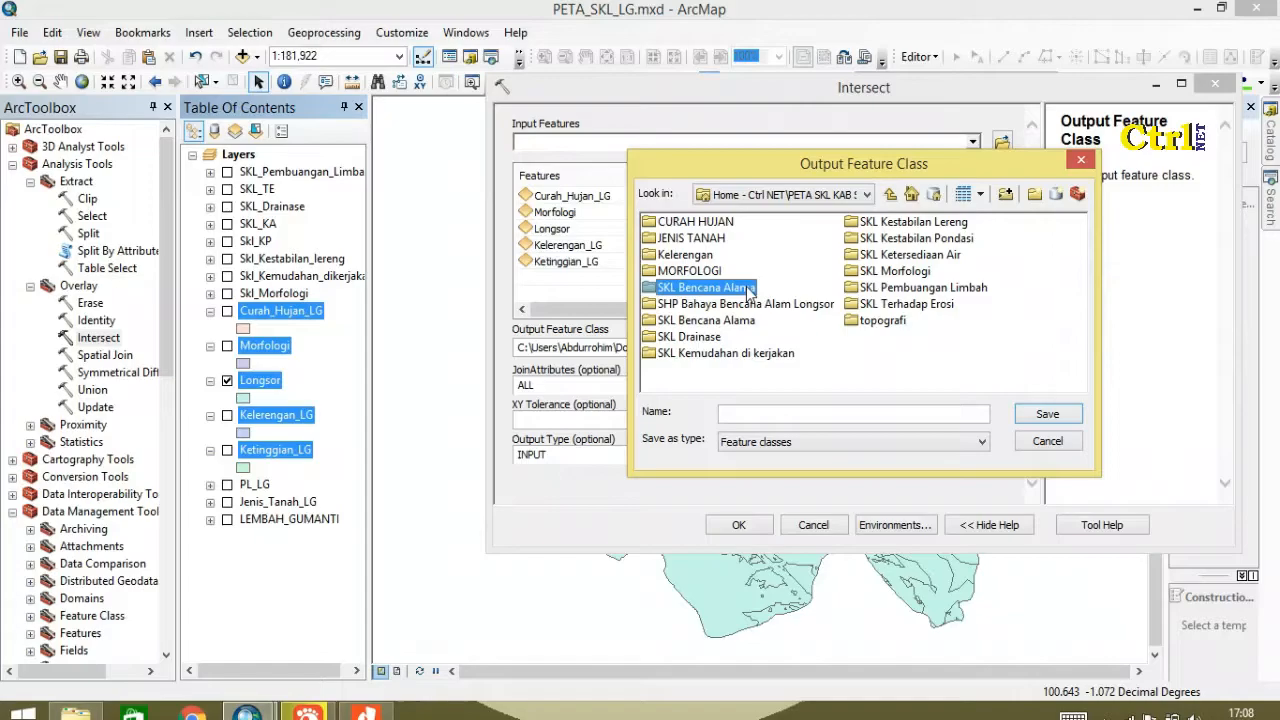
pyautogui.click(748, 289)
pyautogui.click(757, 287)
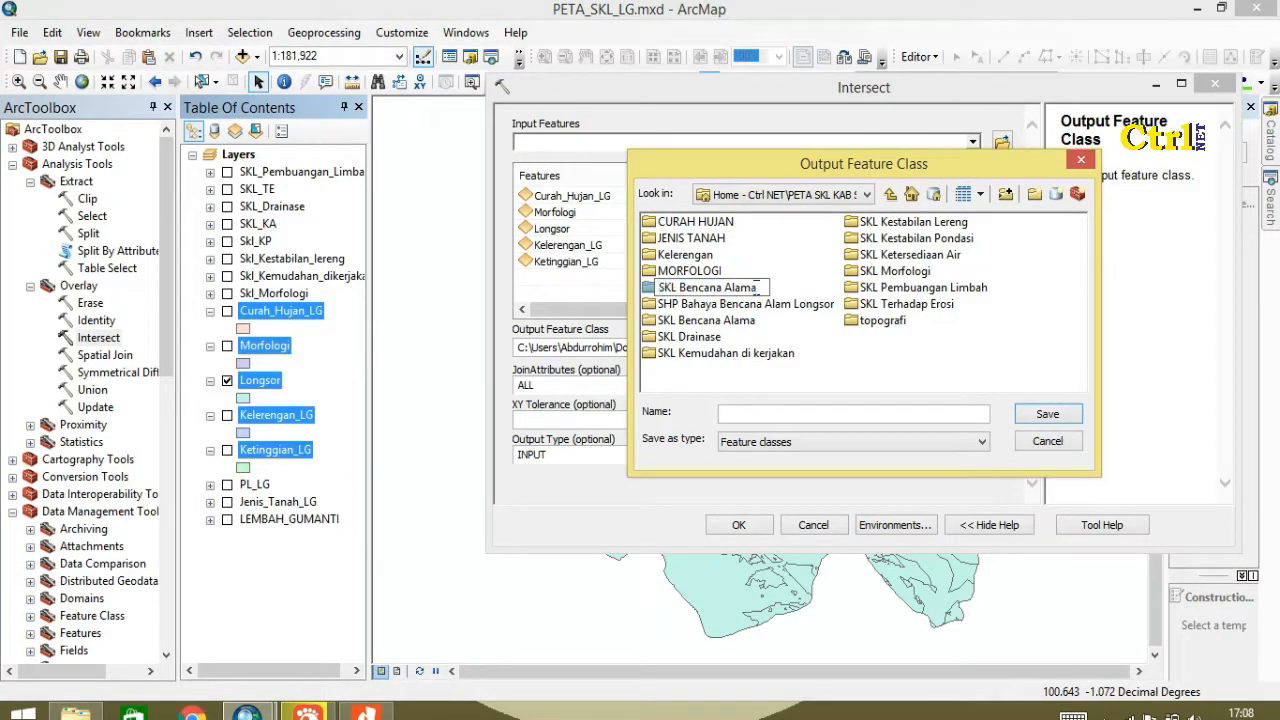
pyautogui.click(762, 322)
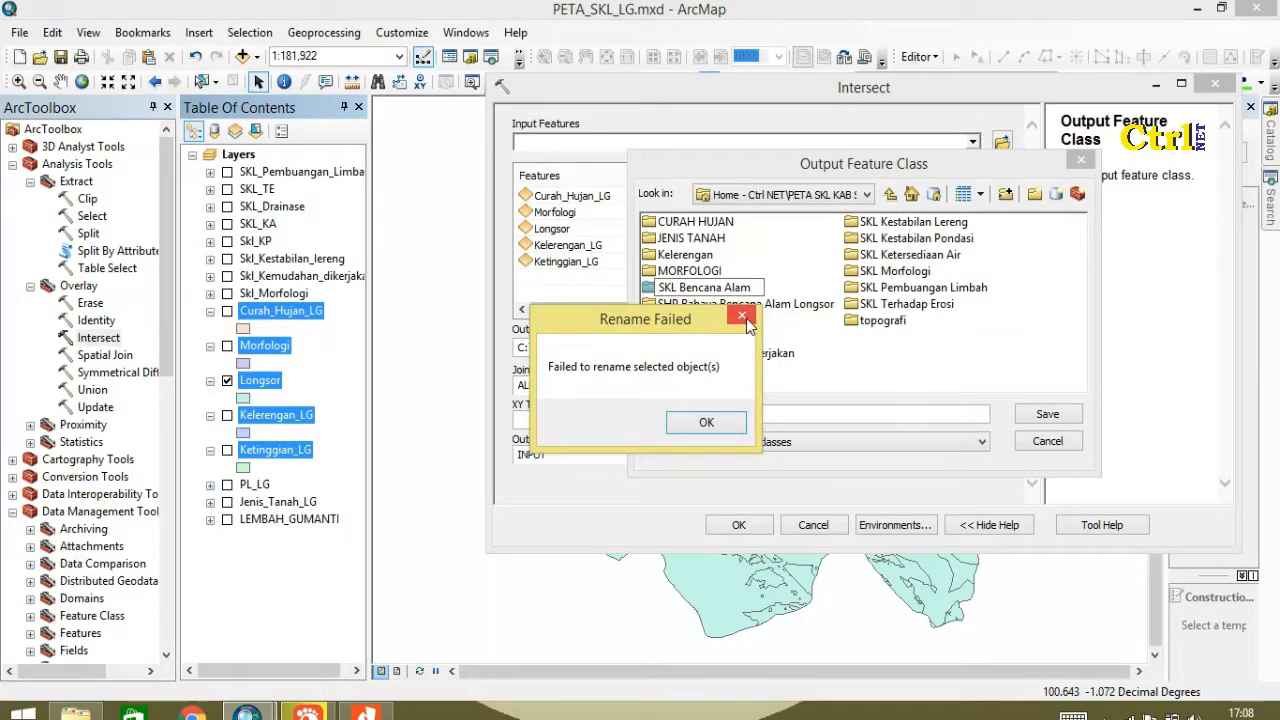
pyautogui.click(742, 317)
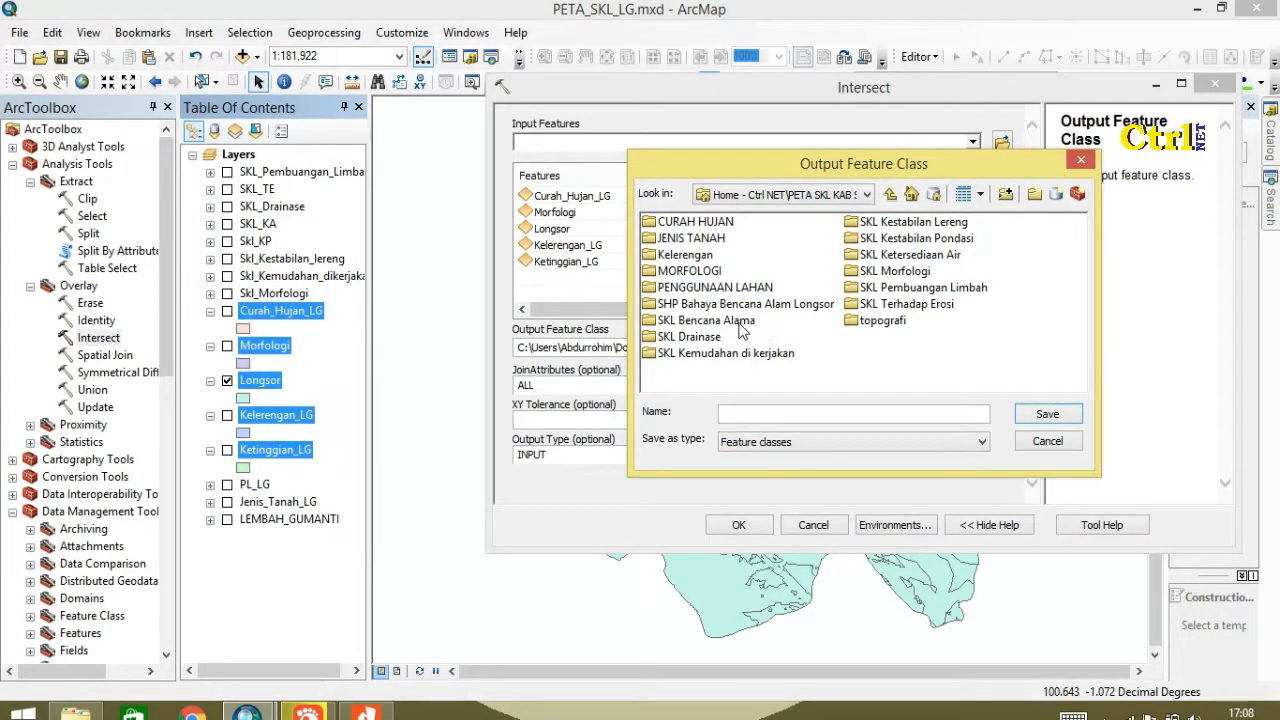
# Save the output feature class as SKL_Becana_Alam in the SKL Bencana Alama folder and run the Intersect.
pyautogui.click(740, 322)
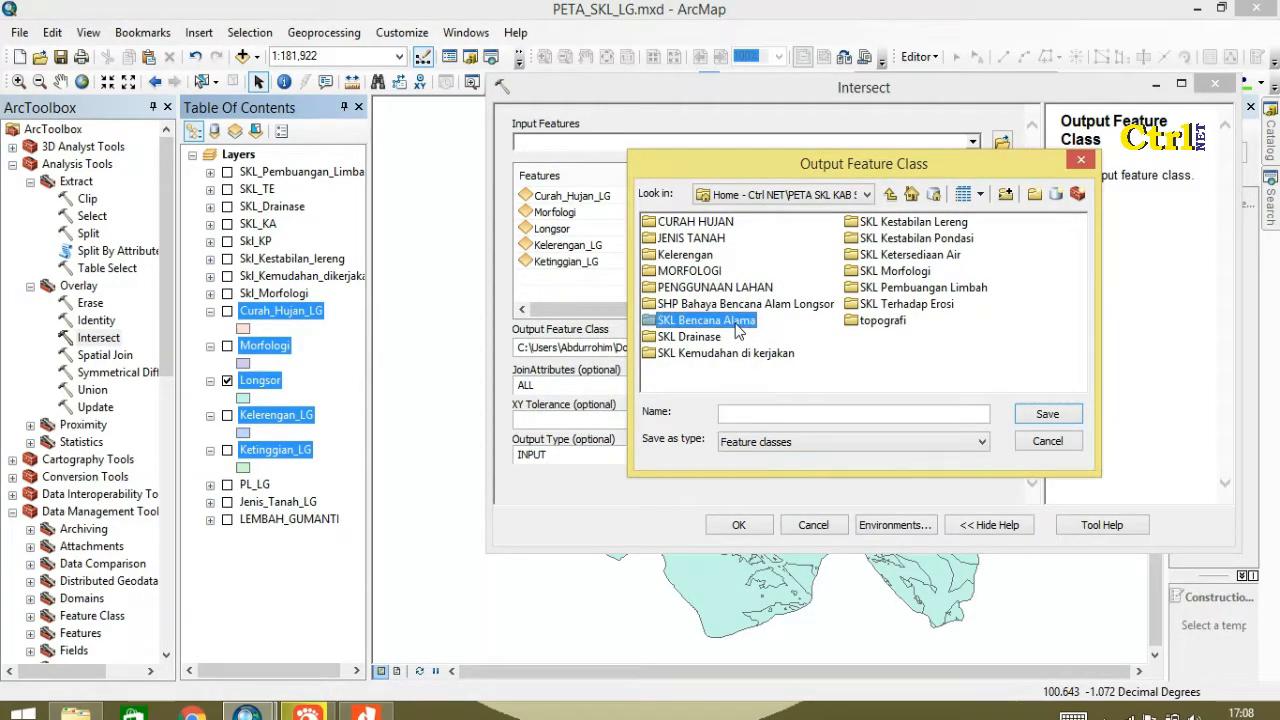
pyautogui.doubleClick(735, 324)
pyautogui.click(785, 419)
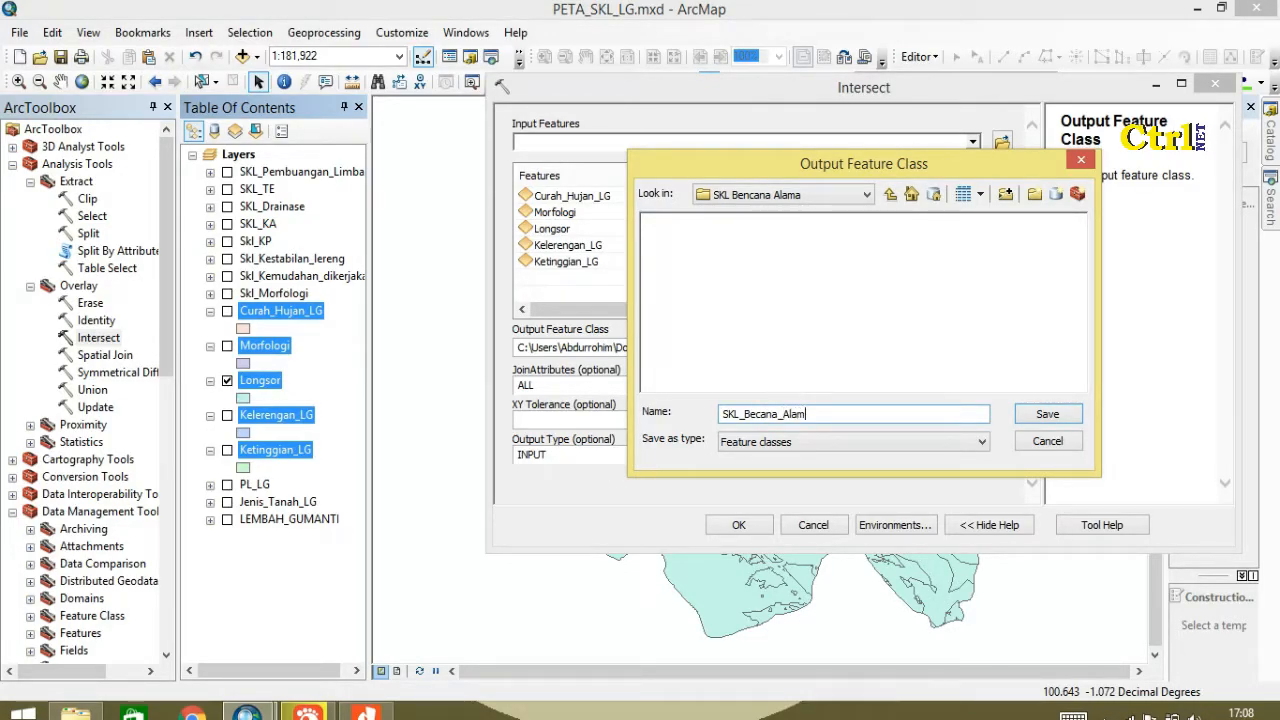
pyautogui.click(1047, 416)
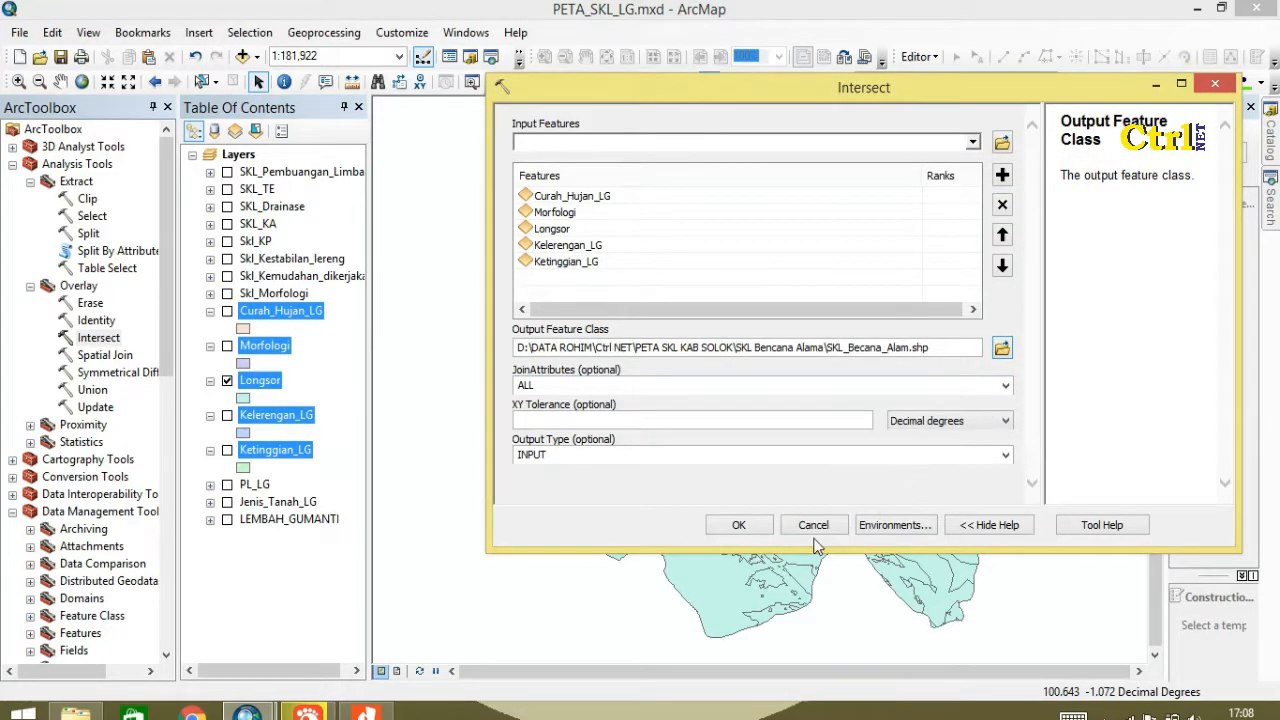
pyautogui.click(752, 535)
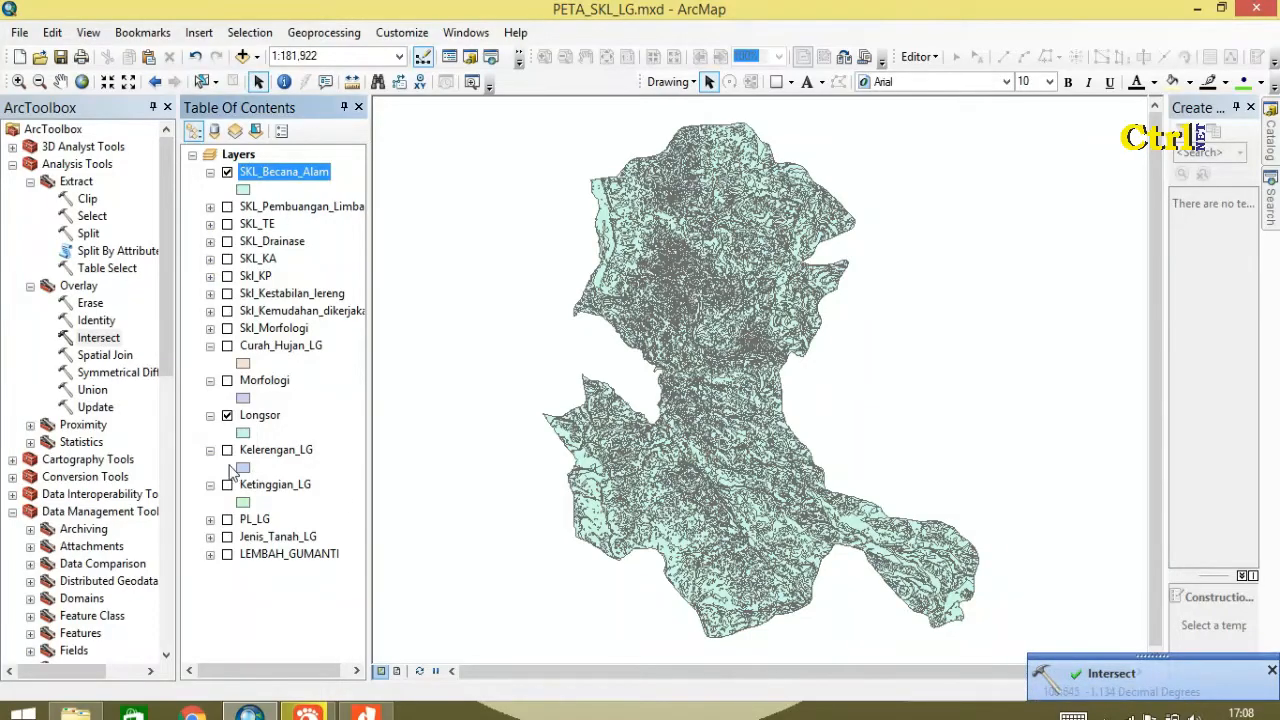
# Hide the Longsor layer and open the attribute table of the SKL_Becana_Alam layer.
pyautogui.click(228, 416)
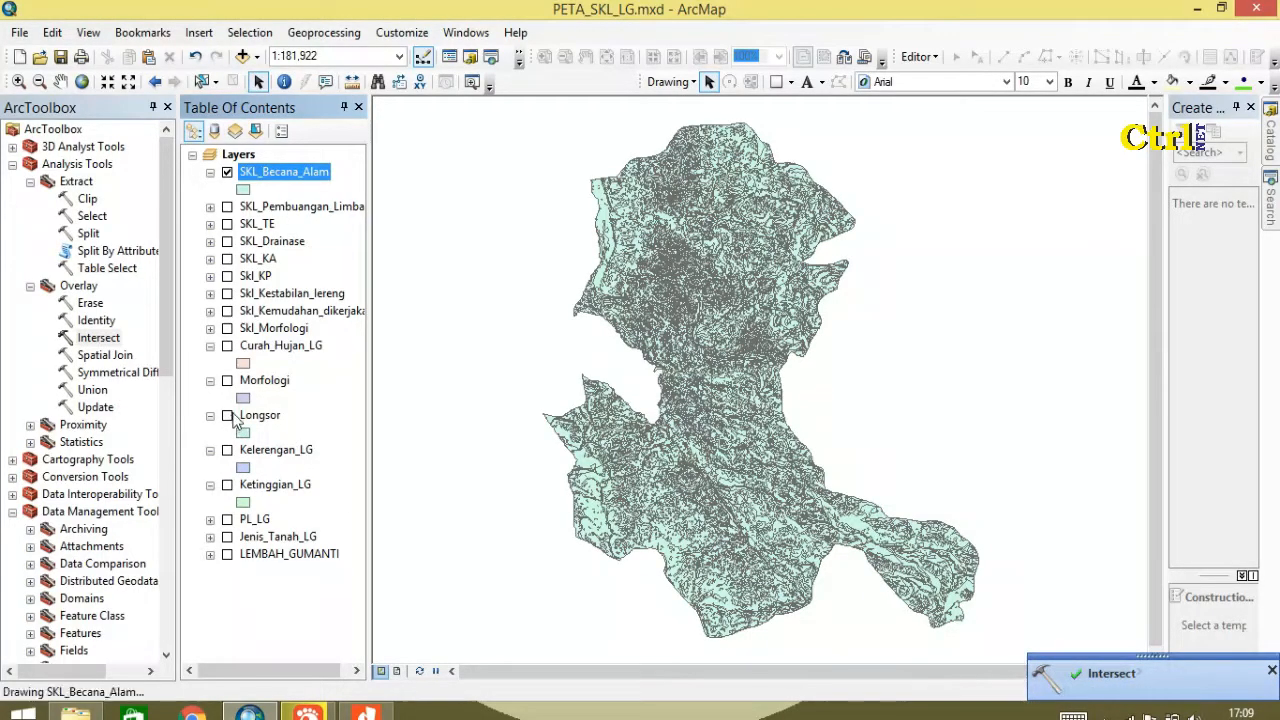
pyautogui.rightClick(323, 174)
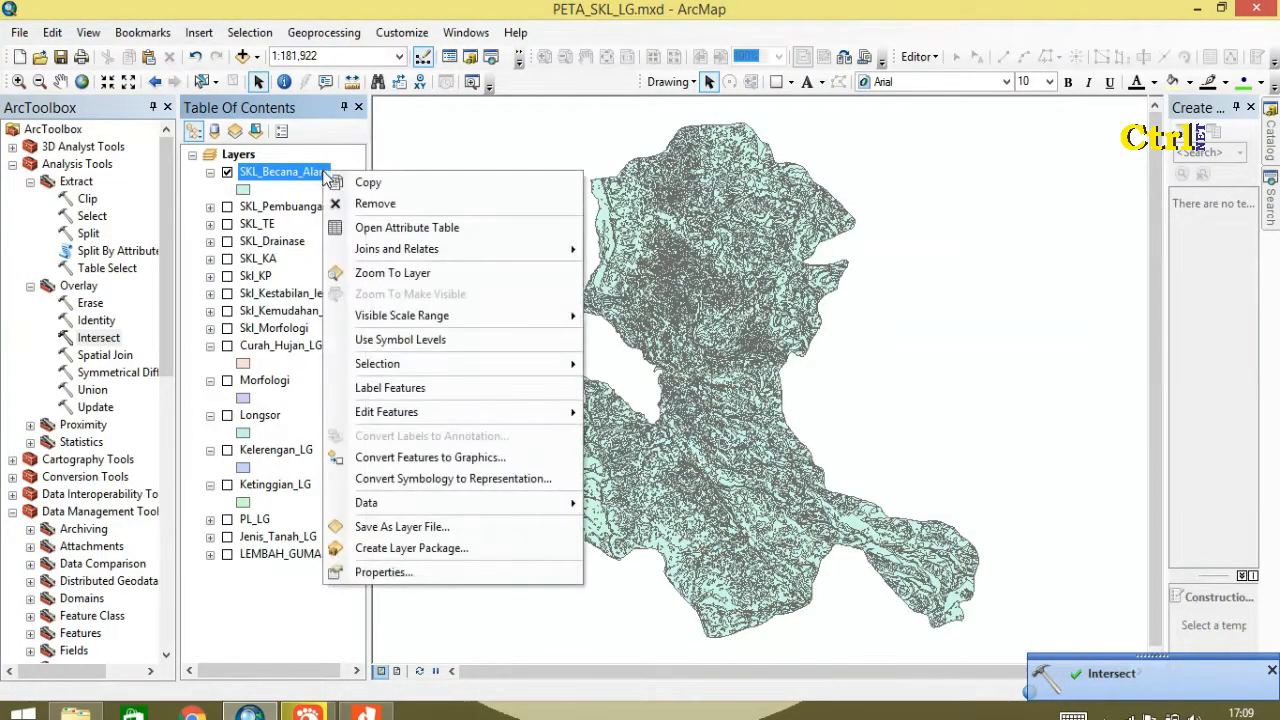
pyautogui.click(402, 234)
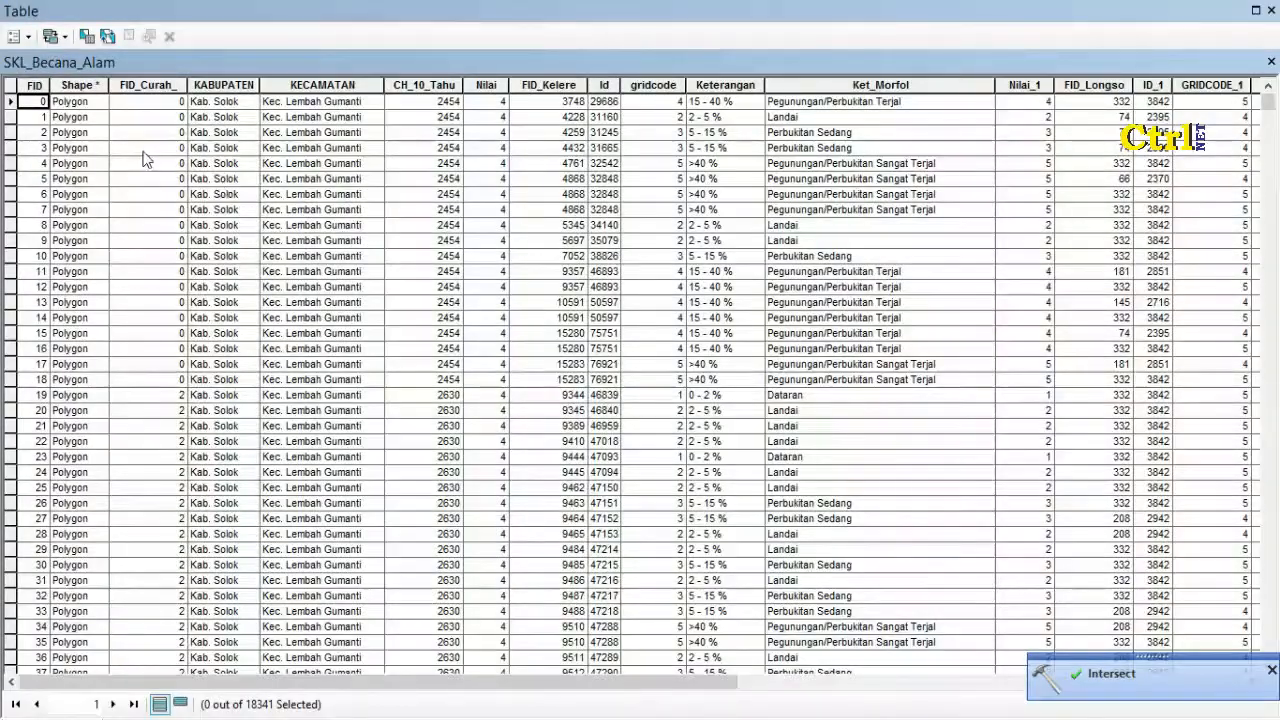
# Add a field named Nilai_Total of type Double to the SKL_Becana_Alam table.
pyautogui.click(20, 37)
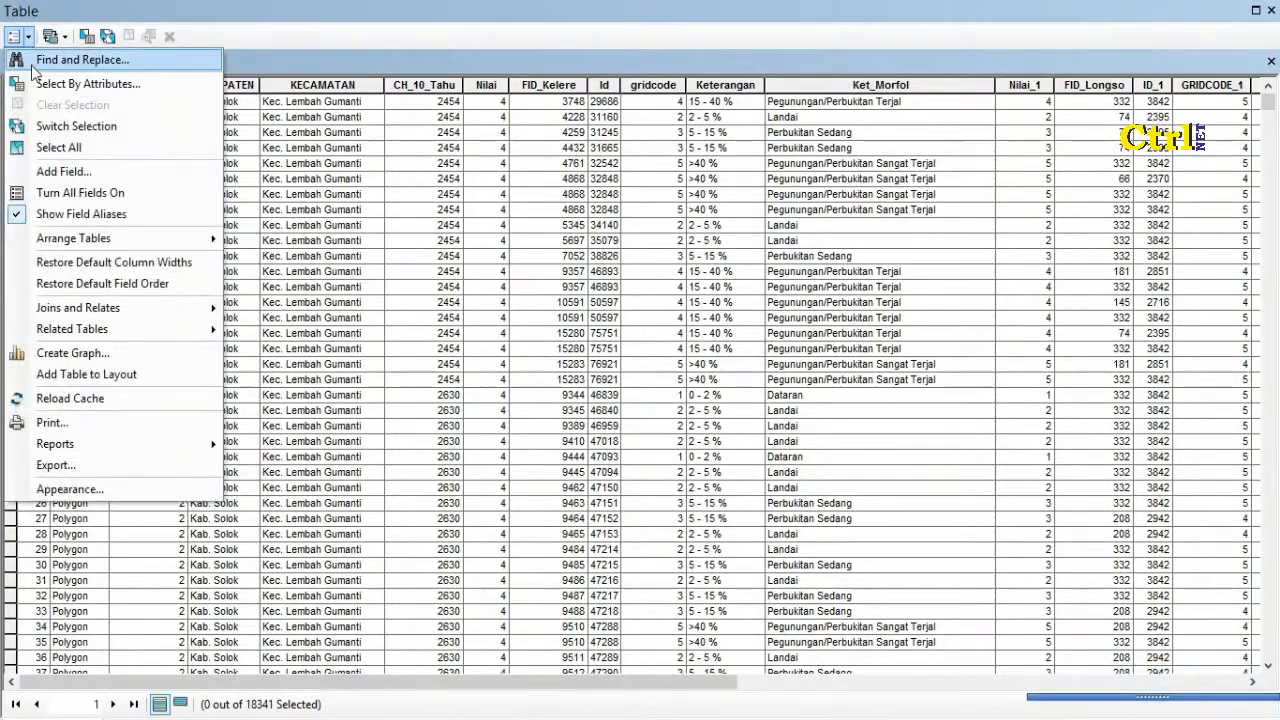
pyautogui.click(55, 172)
pyautogui.write('N')
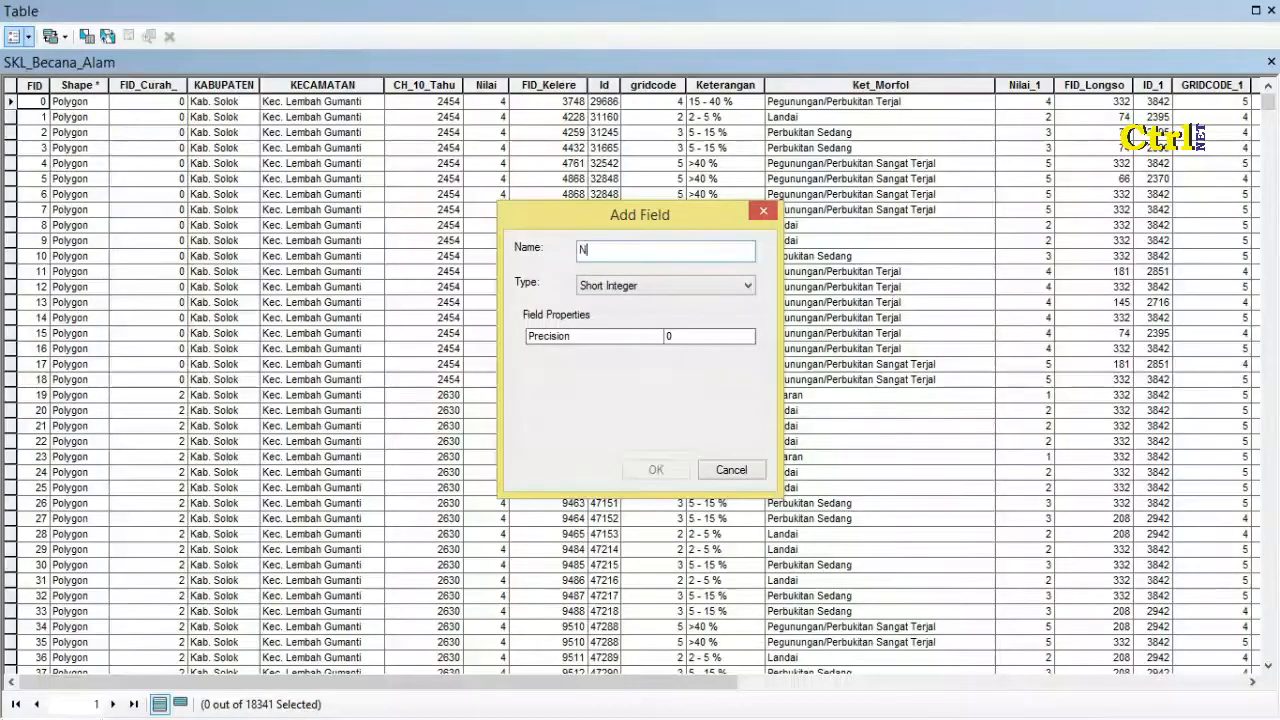
pyautogui.write('ilai_Total')
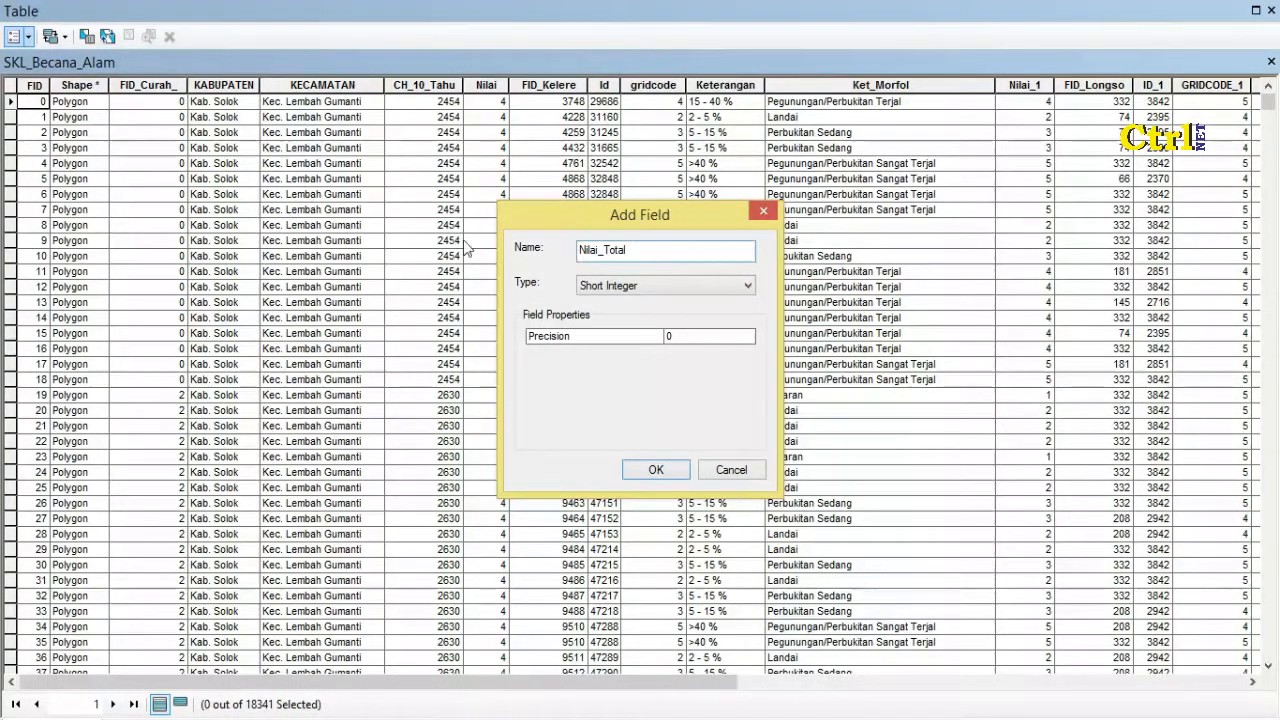
pyautogui.click(588, 285)
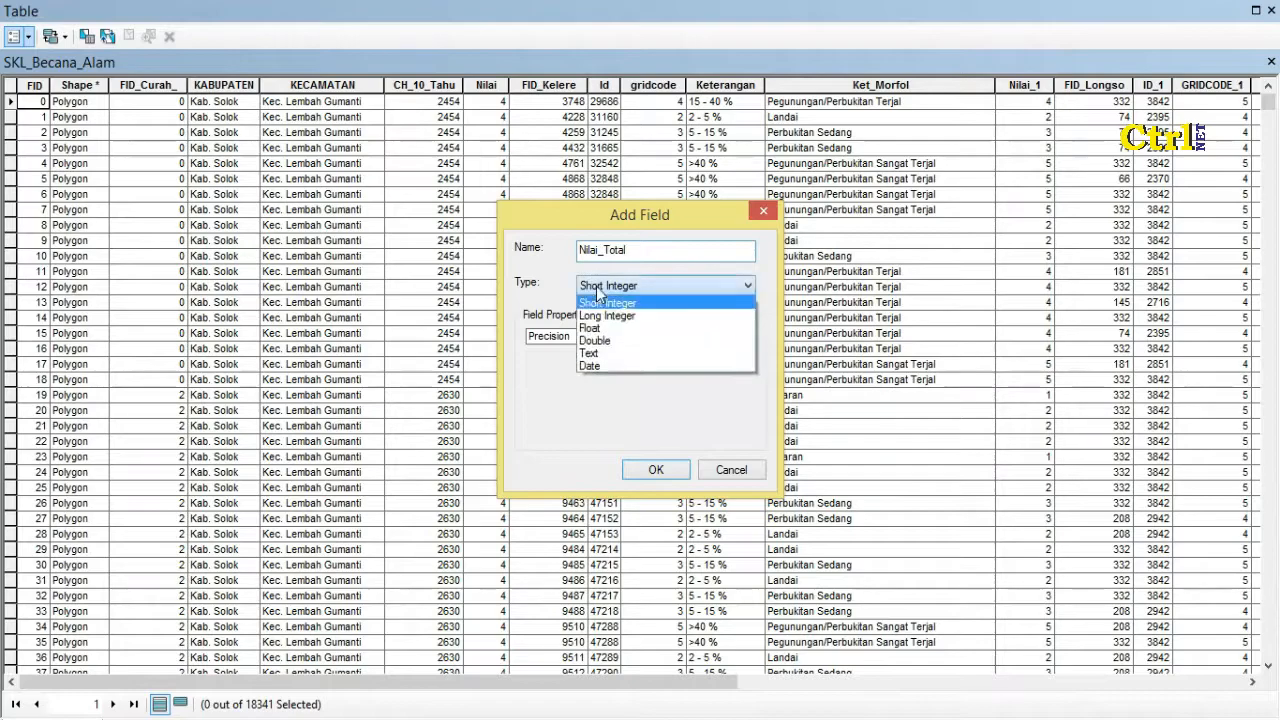
pyautogui.click(596, 340)
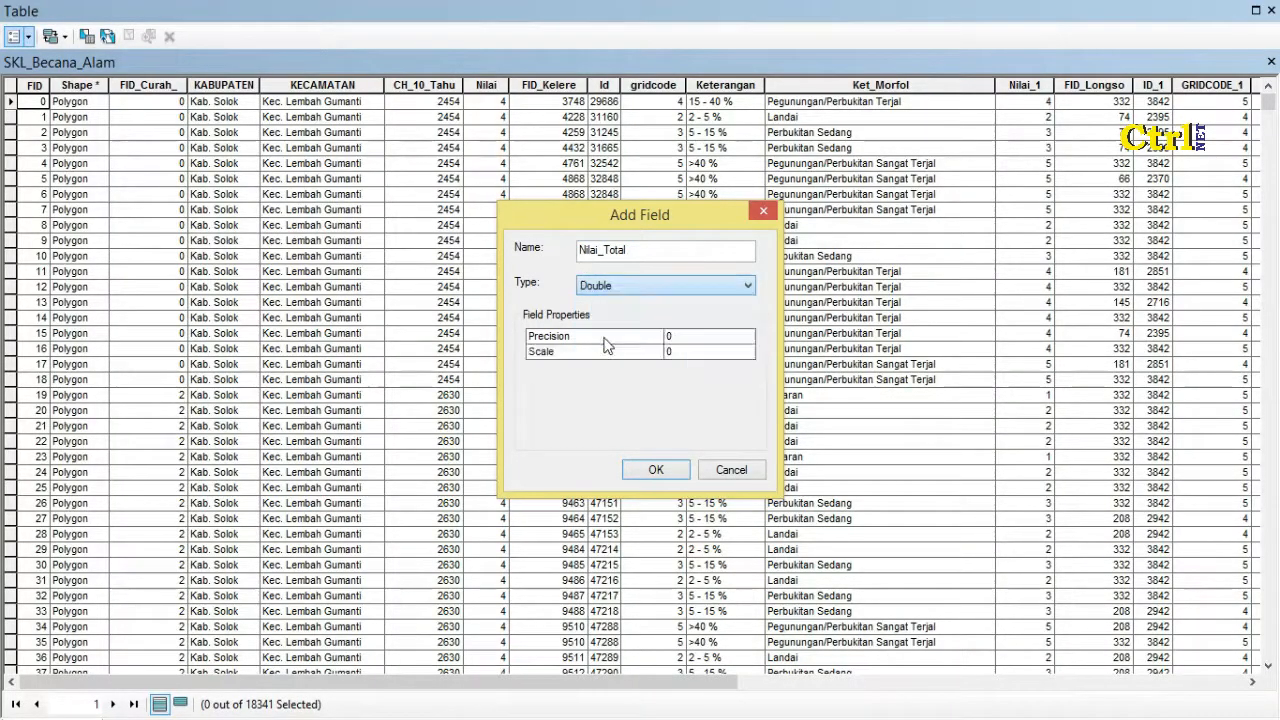
pyautogui.click(656, 469)
pyautogui.click(745, 427)
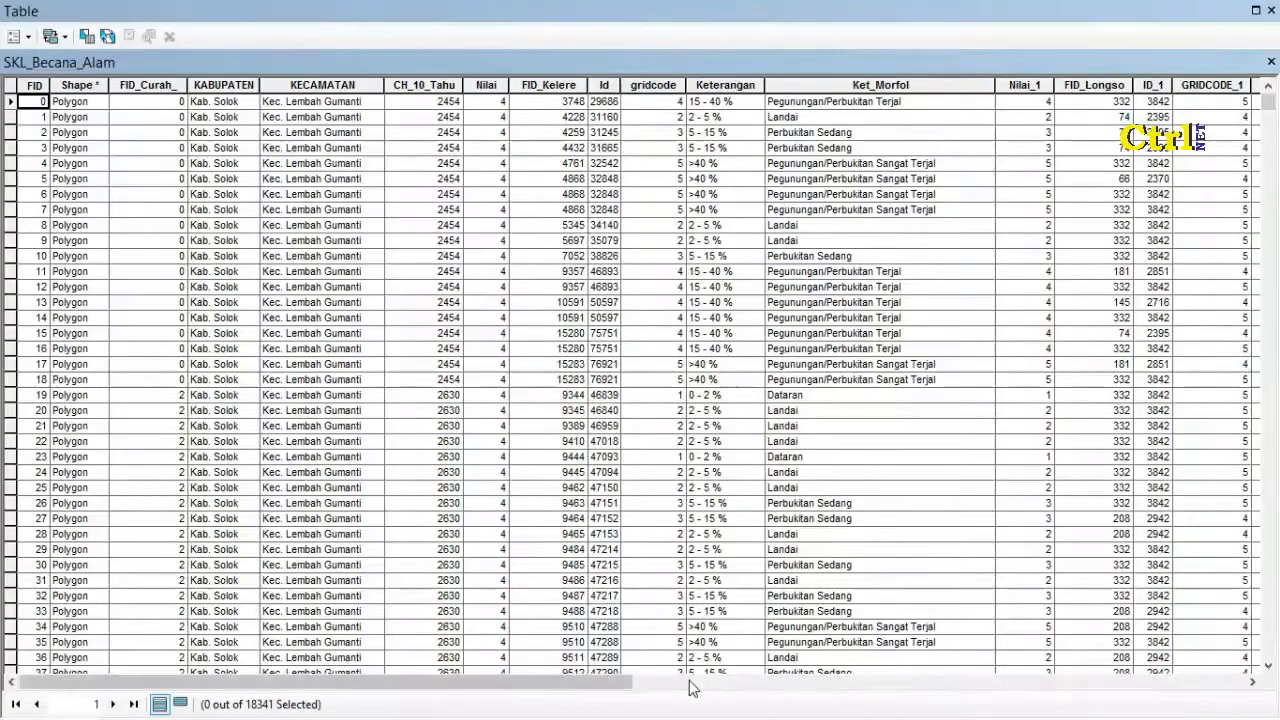
# Open the Field Calculator for the Nilai_Tota field and begin its expression with [Nilai] + [Nilai_1] +.
pyautogui.moveTo(611, 683); pyautogui.dragTo(1217, 668)
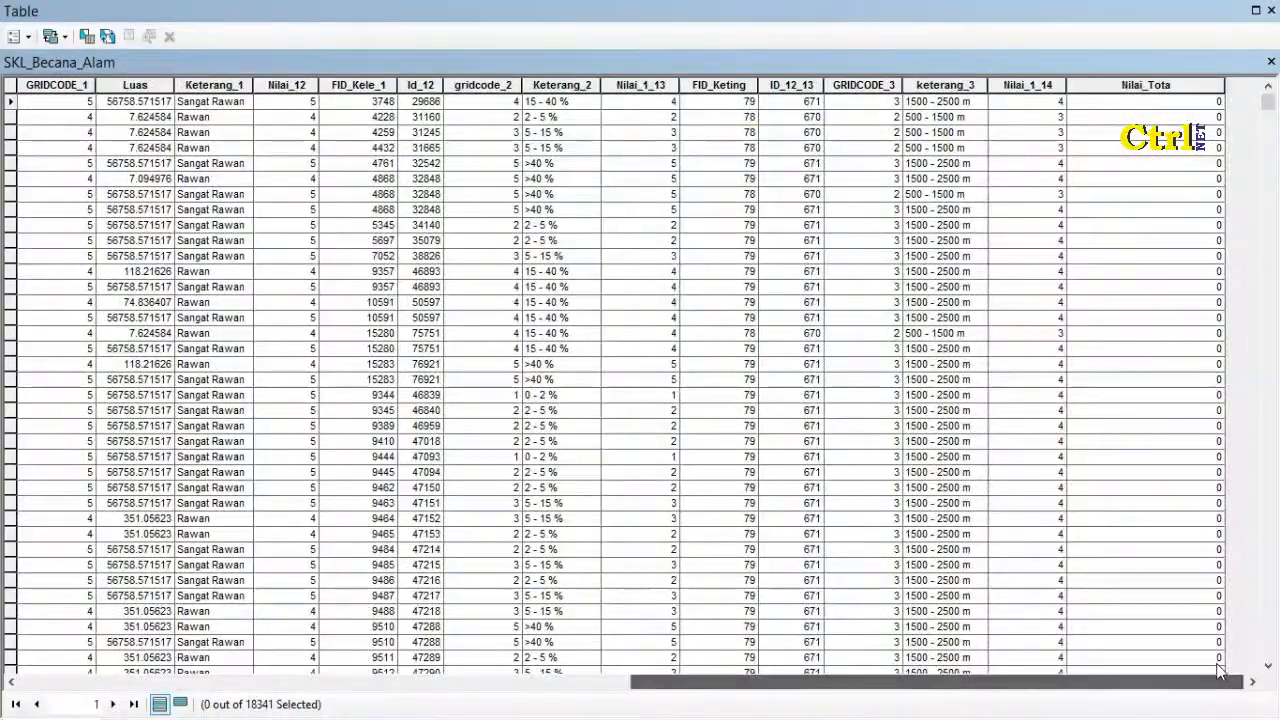
pyautogui.click(1140, 86)
pyautogui.rightClick(1140, 86)
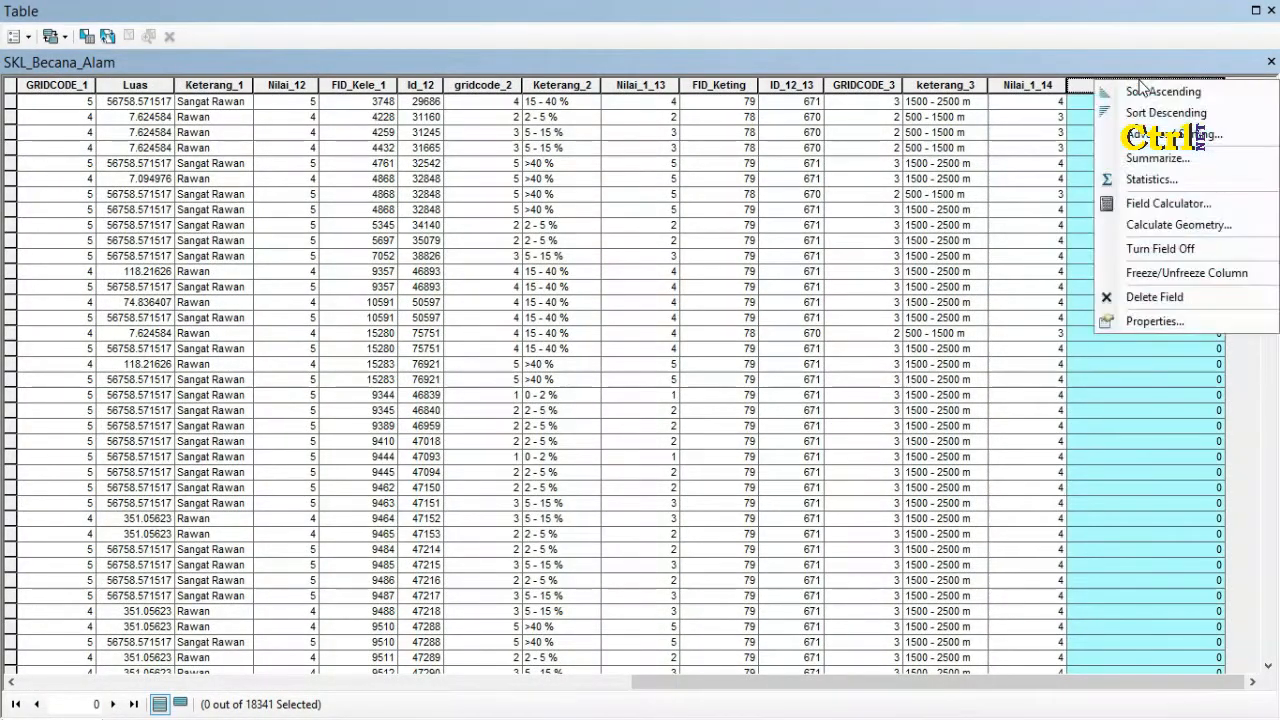
pyautogui.click(1150, 203)
pyautogui.click(597, 400)
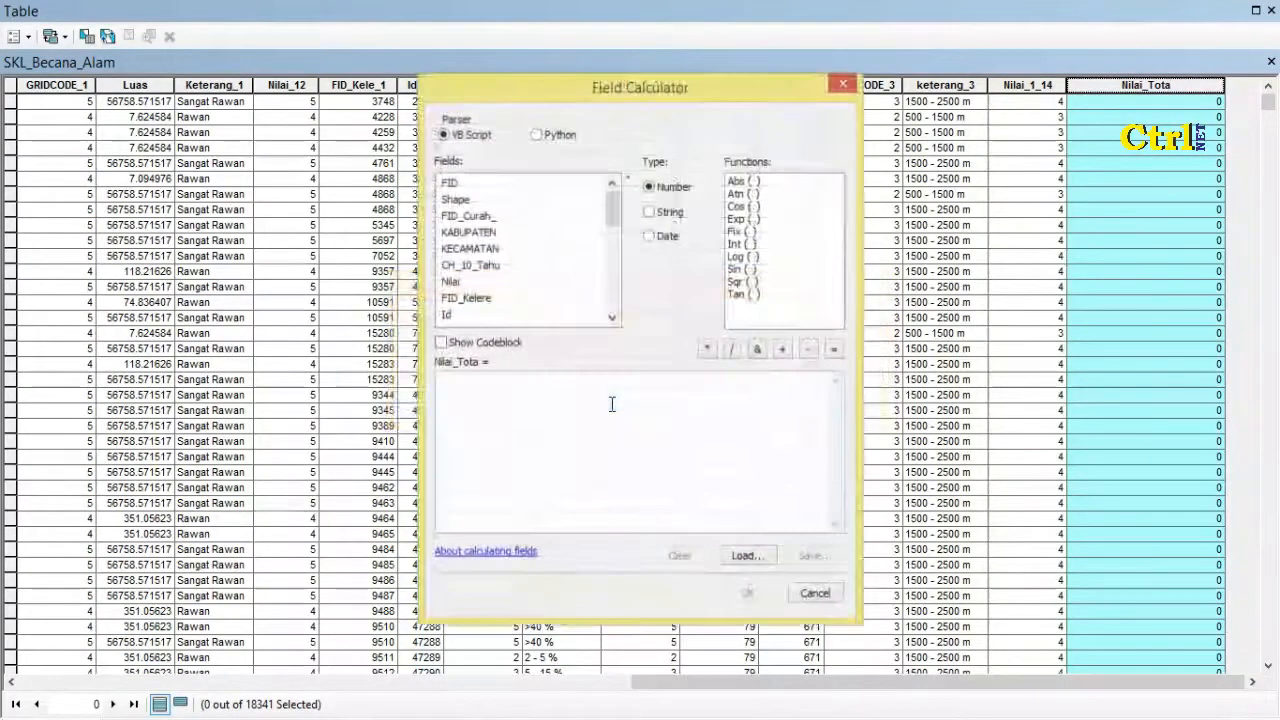
pyautogui.doubleClick(451, 282)
pyautogui.click(782, 349)
pyautogui.moveTo(616, 217); pyautogui.dragTo(617, 240)
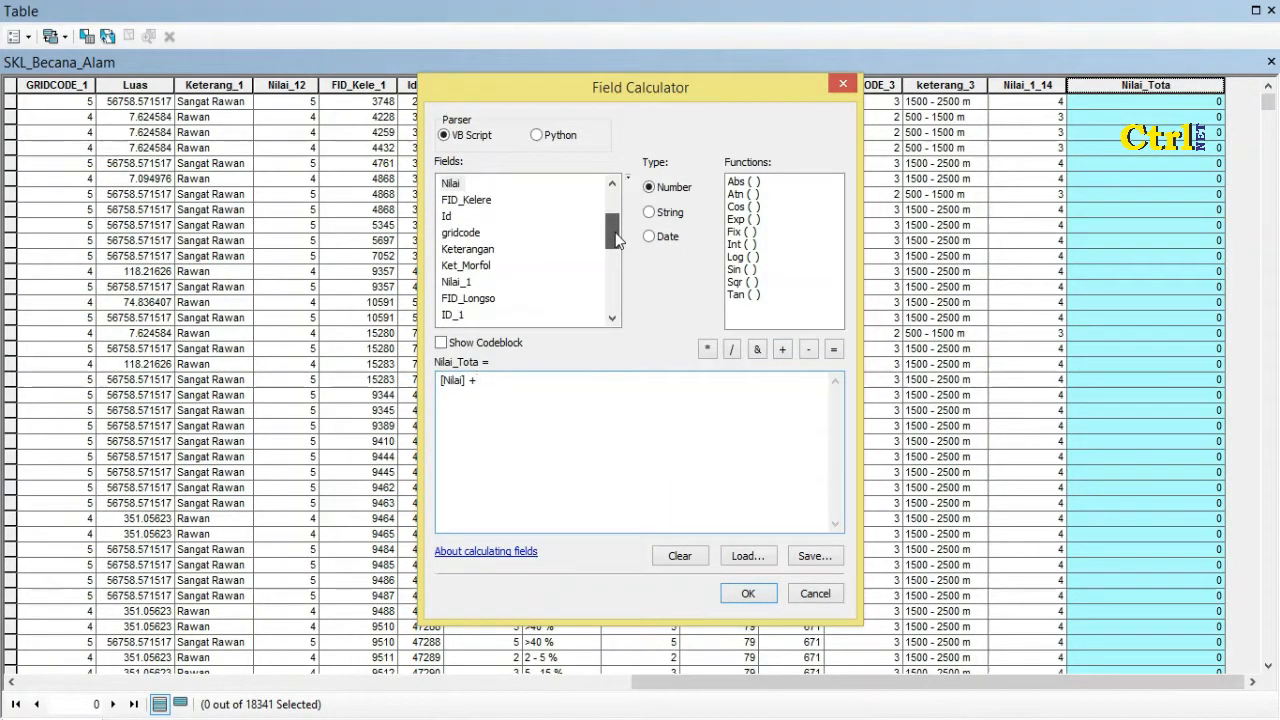
pyautogui.click(458, 284)
pyautogui.doubleClick(458, 284)
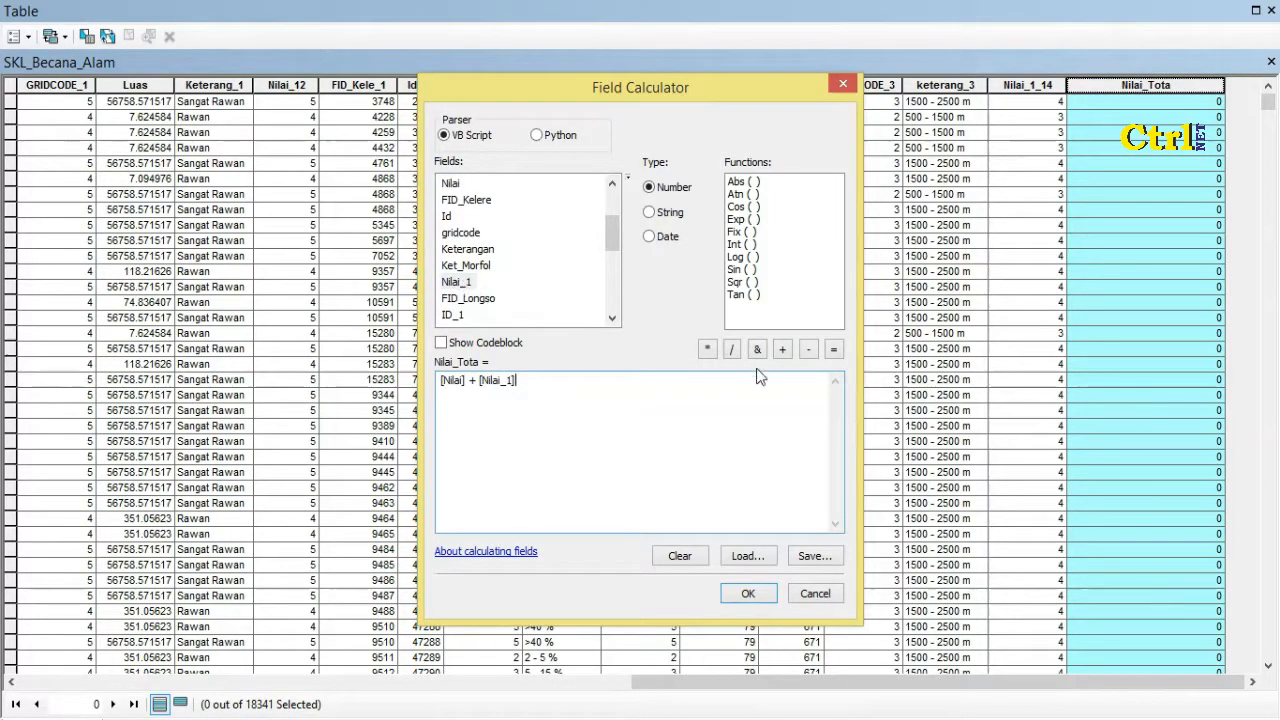
pyautogui.click(781, 350)
# Complete the Nilai_Tota expression with [Nilai_12] + [Nilai_1_13] + [Nilai_1_14] and calculate the field.
pyautogui.moveTo(617, 245); pyautogui.dragTo(617, 272)
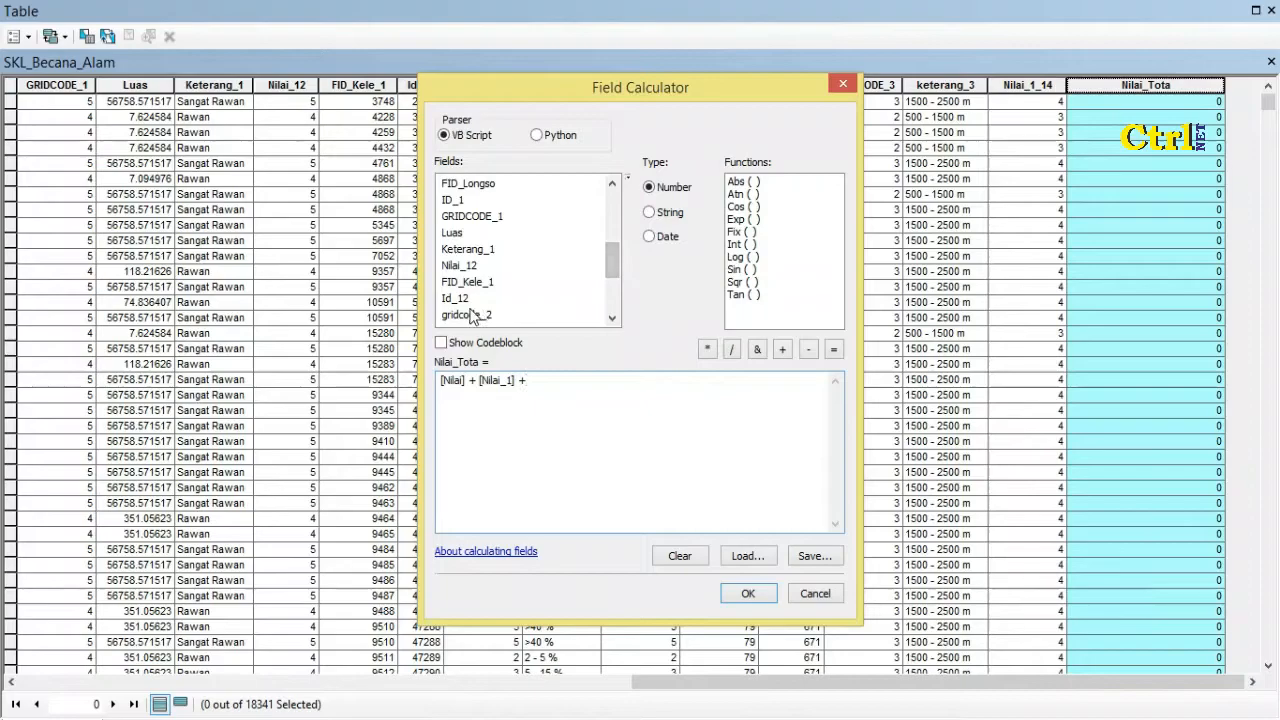
pyautogui.doubleClick(459, 265)
pyautogui.moveTo(612, 258); pyautogui.dragTo(612, 279)
pyautogui.doubleClick(478, 266)
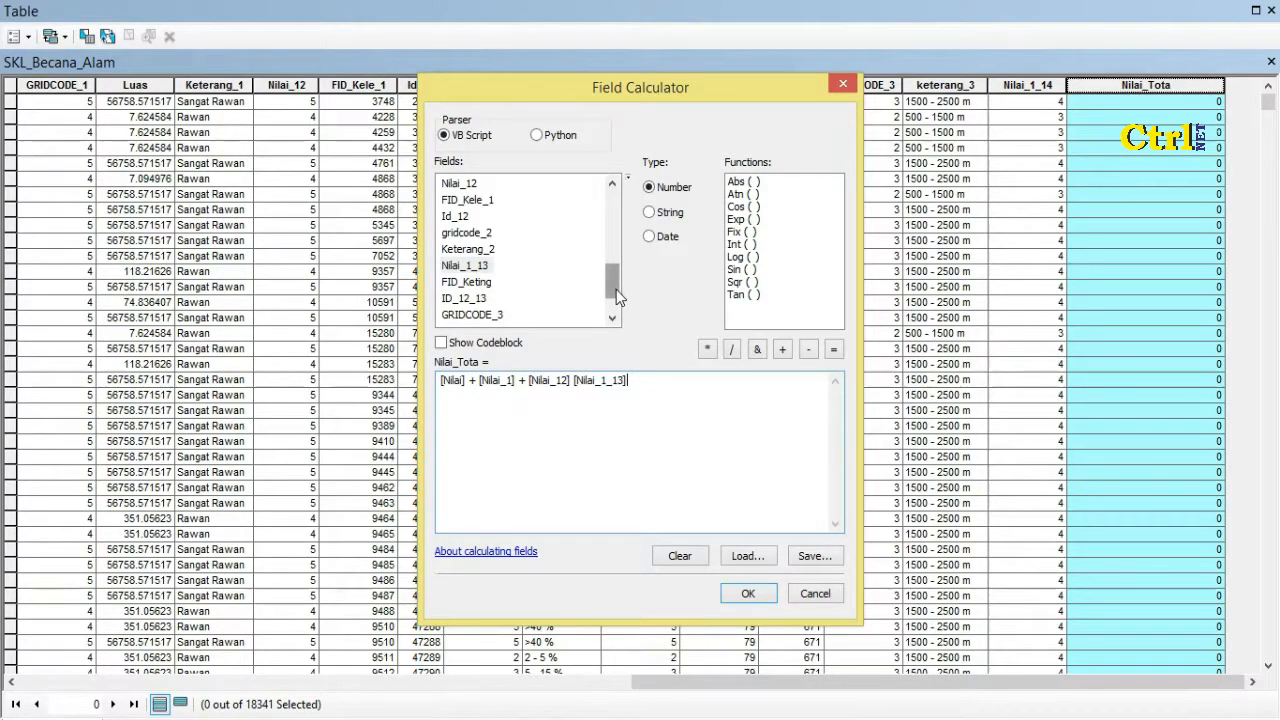
pyautogui.moveTo(616, 288); pyautogui.dragTo(616, 300)
pyautogui.click(573, 379)
pyautogui.click(782, 352)
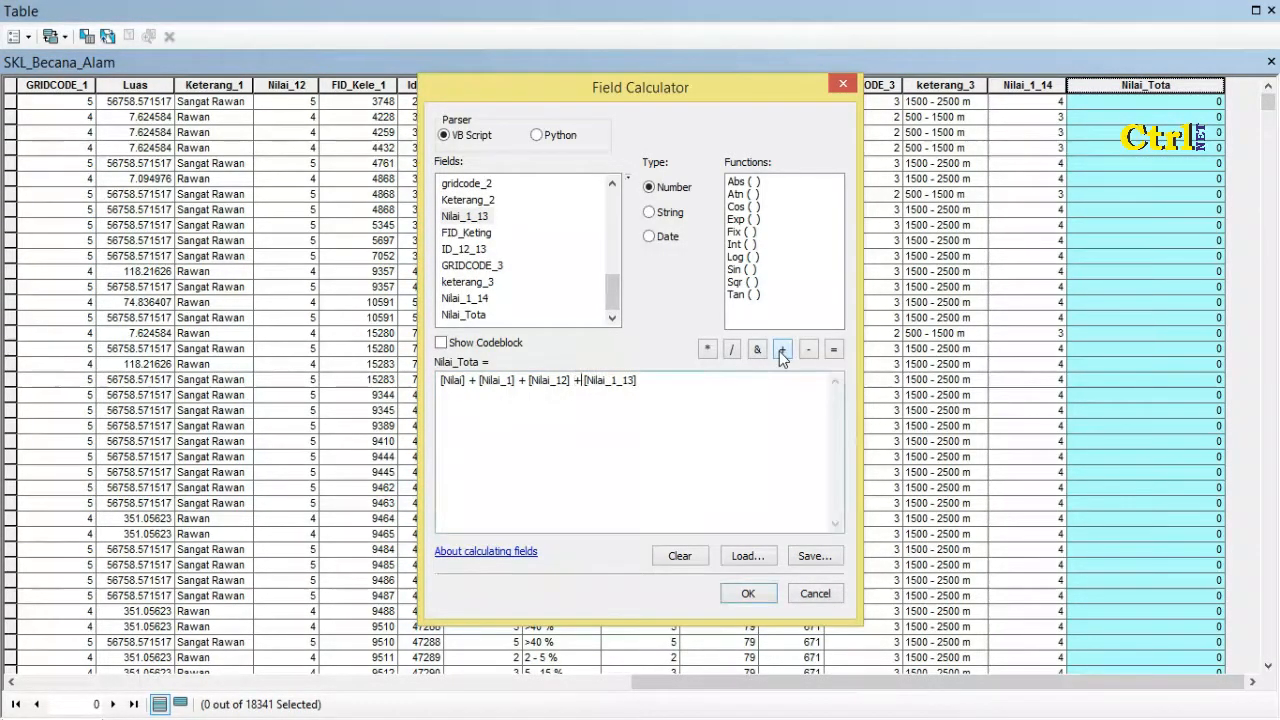
pyautogui.click(780, 350)
pyautogui.doubleClick(478, 299)
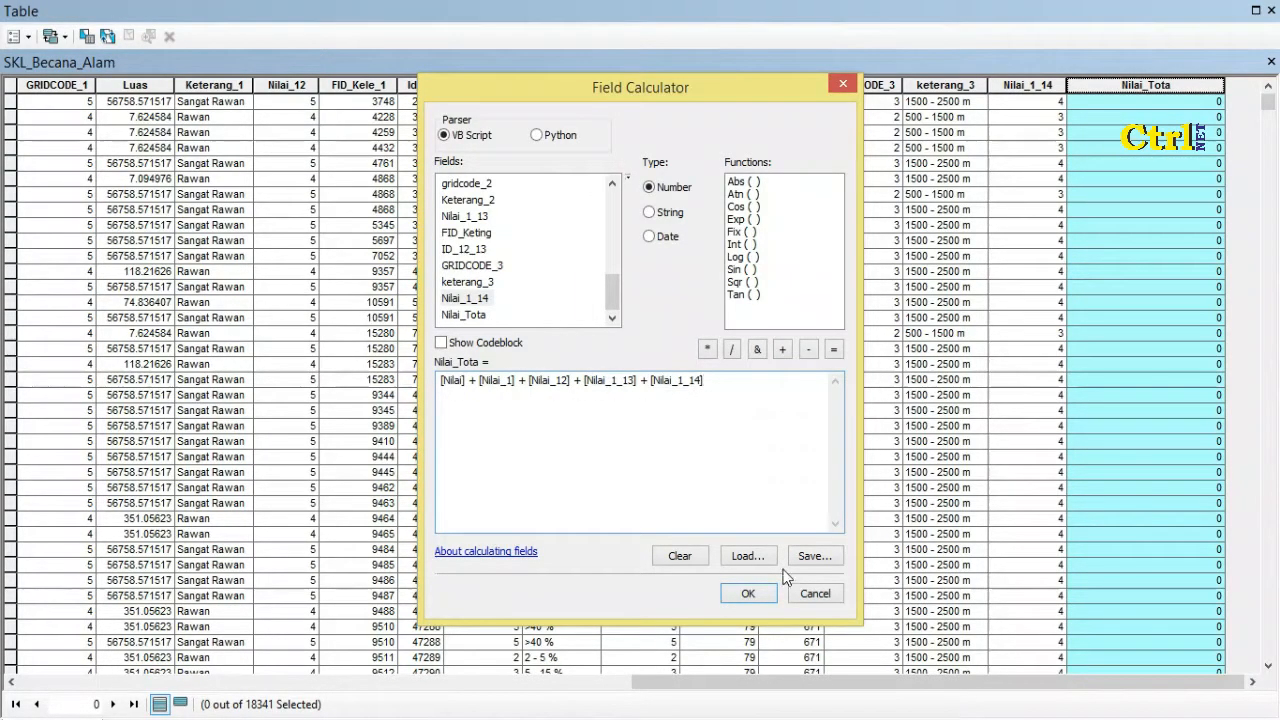
pyautogui.click(748, 593)
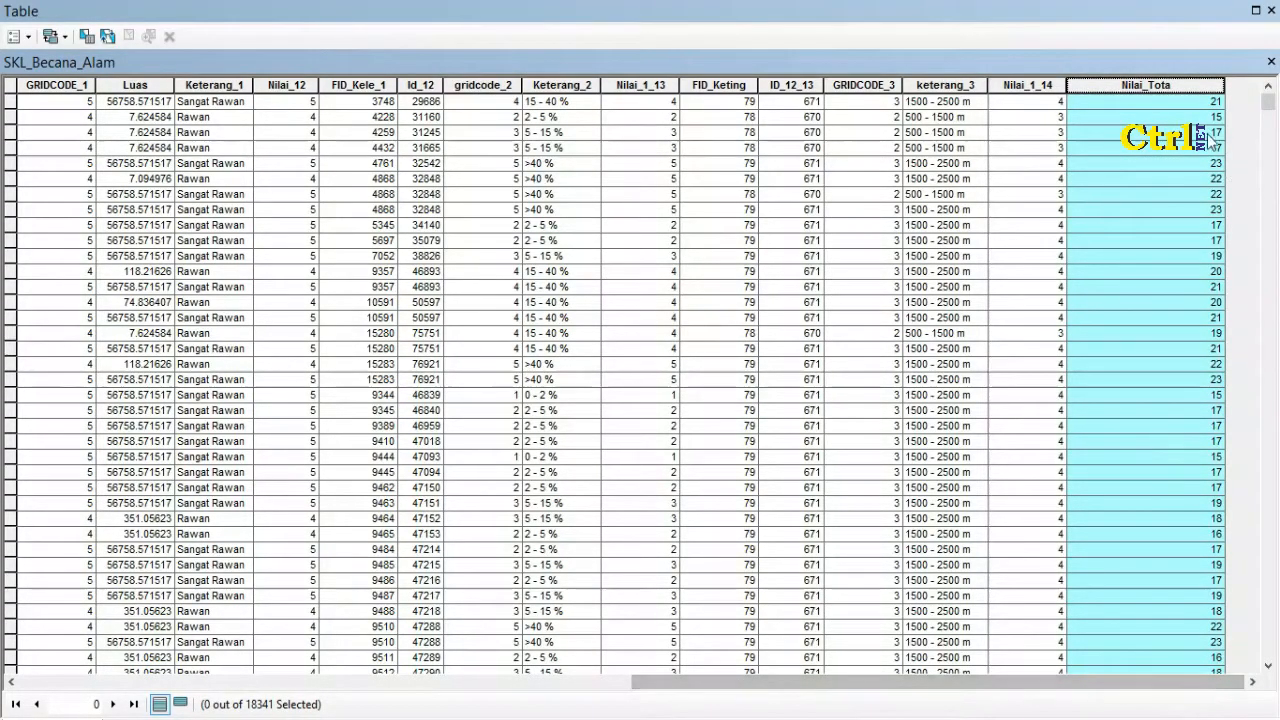
# Sort the SKL_Becana_Alam table by Nilai_Tota in ascending order.
pyautogui.rightClick(1172, 88)
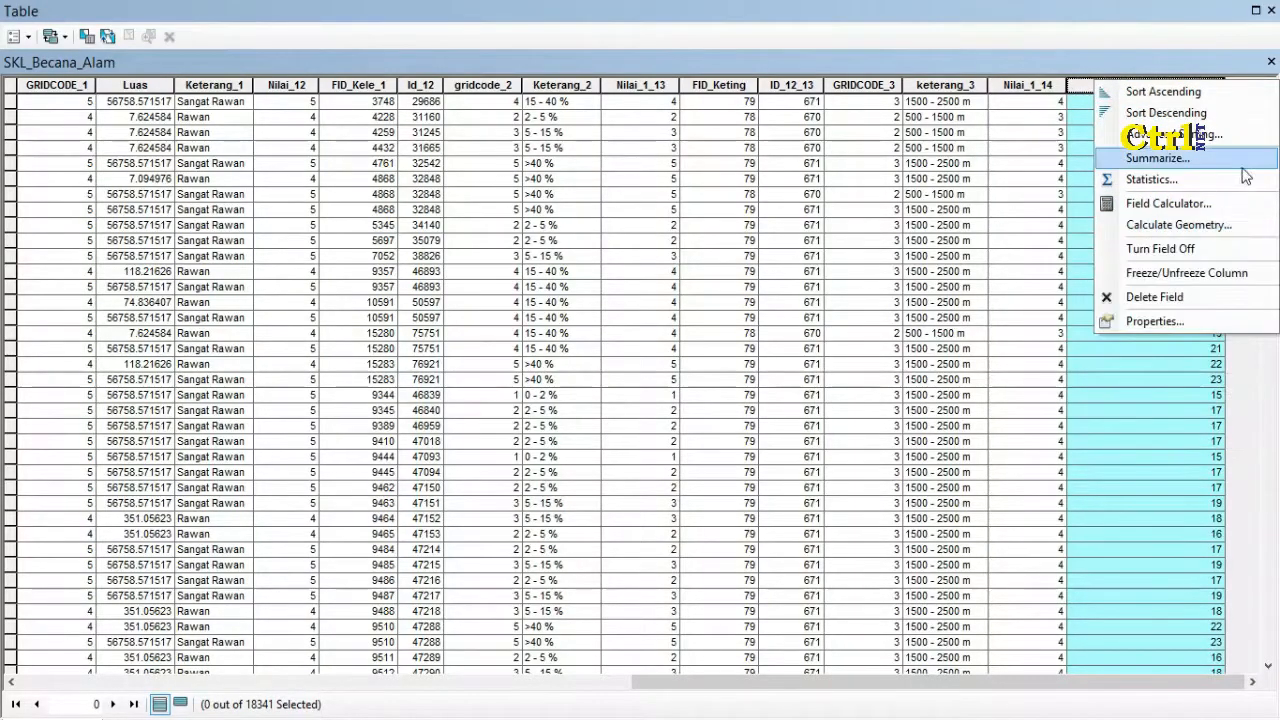
pyautogui.click(1160, 91)
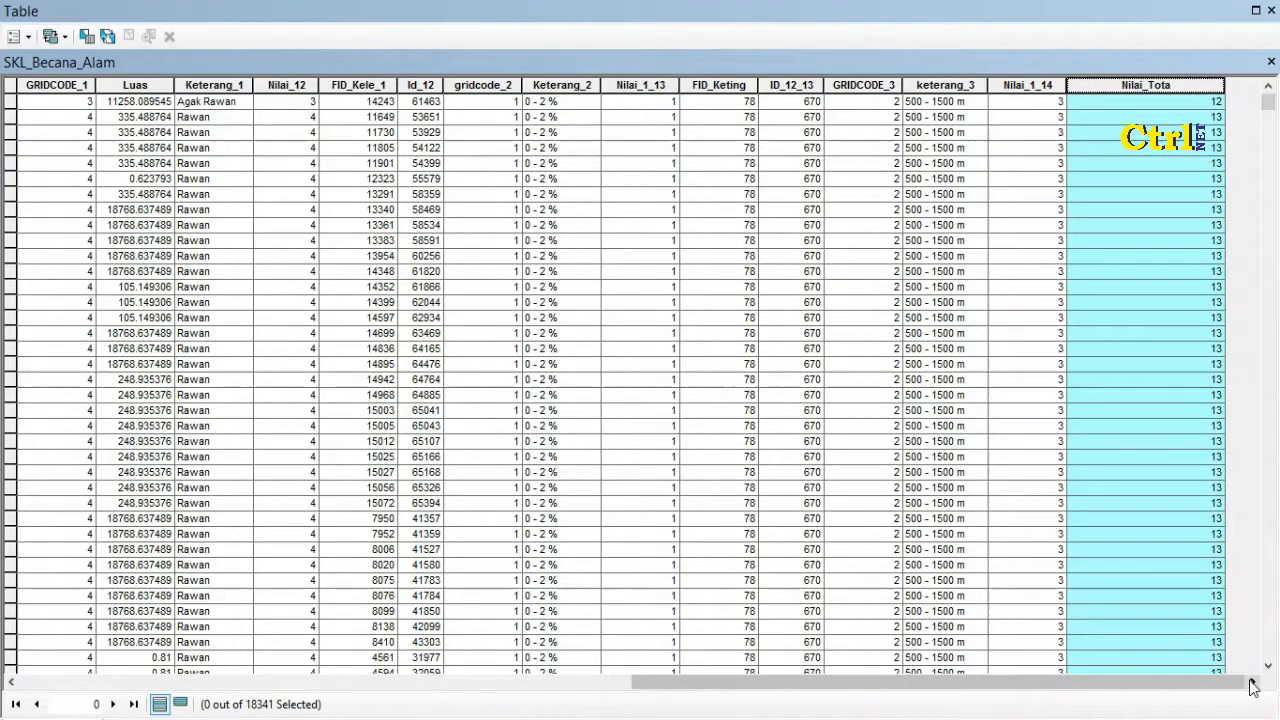
# Start adding a new field to the SKL_Becana_Alam attribute table.
pyautogui.click(28, 37)
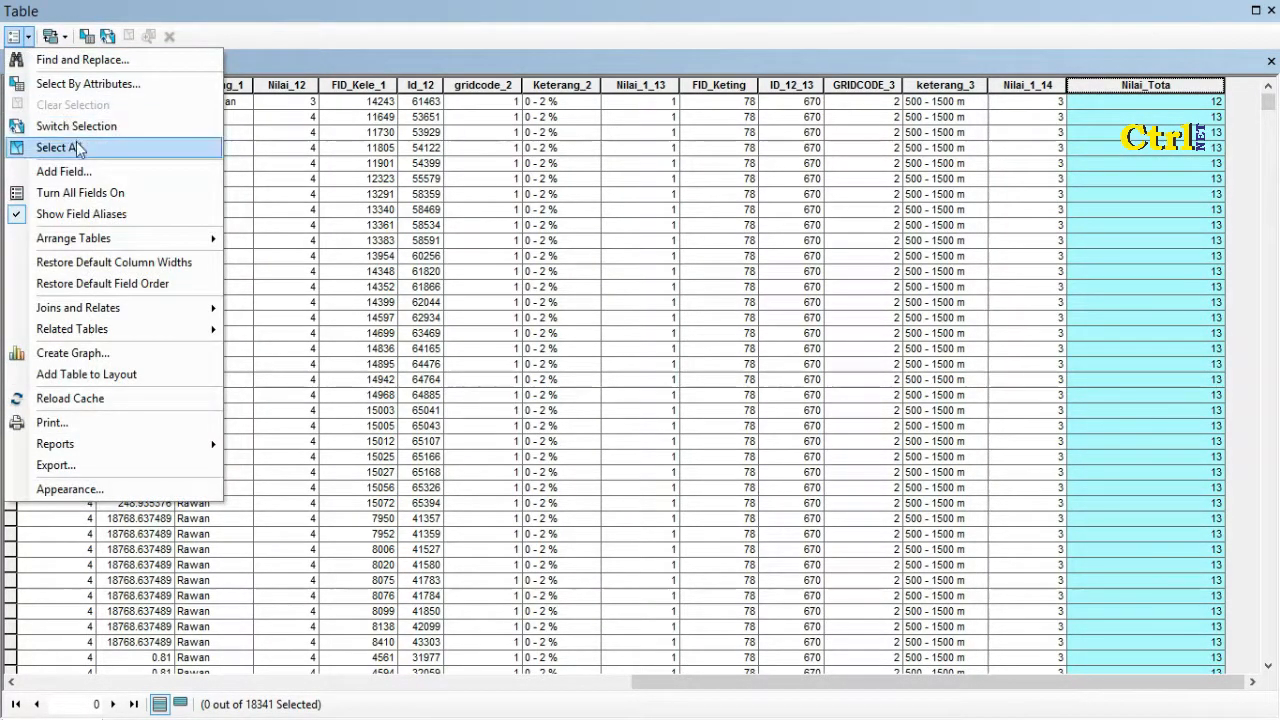
pyautogui.click(82, 172)
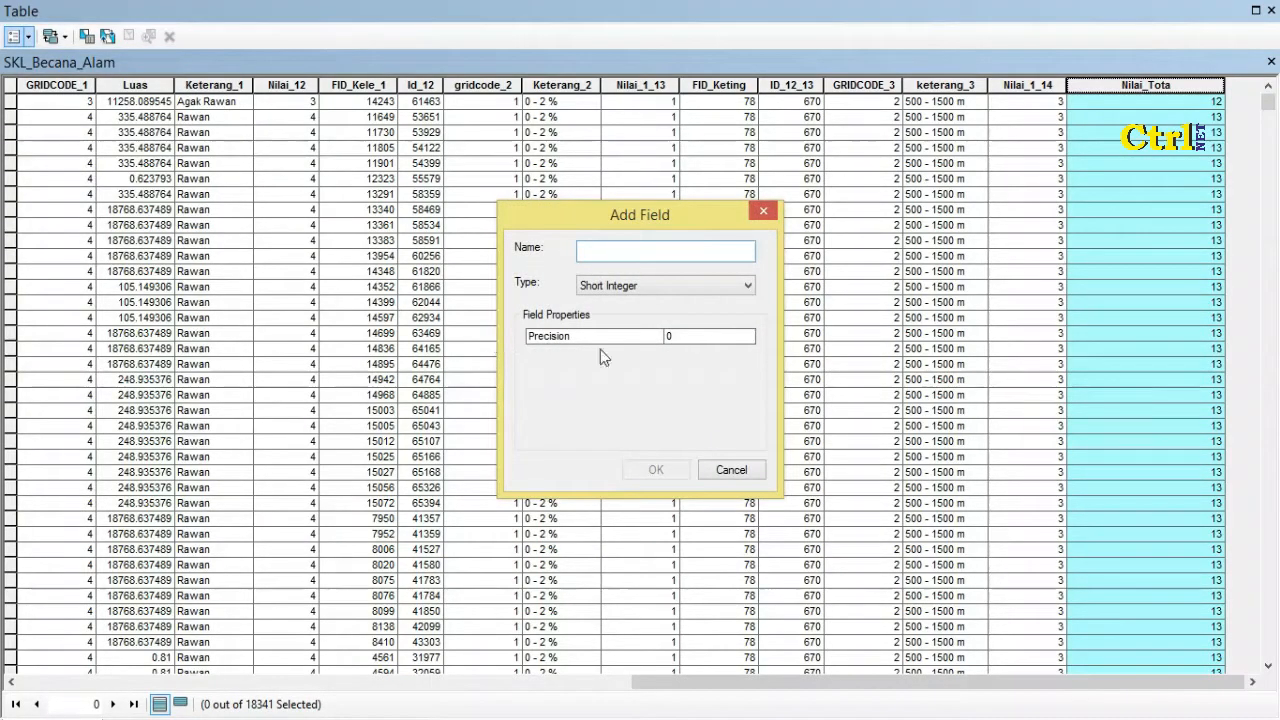
pyautogui.write('Keteranga')
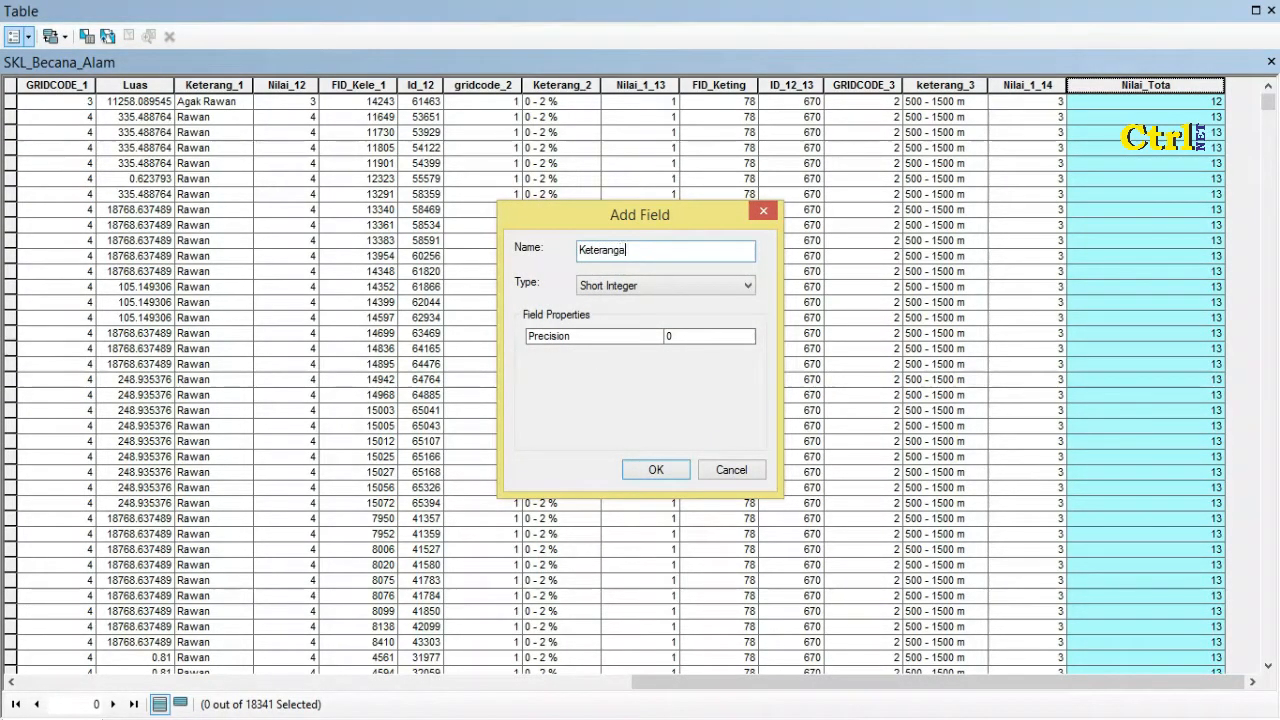
pyautogui.write('n')
pyautogui.press('BackSpace')
pyautogui.press('BackSpace')
pyautogui.press('BackSpace')
pyautogui.press('BackSpace')
pyautogui.press('BackSpace')
pyautogui.press('BackSpace')
pyautogui.press('BackSpace')
pyautogui.press('BackSpace')
pyautogui.press('BackSpace')
pyautogui.press('BackSpace')
# Name the new field SKL_BA, set its type to Text and add it to the table.
pyautogui.write('SKL_BA')
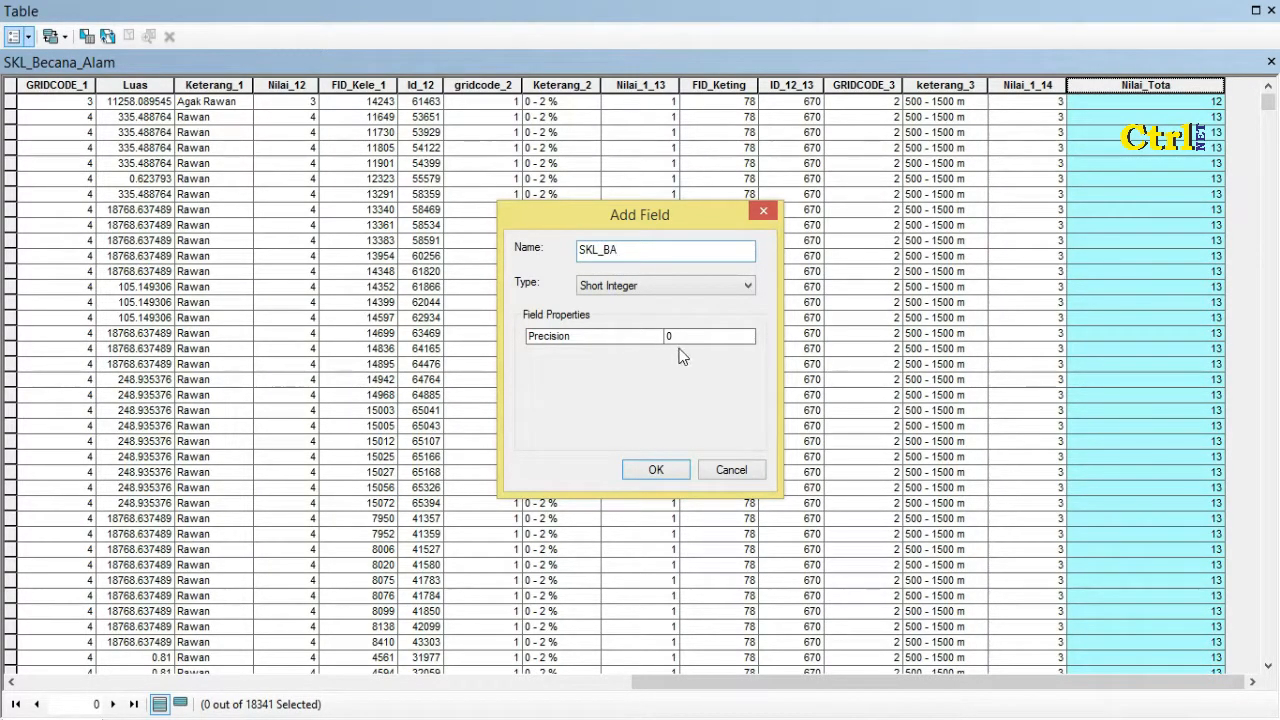
pyautogui.click(680, 287)
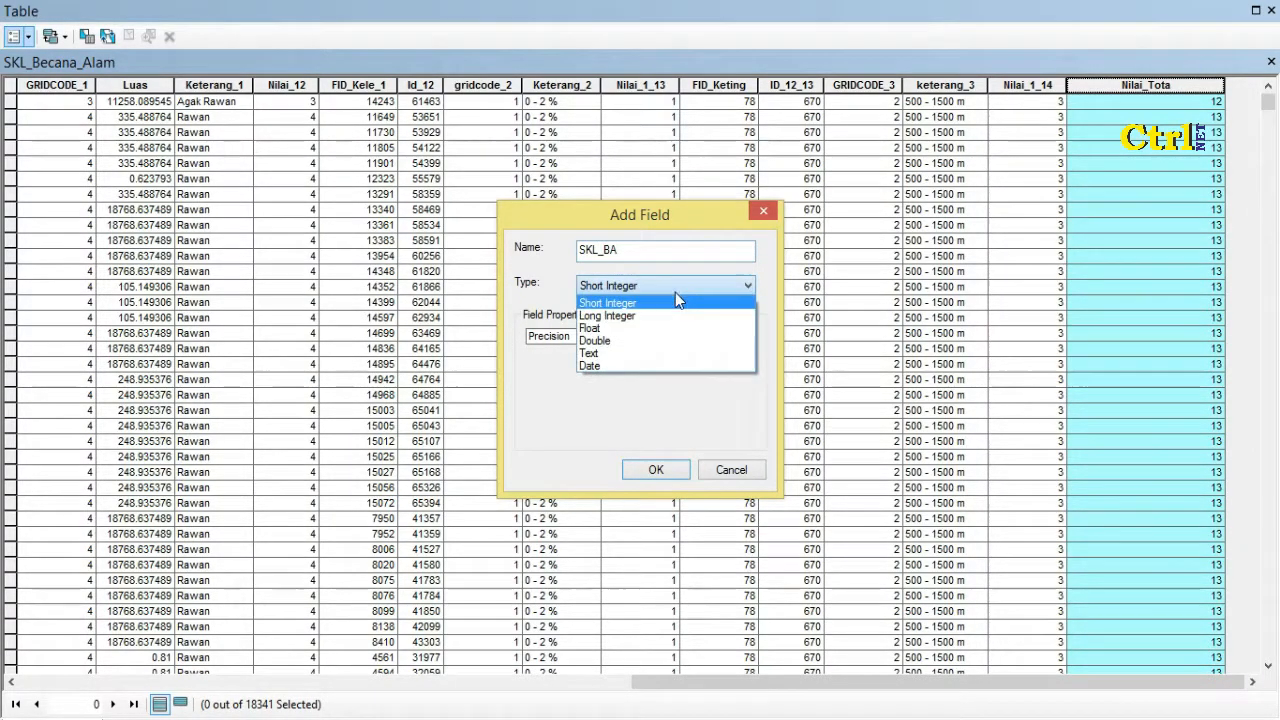
pyautogui.click(641, 357)
pyautogui.click(667, 474)
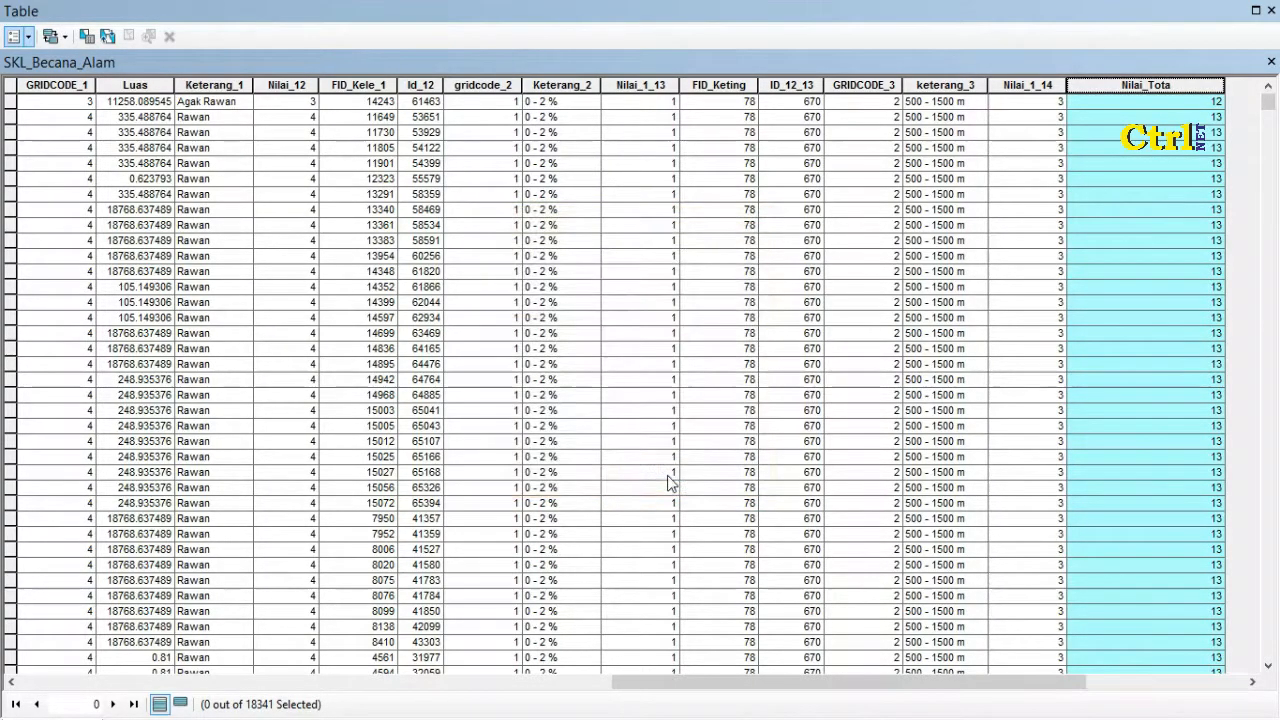
# Calculate the SKL_BA field as "Tinggi" for all records outside an edit session and close the attribute table.
pyautogui.moveTo(748, 680); pyautogui.dragTo(943, 689)
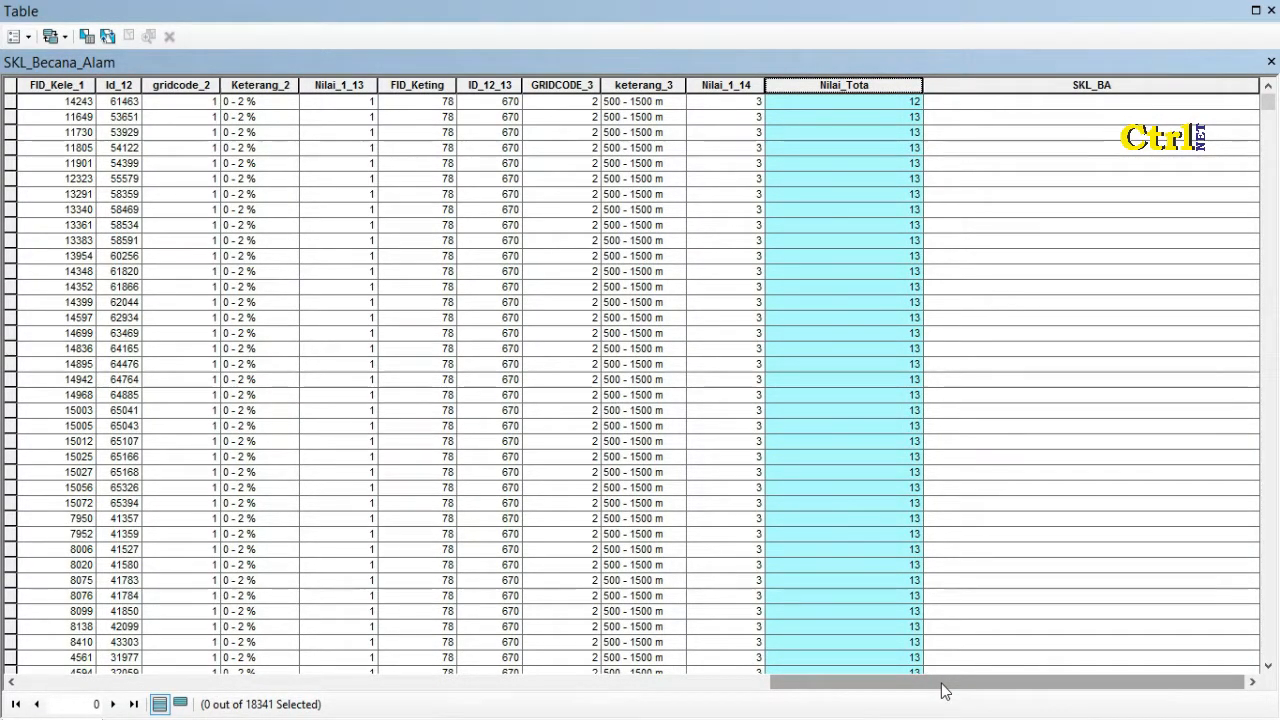
pyautogui.click(1105, 86)
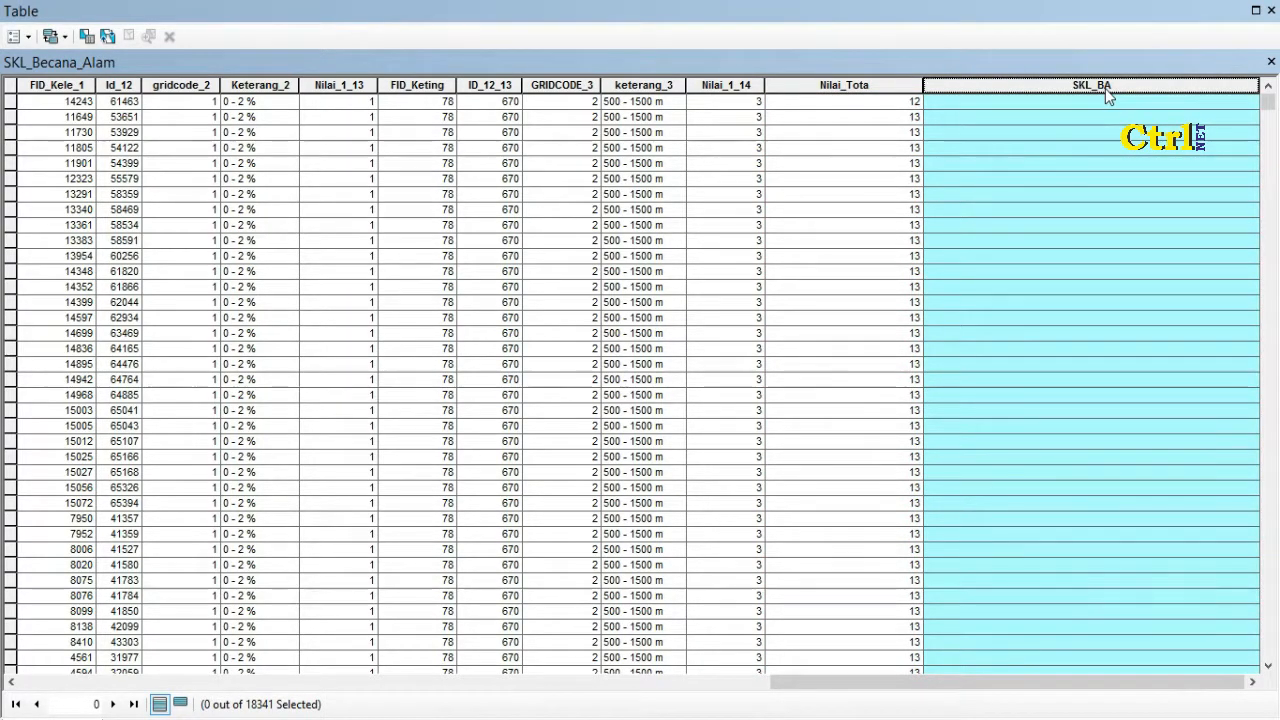
pyautogui.rightClick(1105, 88)
pyautogui.click(1187, 214)
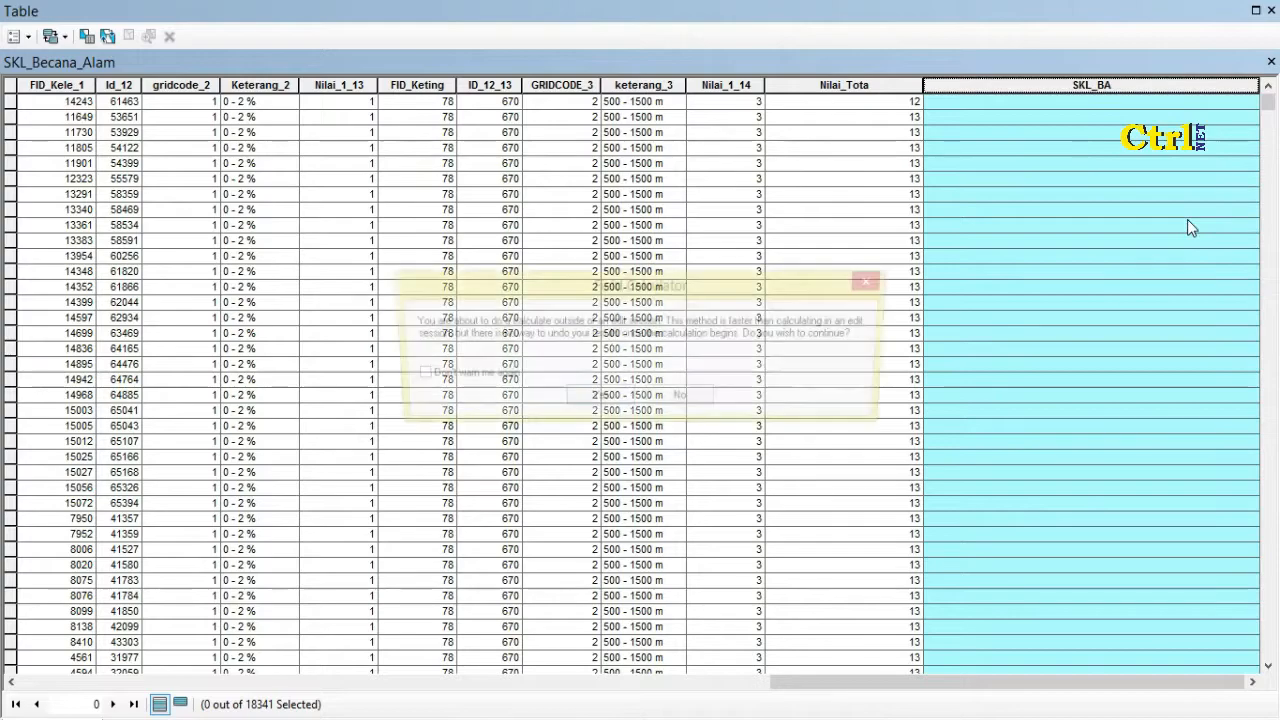
pyautogui.click(588, 404)
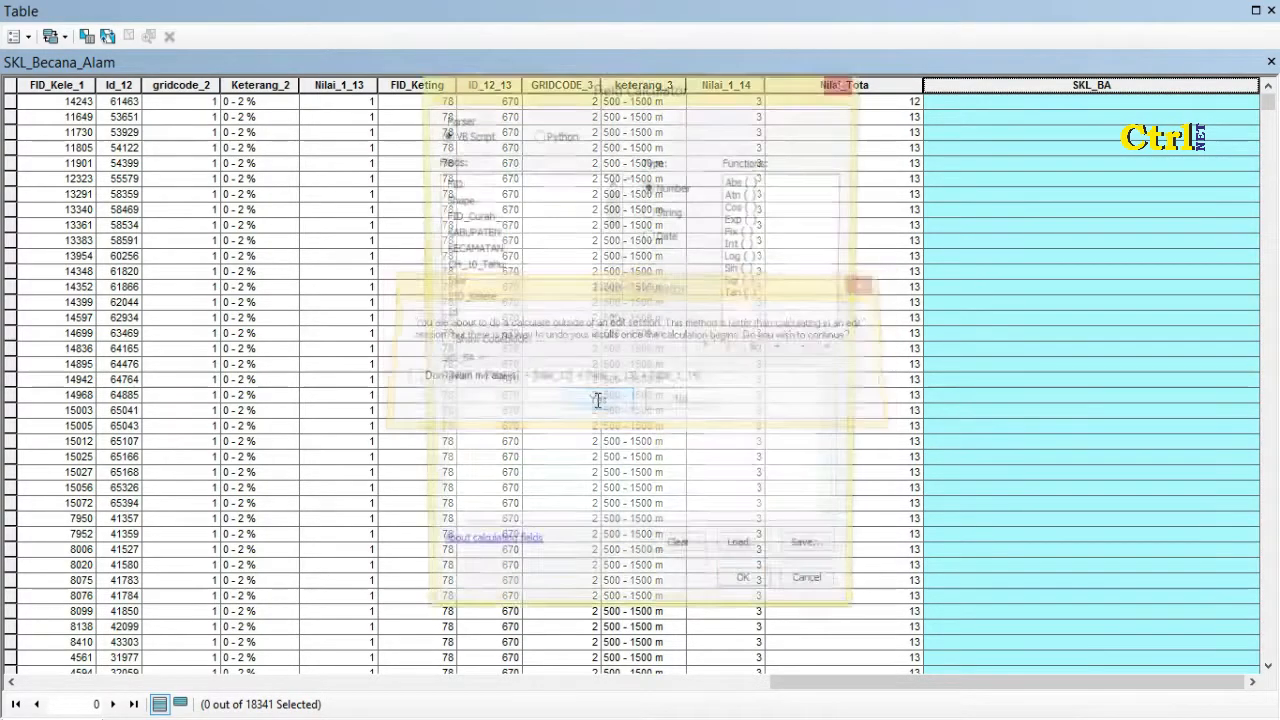
pyautogui.moveTo(808, 386); pyautogui.dragTo(400, 391)
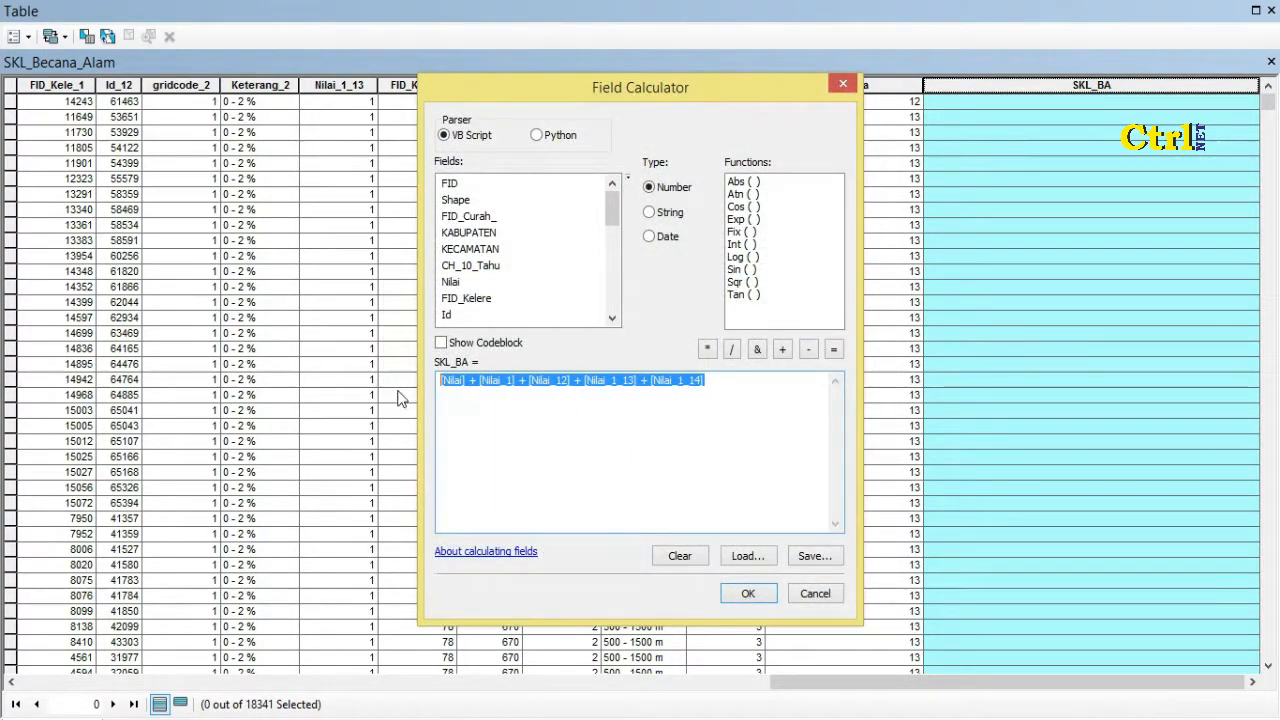
pyautogui.press('BackSpace')
pyautogui.write('"')
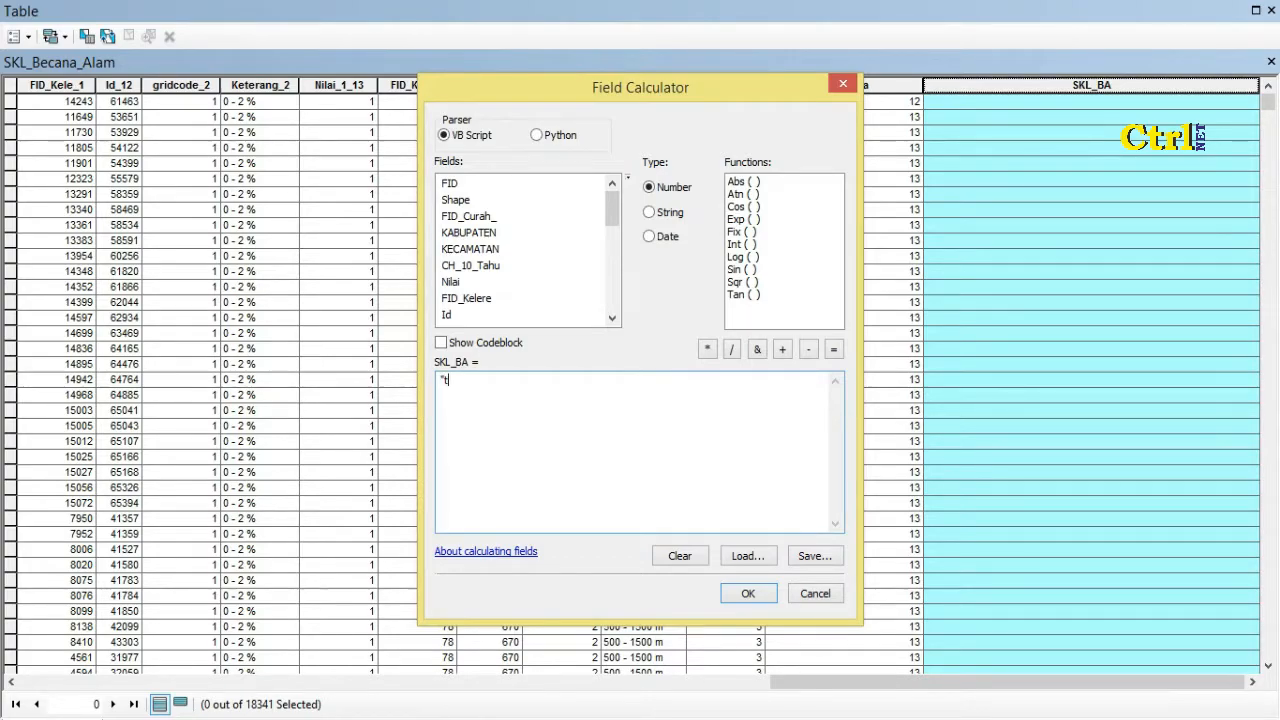
pyautogui.write('Tinggi"')
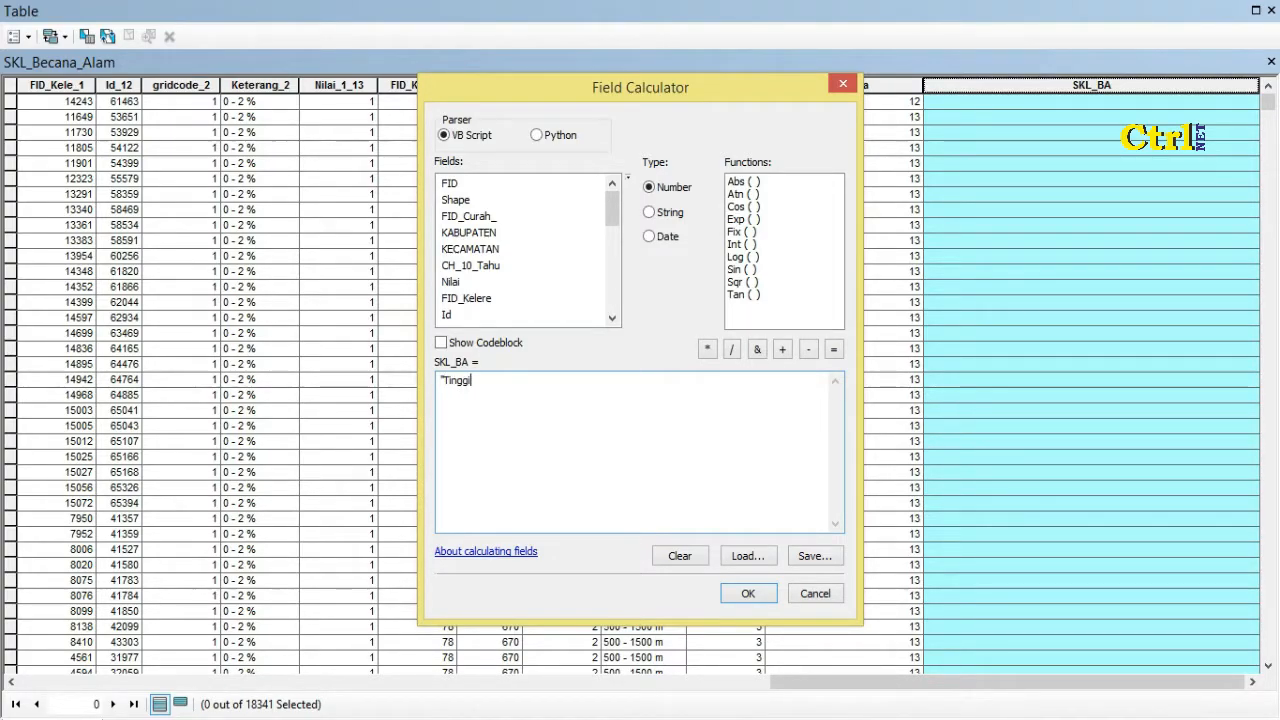
pyautogui.click(747, 593)
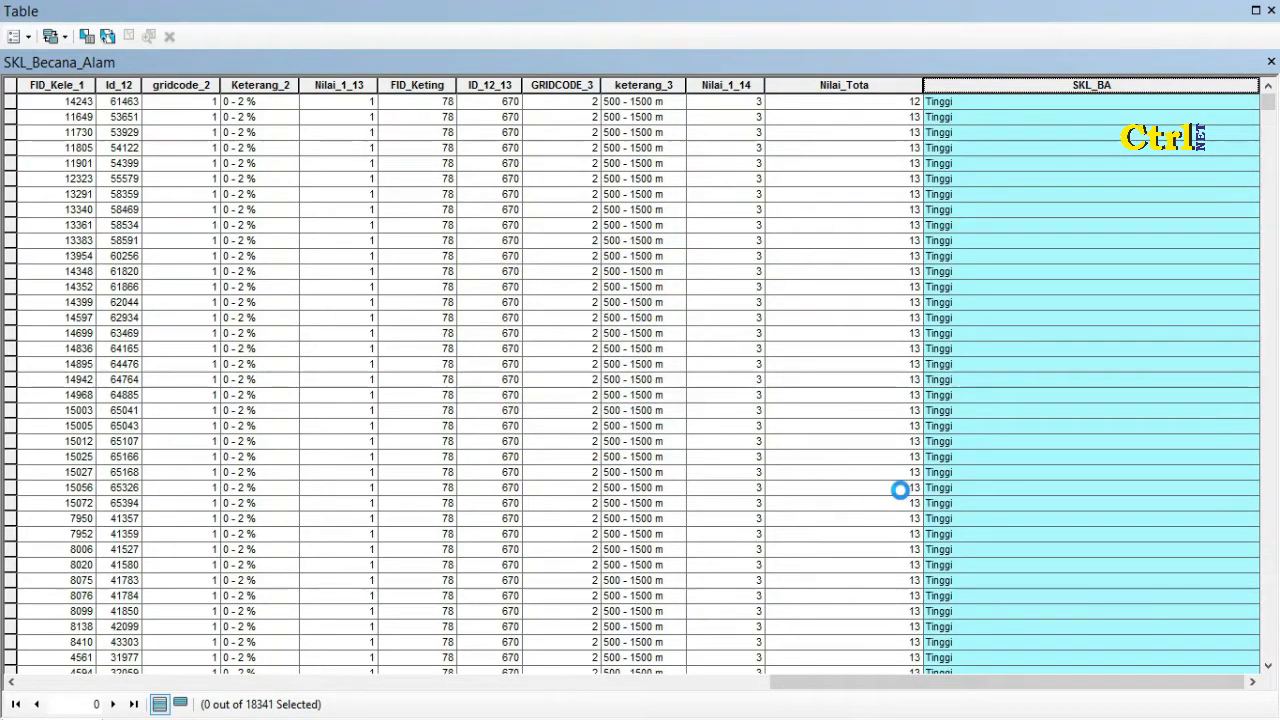
pyautogui.click(1270, 63)
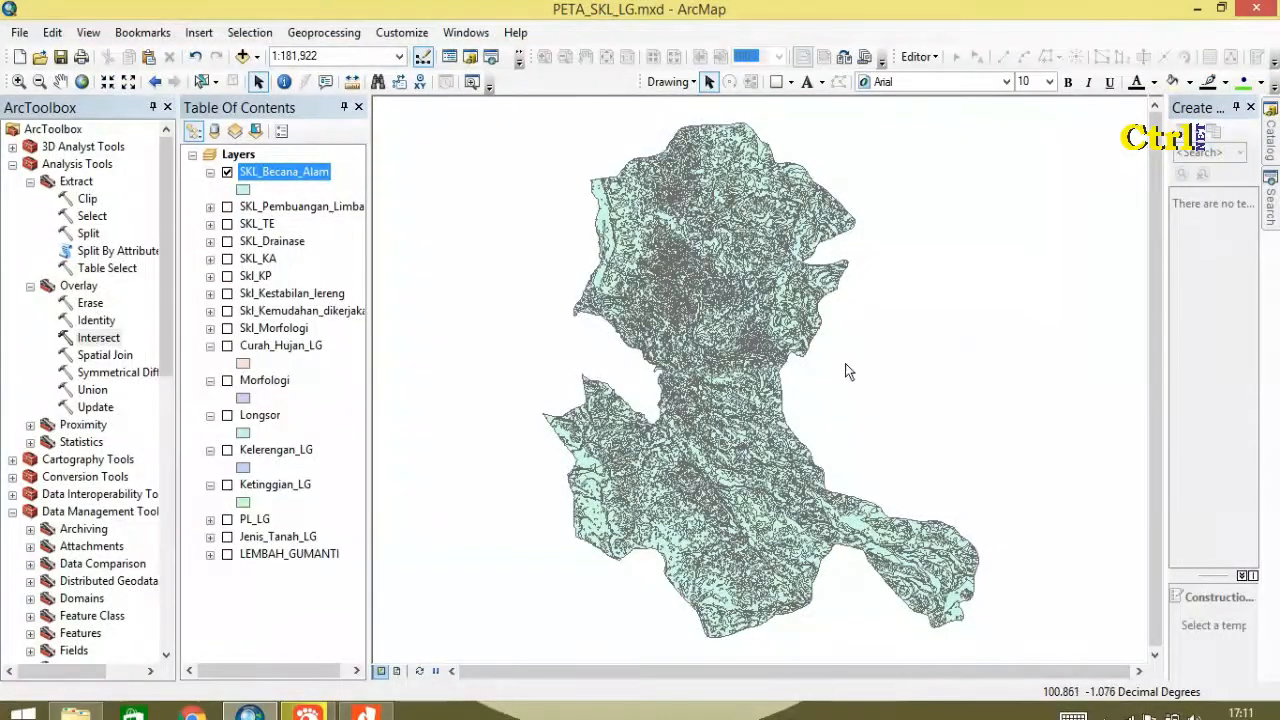
# Symbolize the SKL_Becana_Alam layer by unique values of SKL_BA, adding all its values and excluding all other values.
pyautogui.rightClick(288, 175)
pyautogui.click(343, 574)
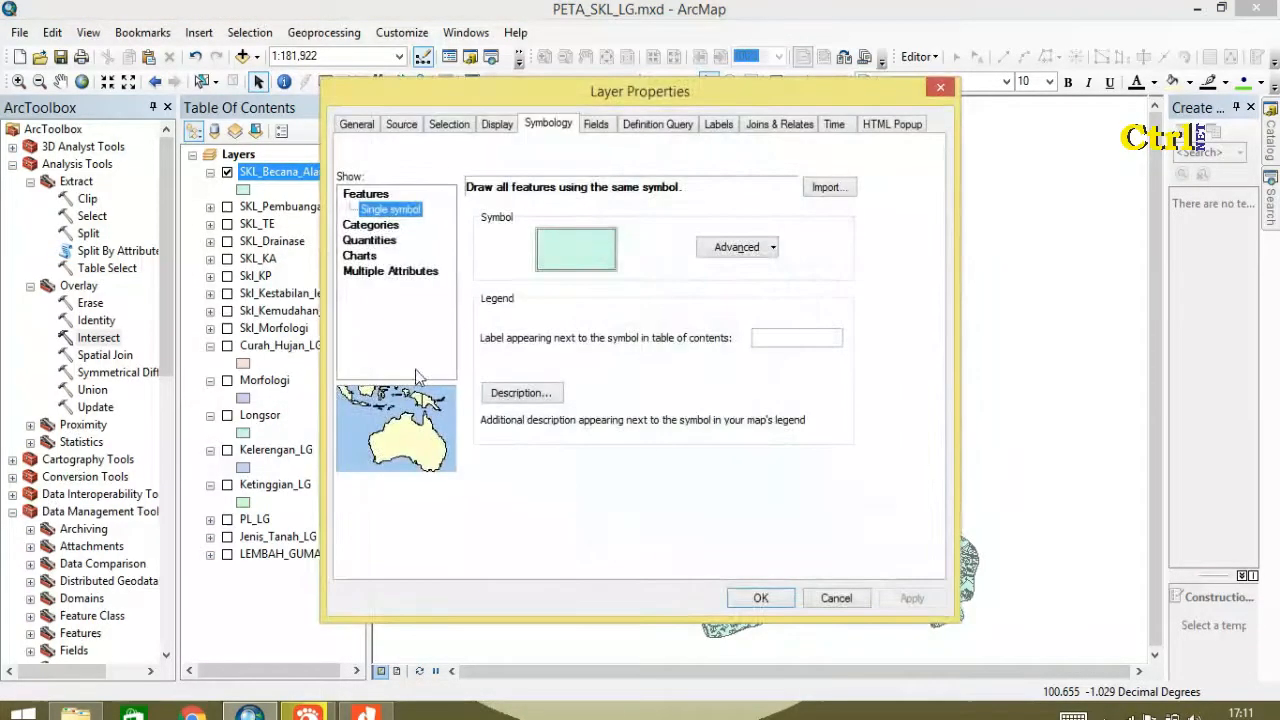
pyautogui.click(370, 224)
pyautogui.click(643, 227)
pyautogui.scroll(-5, 640, 325)
pyautogui.click(530, 326)
pyautogui.click(489, 461)
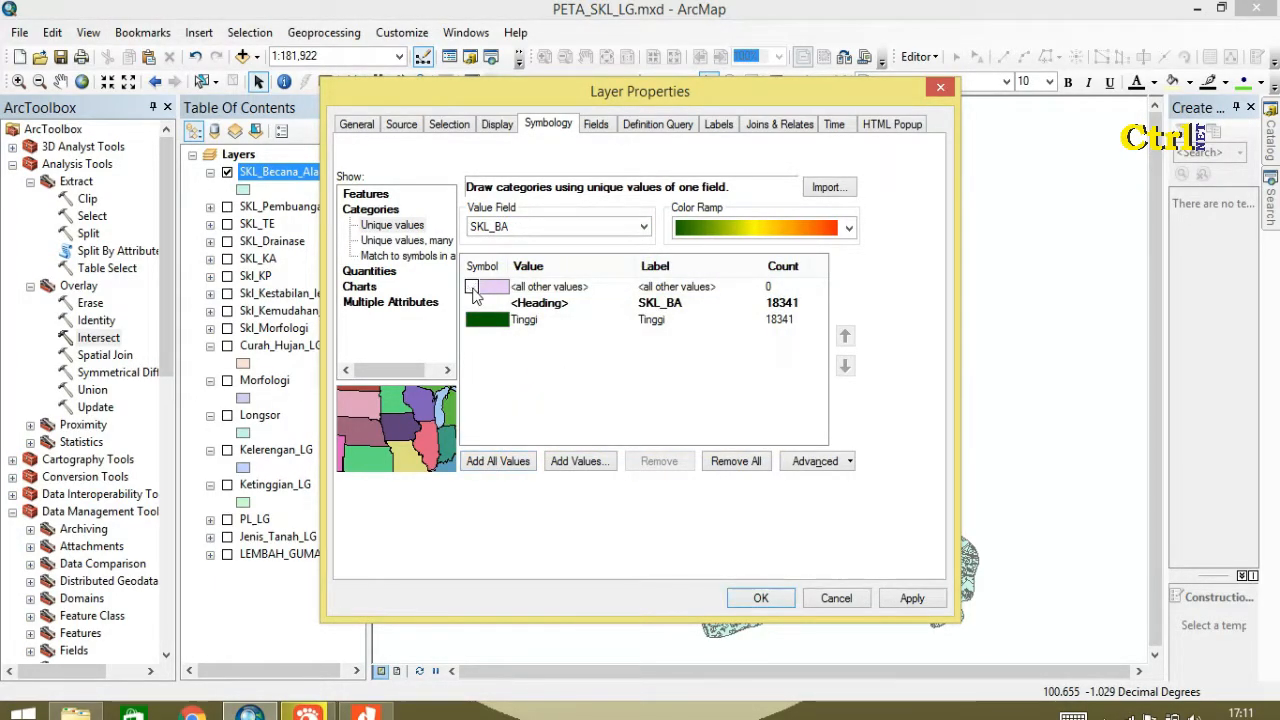
pyautogui.click(755, 600)
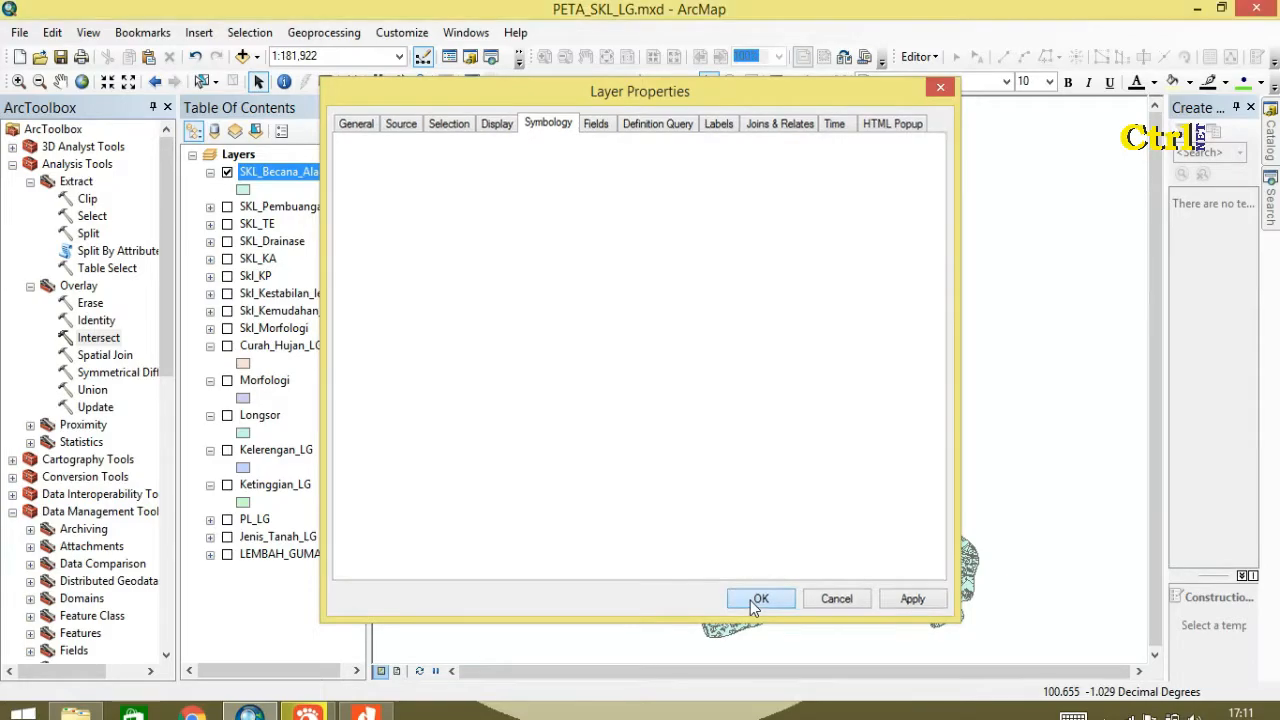